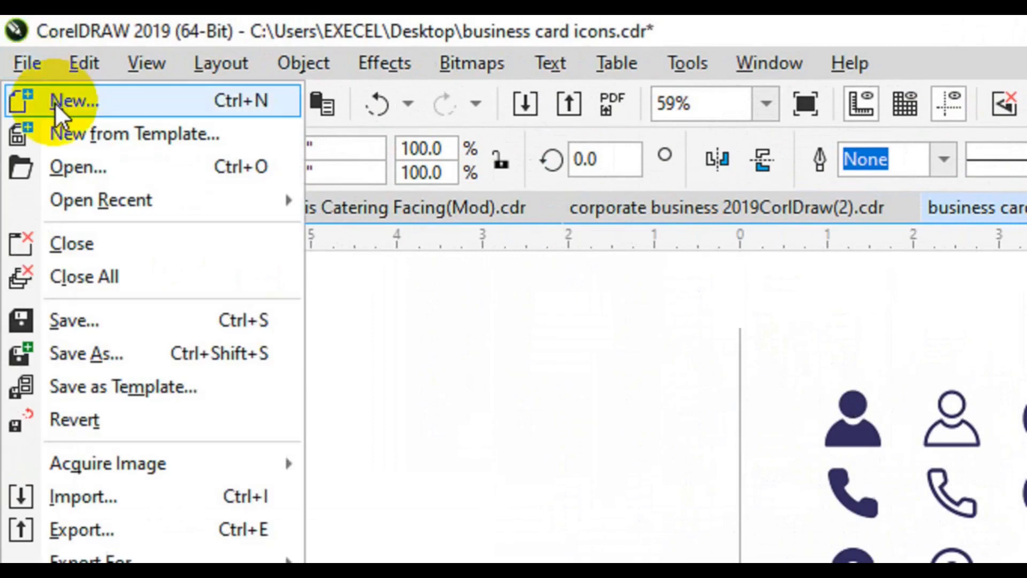
# - Start a new document named 'Roll up banner' in RGB colour mode
pyautogui.click(70, 101)
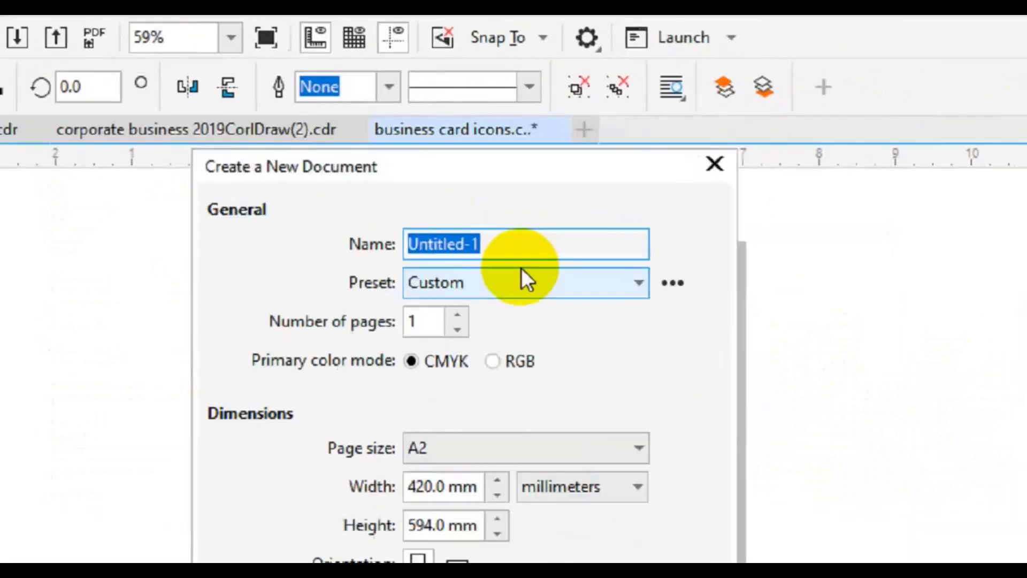
pyautogui.write('Roll')
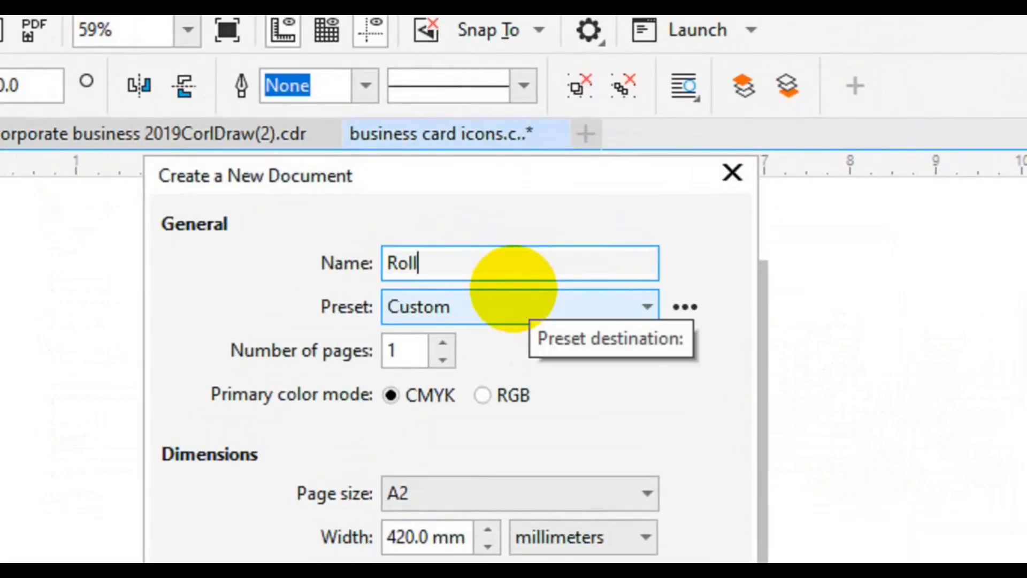
pyautogui.write(' up bann')
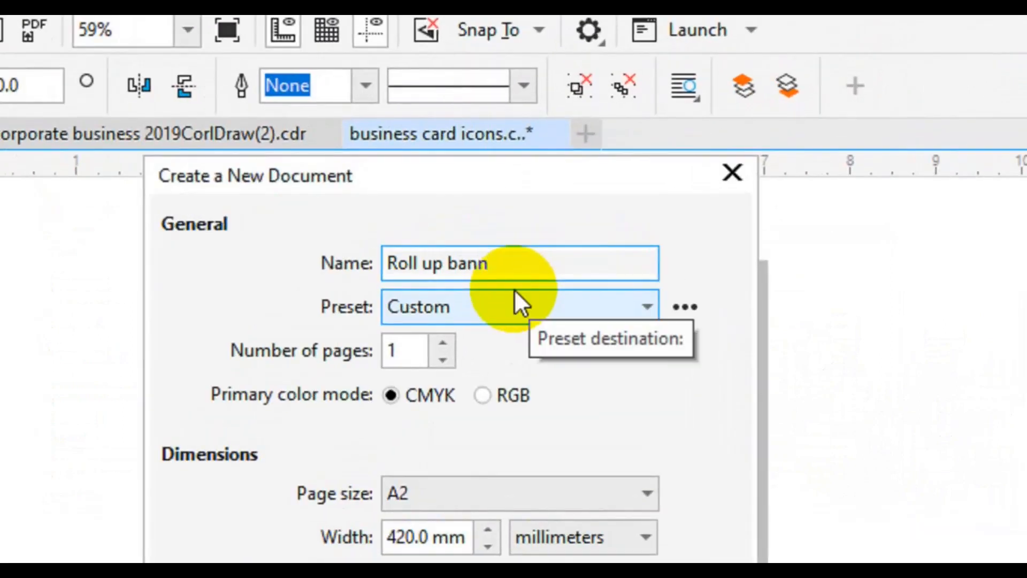
pyautogui.write('er')
pyautogui.press('Tab')
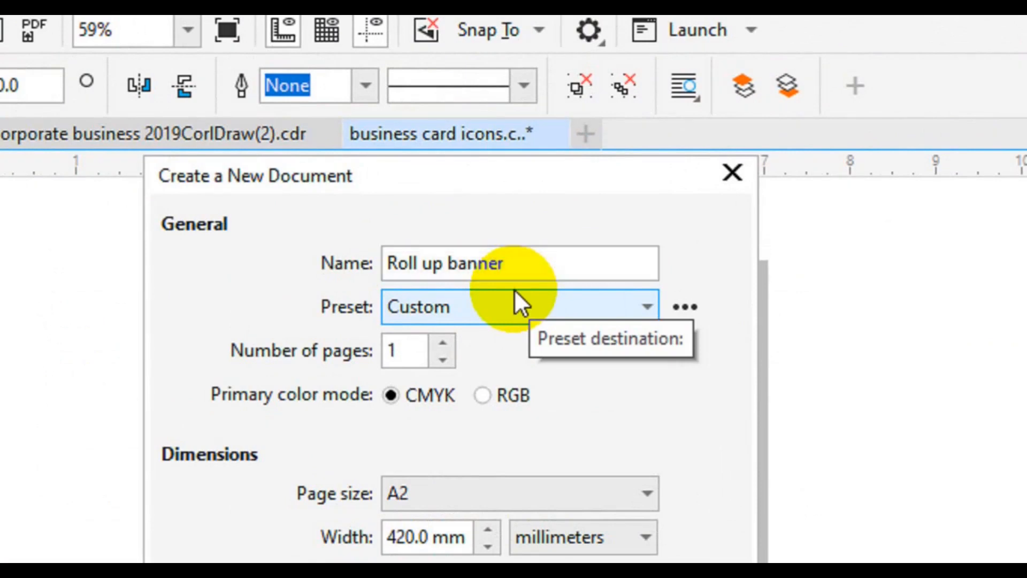
pyautogui.press('Tab')
pyautogui.press('Tab')
pyautogui.press('Tab')
pyautogui.press('Right')
pyautogui.press('Tab')
pyautogui.press('Tab')
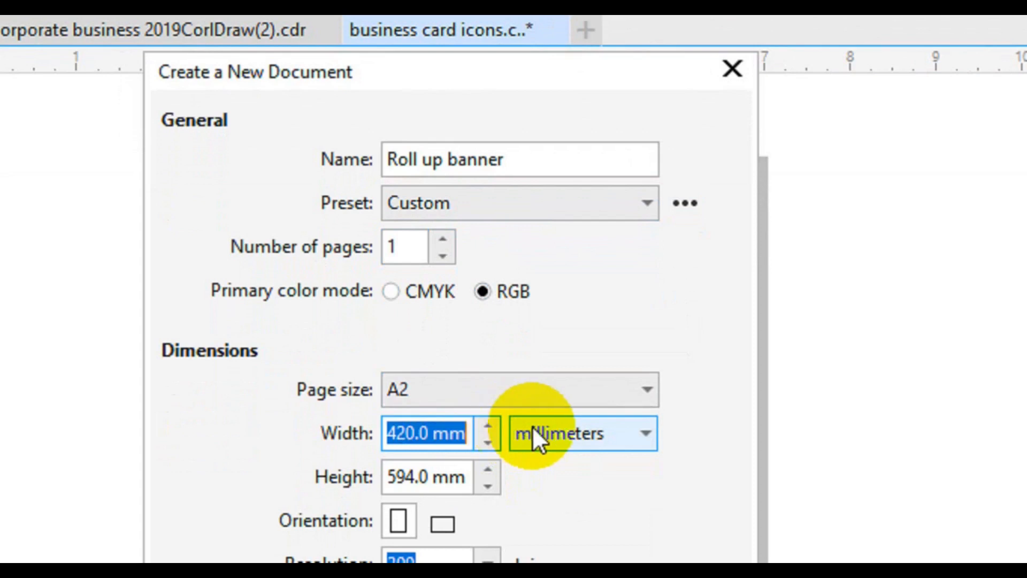
pyautogui.press('Tab')
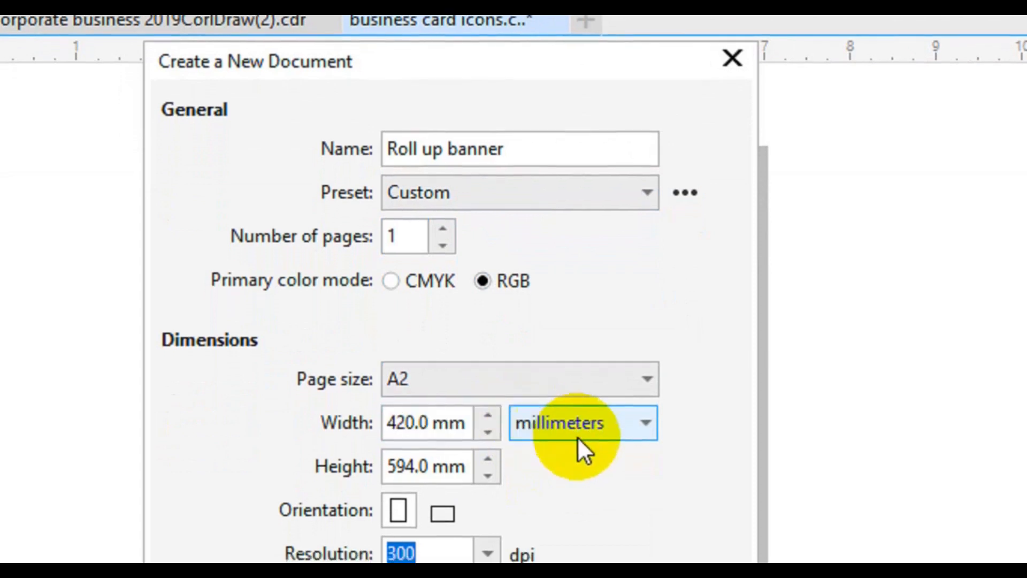
# - Set the page to inches, 13.944 wide by 32.806 high, and create the document
pyautogui.click(599, 431)
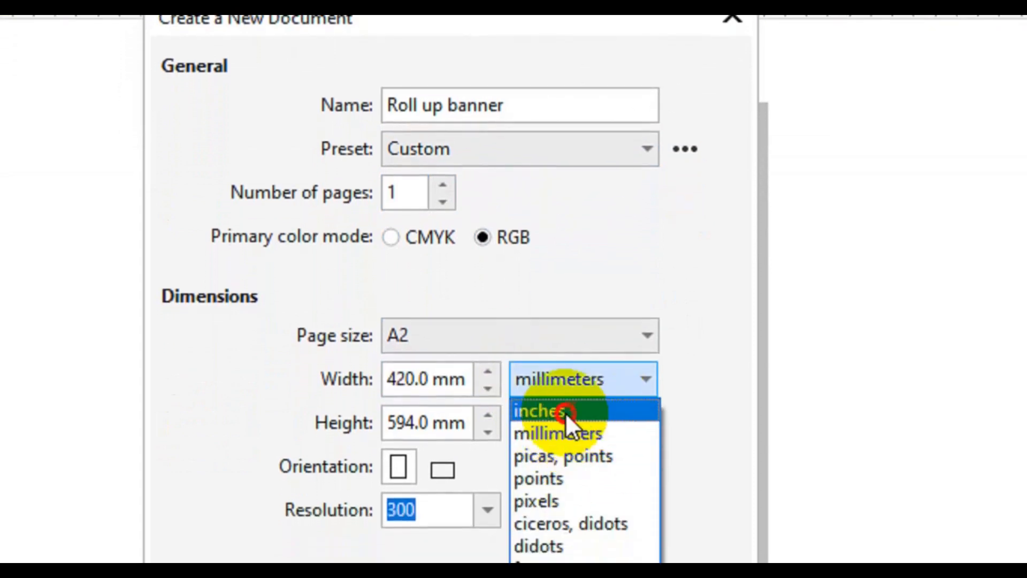
pyautogui.click(566, 413)
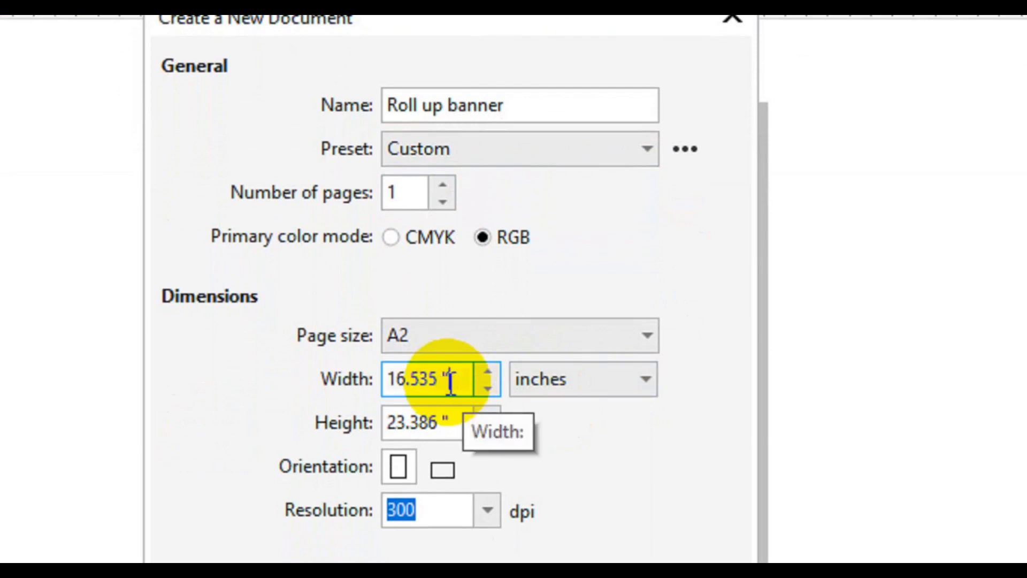
pyautogui.doubleClick(450, 383)
pyautogui.write('13.944')
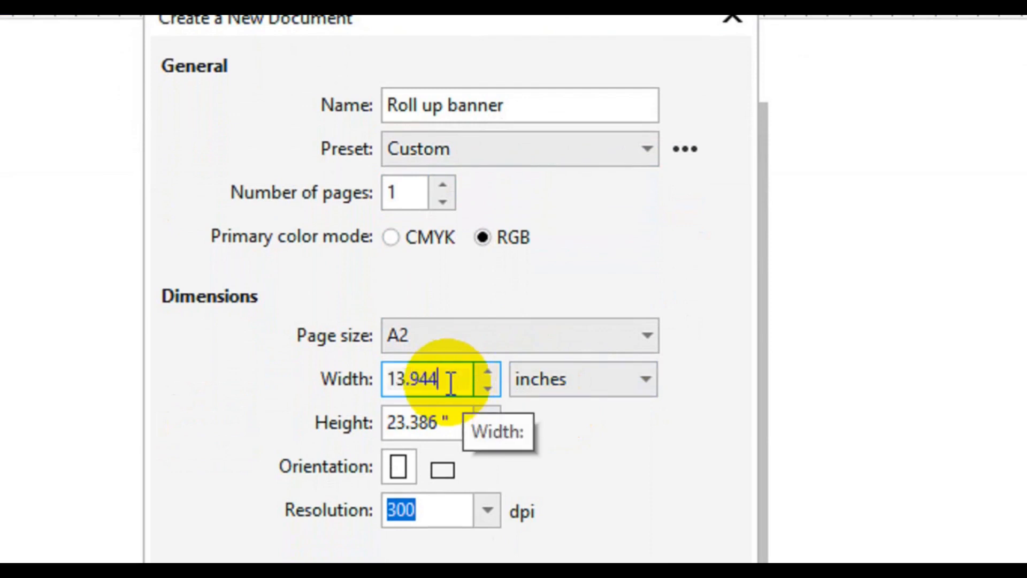
pyautogui.press('Return')
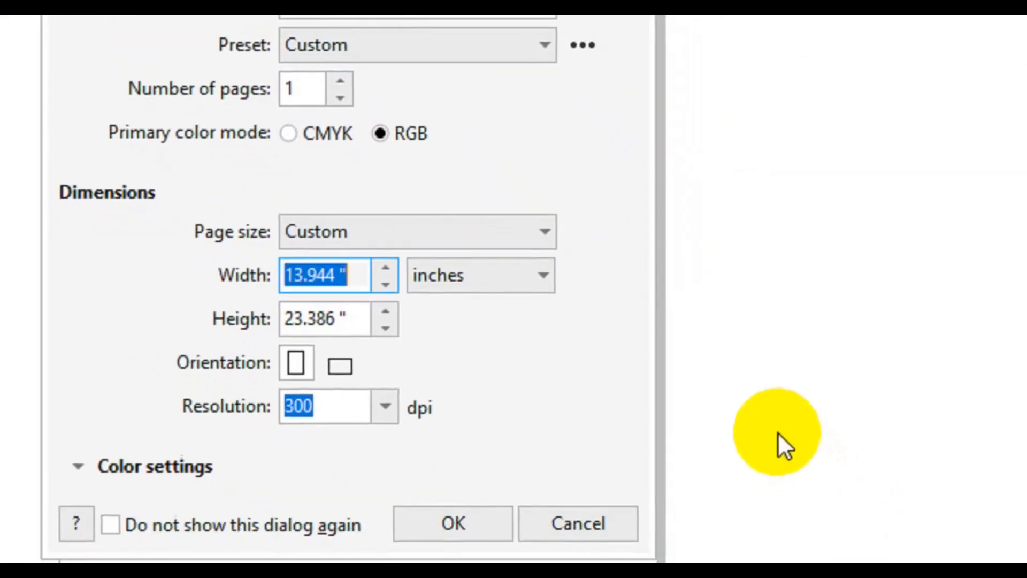
pyautogui.write('32.806')
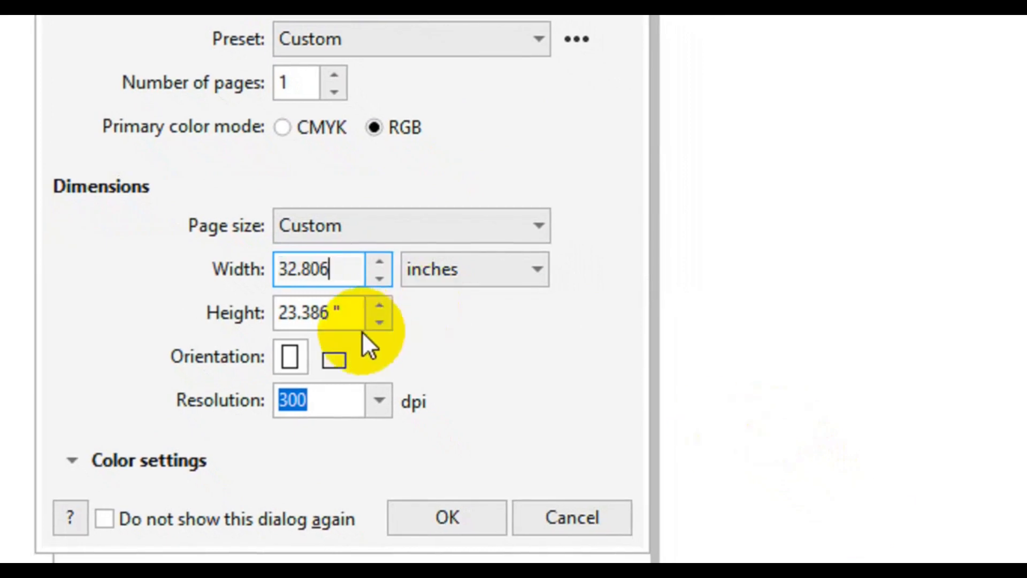
pyautogui.hotkey('ctrl', 'z')
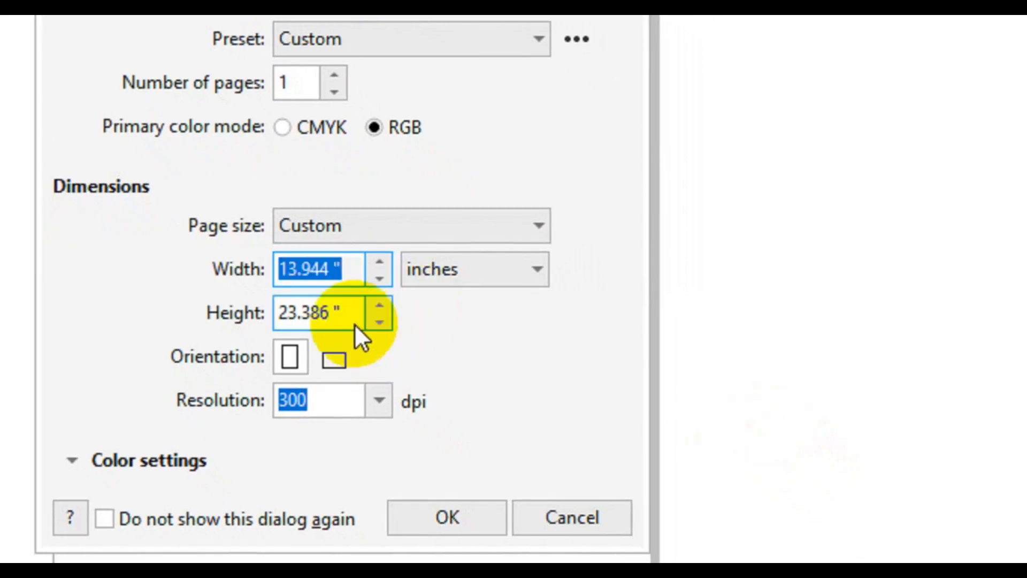
pyautogui.click(342, 315)
pyautogui.hotkey('ctrl', 'a')
pyautogui.write('32.806')
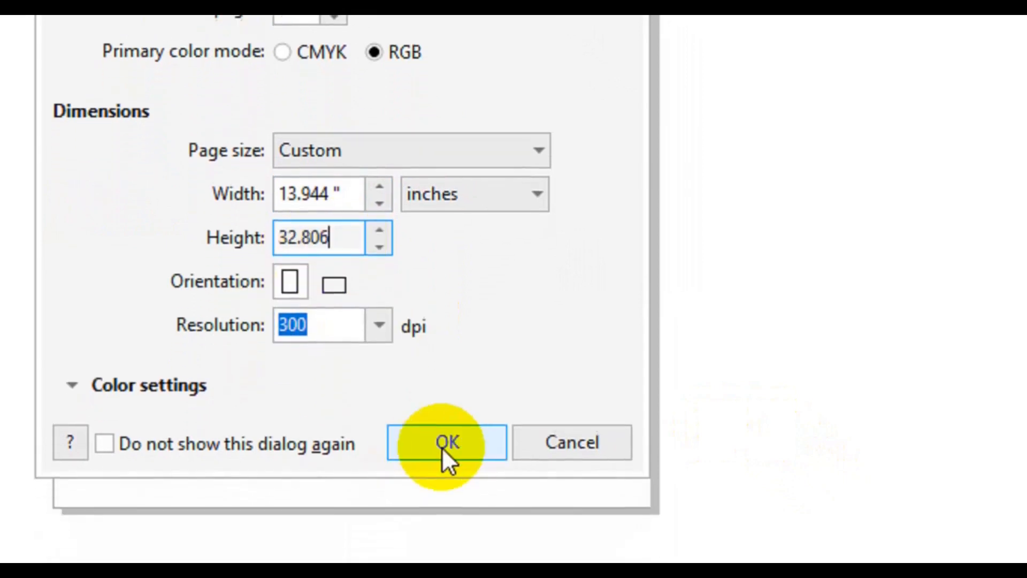
pyautogui.click(443, 427)
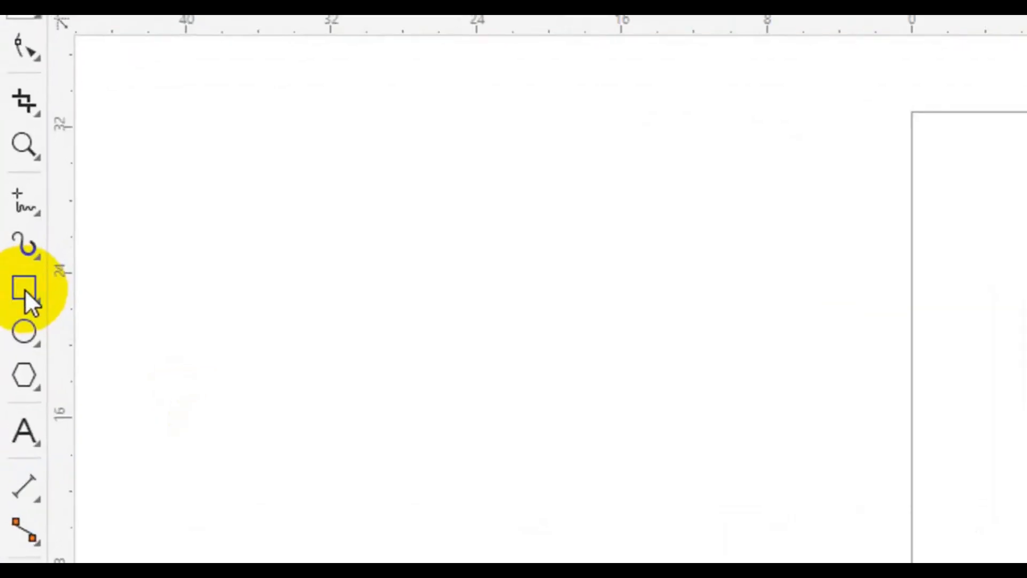
# - Add a page-sized 13.944 × 32.806 inch rectangle, then pick the Bézier pen tool
pyautogui.doubleClick(24, 288)
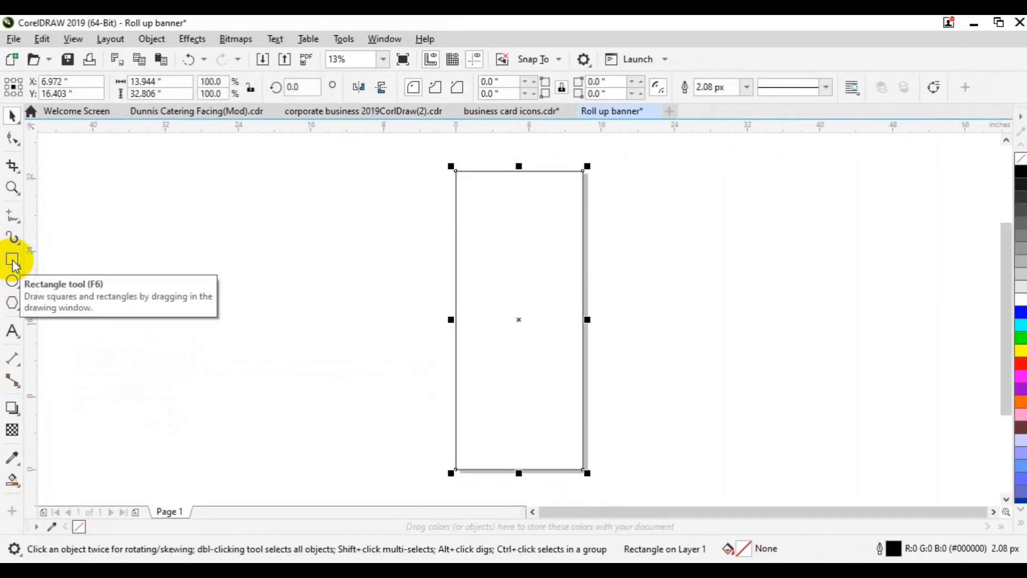
pyautogui.click(16, 228)
pyautogui.click(55, 264)
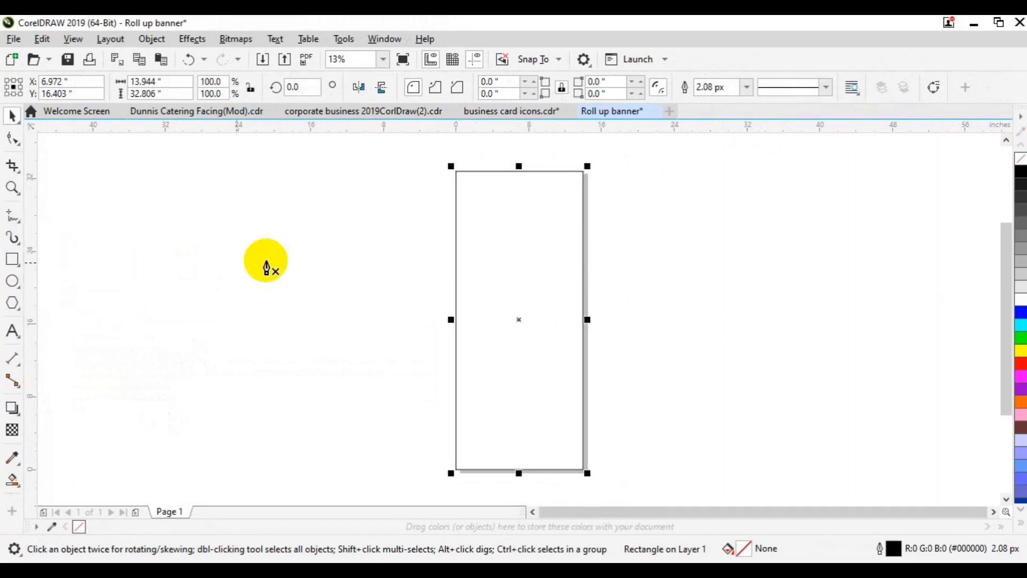
# - Draw a long closed Bézier arc spanning from the rectangle's left edge to its right edge
pyautogui.click(455, 224)
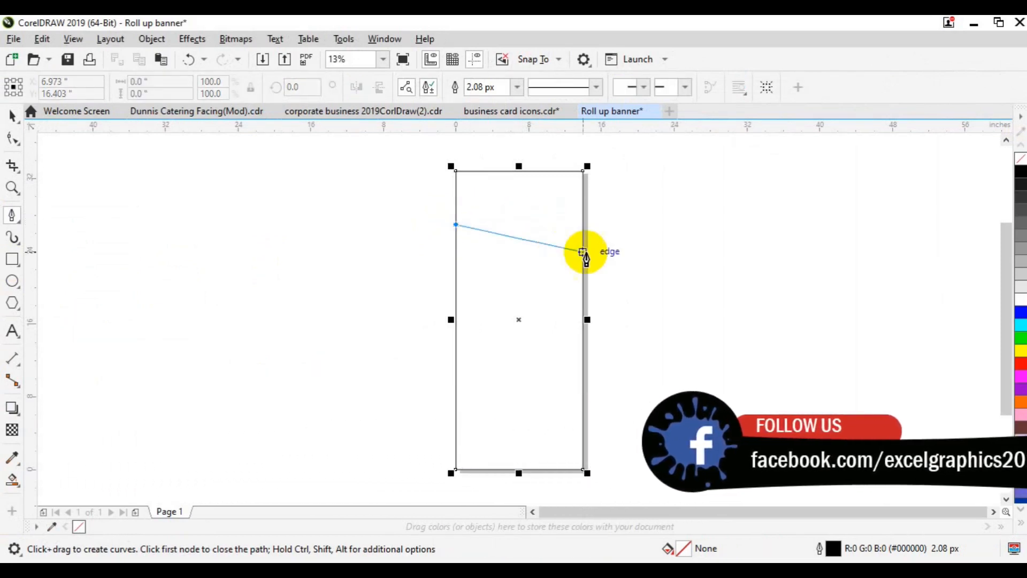
pyautogui.moveTo(583, 254); pyautogui.dragTo(654, 324)
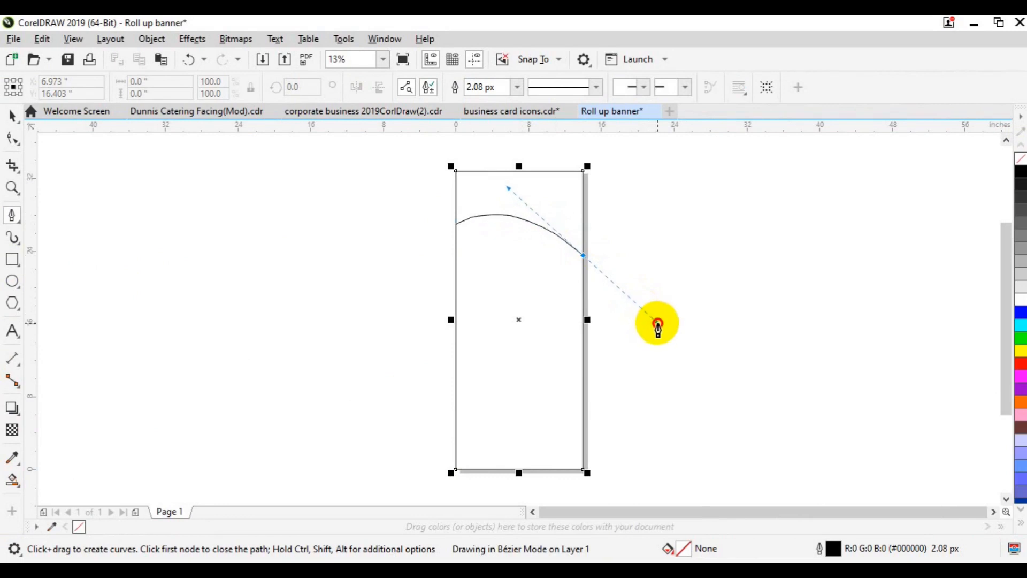
pyautogui.moveTo(659, 324); pyautogui.dragTo(655, 330)
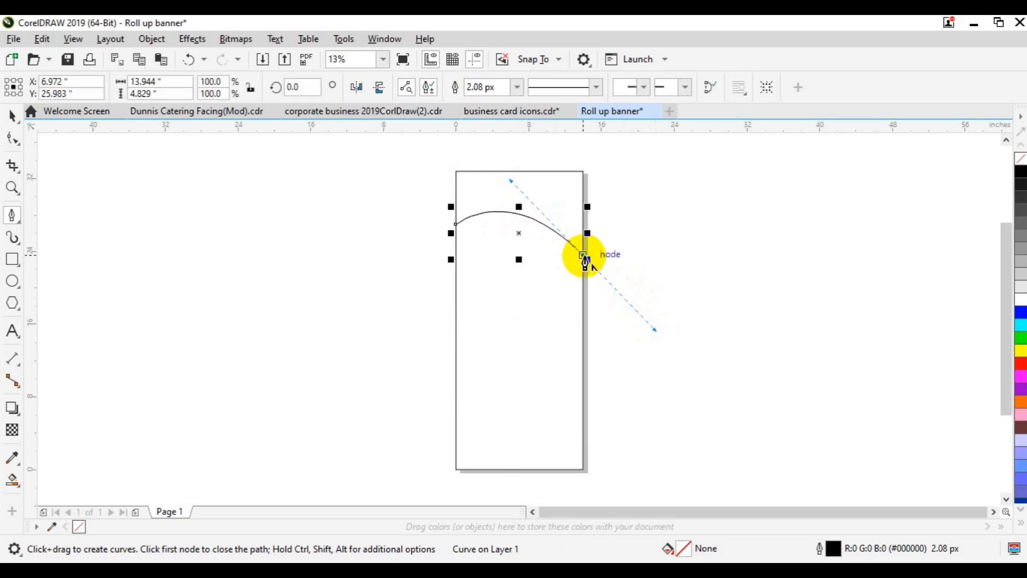
pyautogui.click(583, 257)
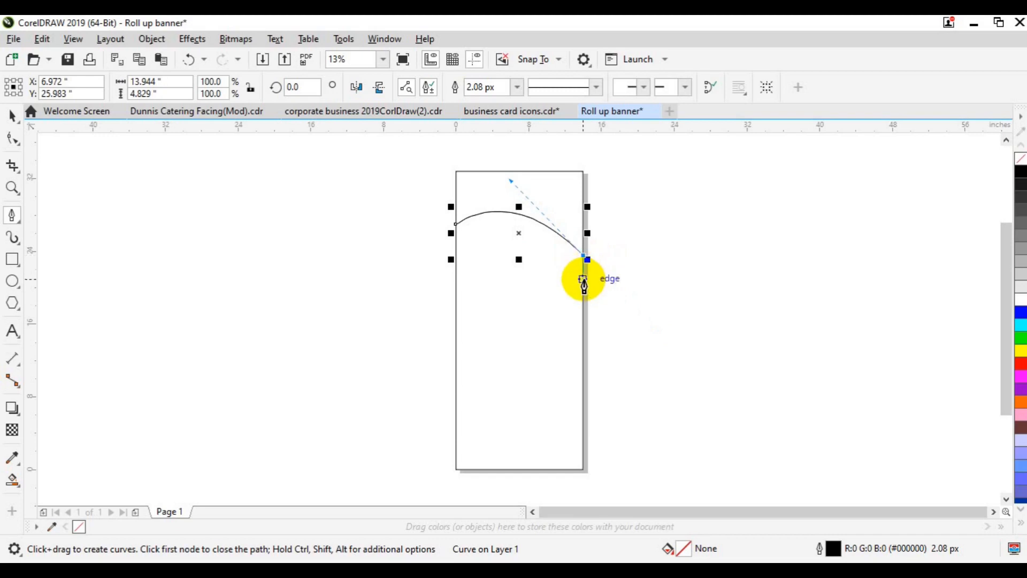
pyautogui.click(583, 276)
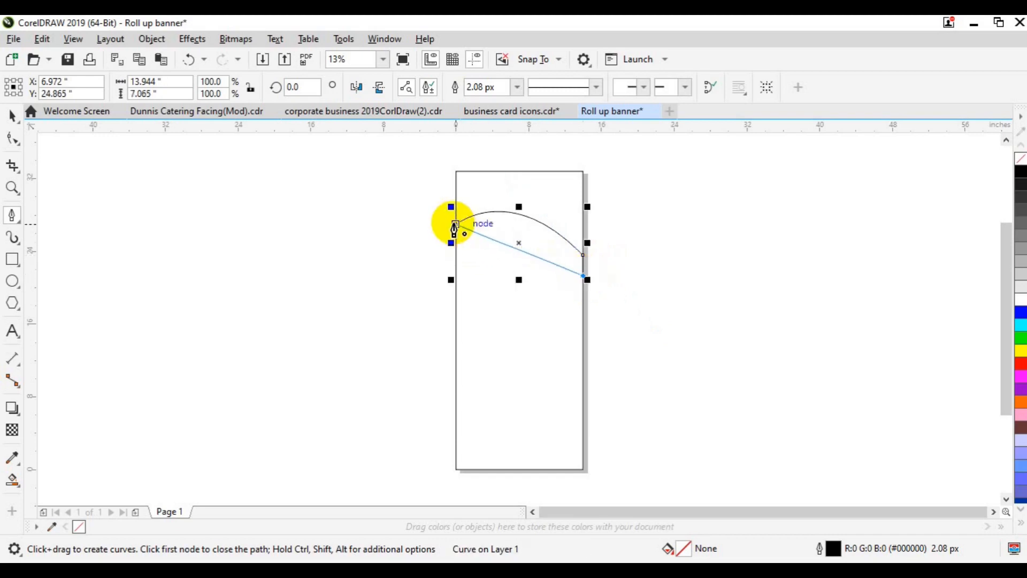
pyautogui.moveTo(456, 228); pyautogui.dragTo(435, 203)
pyautogui.hotkey('ctrl', 'z')
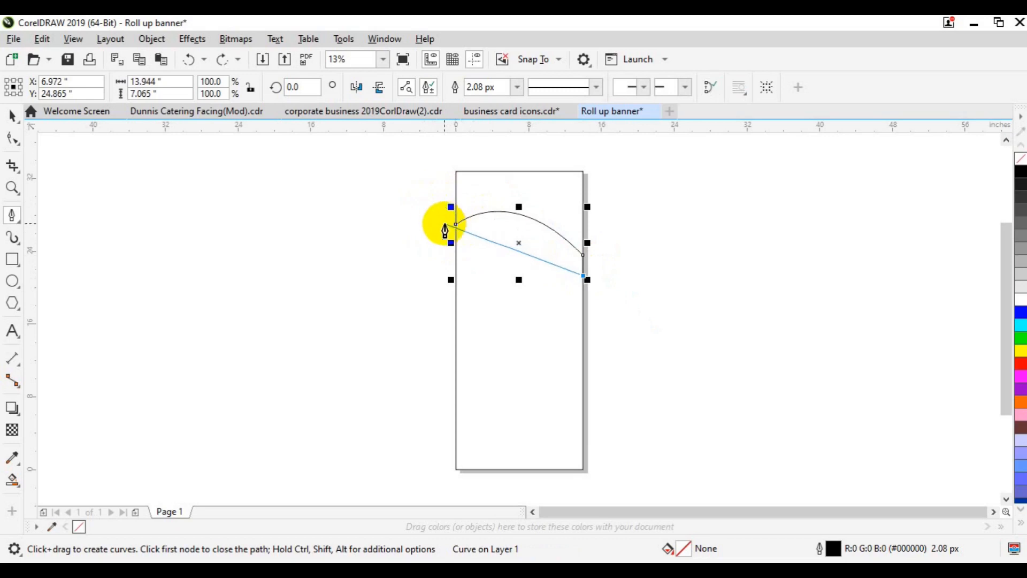
pyautogui.moveTo(437, 217); pyautogui.dragTo(332, 233)
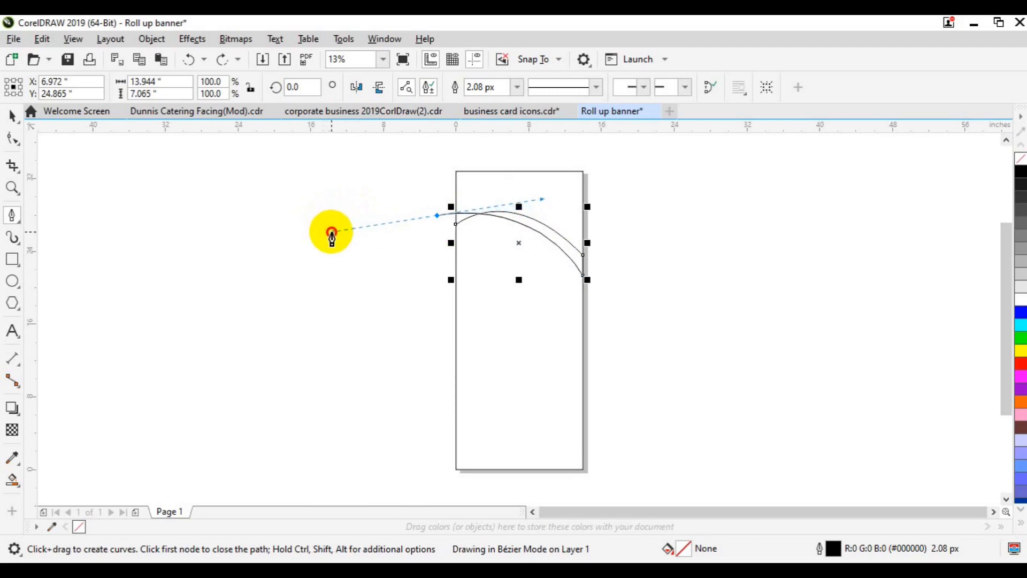
pyautogui.moveTo(332, 233); pyautogui.dragTo(332, 232)
pyautogui.hotkey('ctrl', 'z')
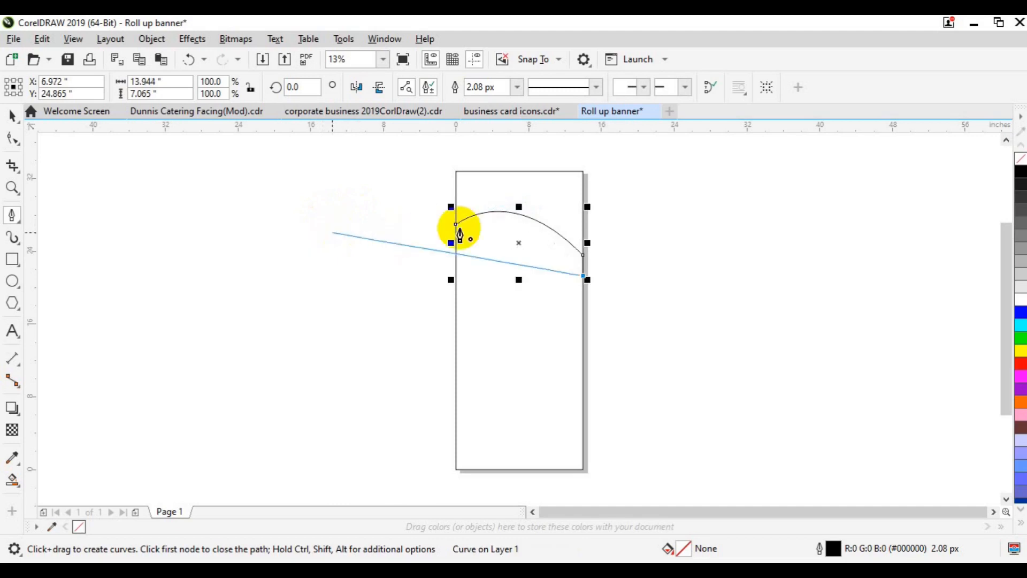
pyautogui.click(455, 228)
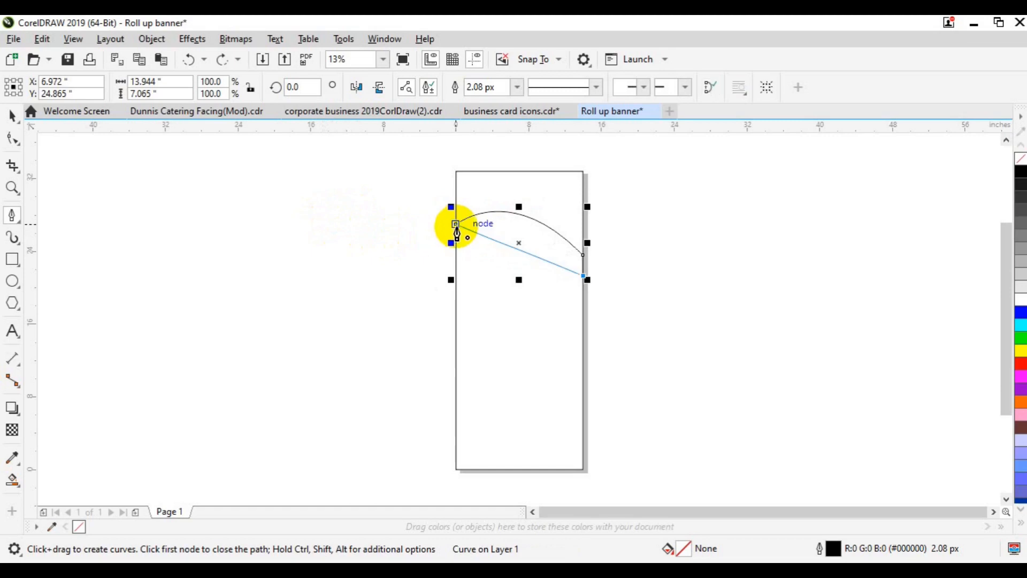
pyautogui.moveTo(456, 225); pyautogui.dragTo(510, 190)
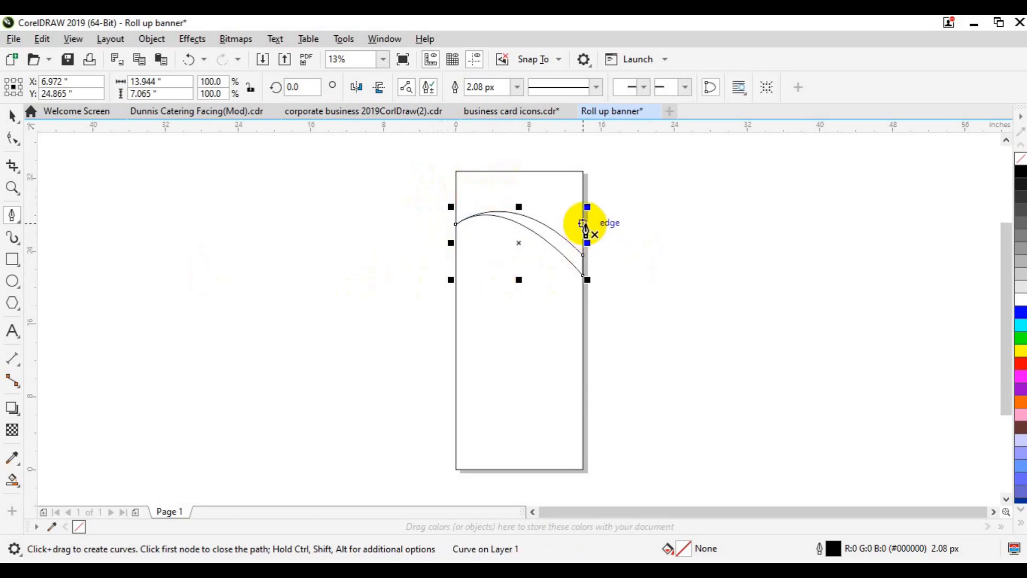
# - Draw a shorter second wave curve from the right edge toward the left
pyautogui.moveTo(583, 223); pyautogui.dragTo(562, 224)
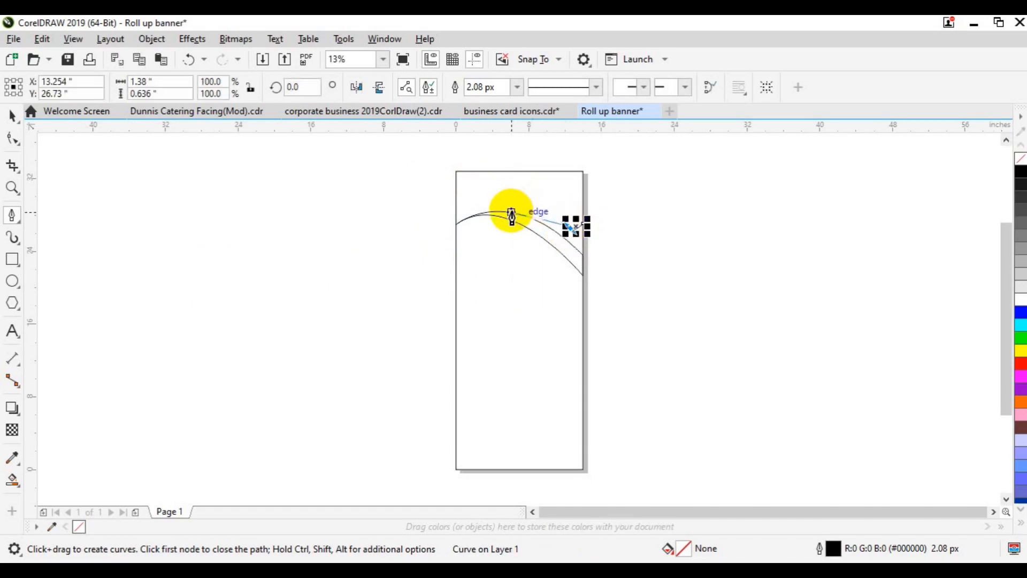
pyautogui.moveTo(511, 214); pyautogui.dragTo(504, 230)
pyautogui.press('Escape')
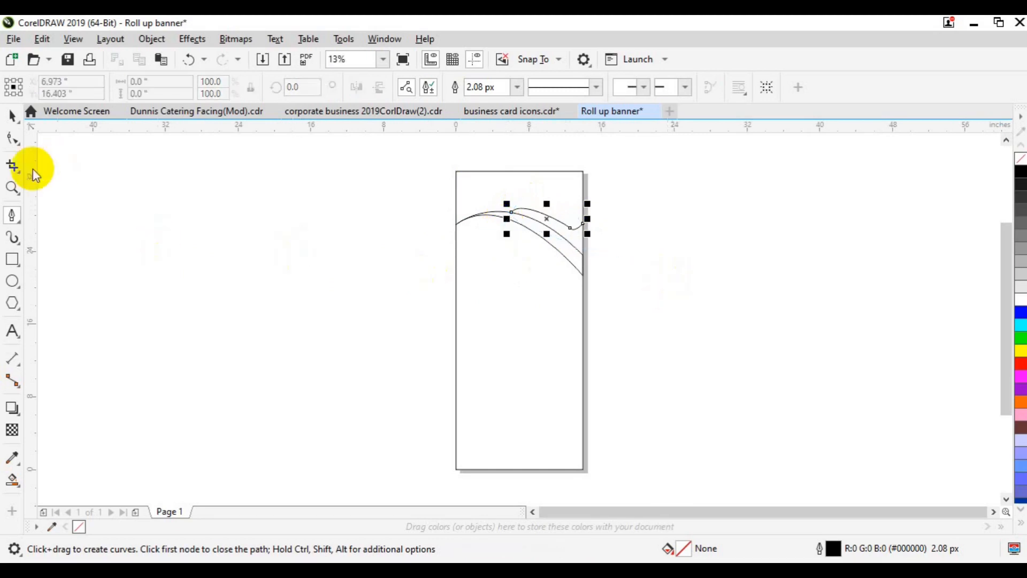
# - Select both wave curves and group them
pyautogui.click(264, 328)
pyautogui.press('space')
pyautogui.moveTo(404, 179); pyautogui.dragTo(635, 303)
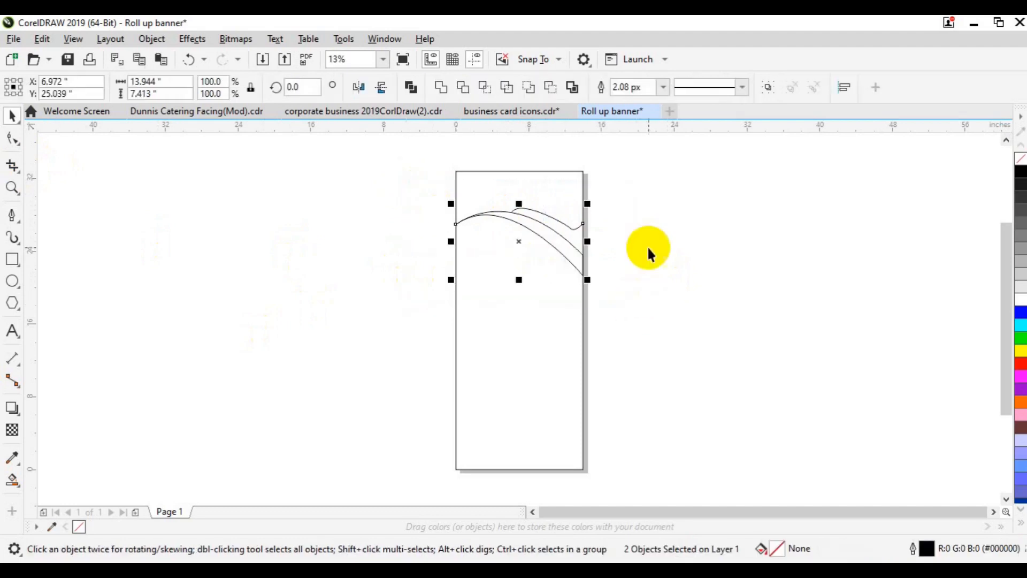
pyautogui.click(765, 87)
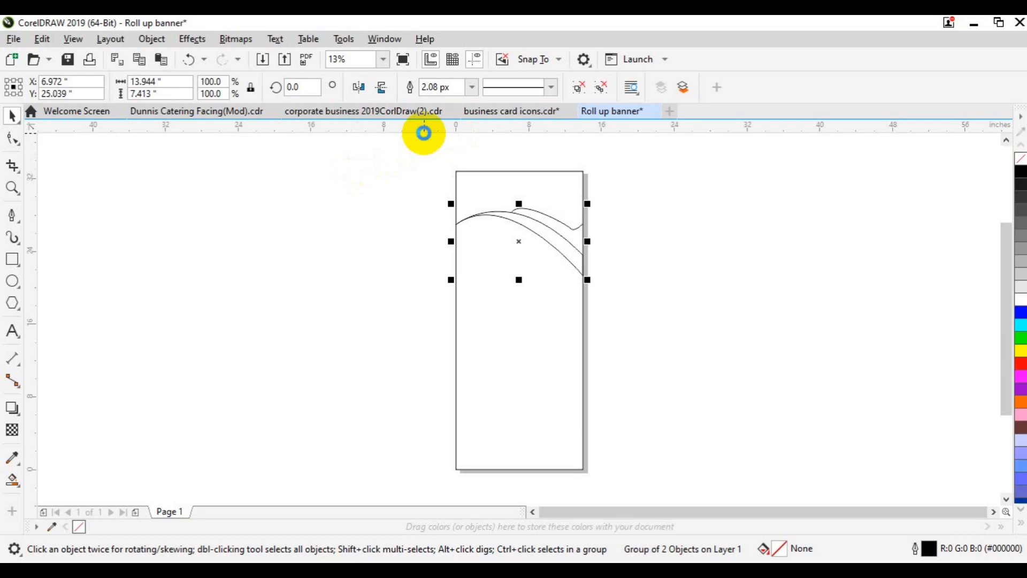
# - Paste a copy of the waves, mirror it vertically and horizontally, and move it below the originals
pyautogui.hotkey('ctrl', 'v')
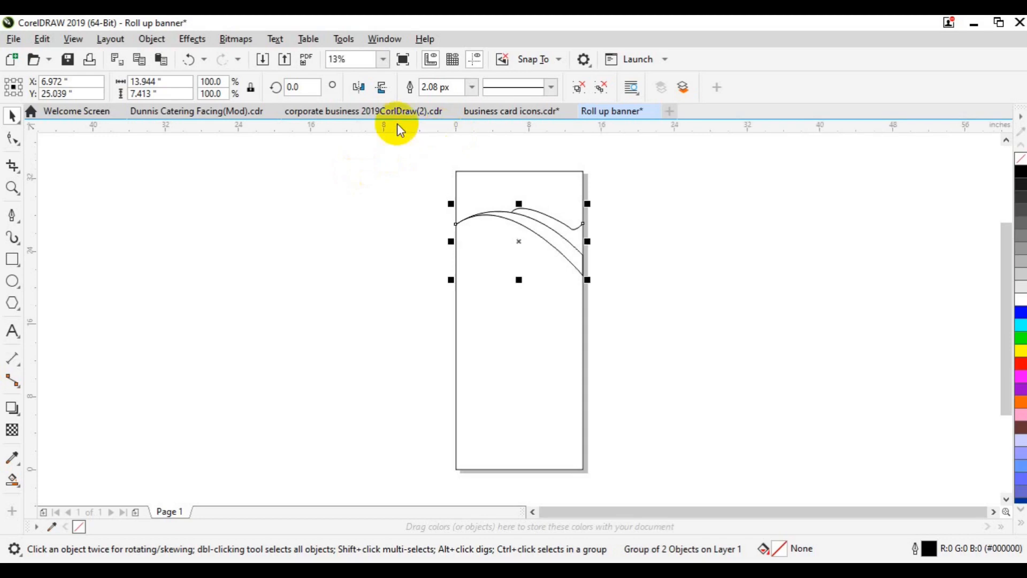
pyautogui.click(384, 90)
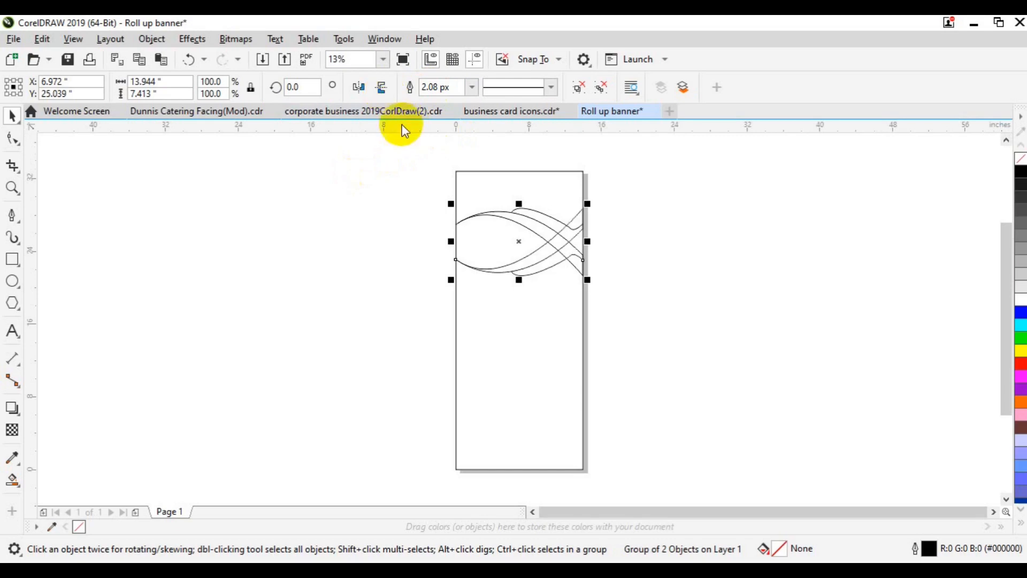
pyautogui.click(360, 88)
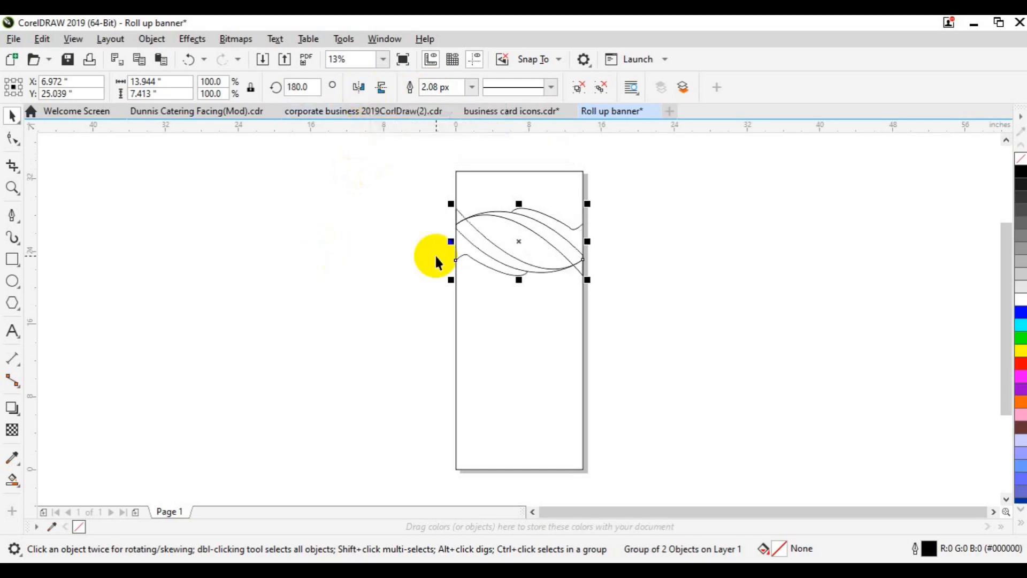
pyautogui.moveTo(436, 256); pyautogui.dragTo(436, 258)
pyautogui.moveTo(521, 245); pyautogui.dragTo(522, 293)
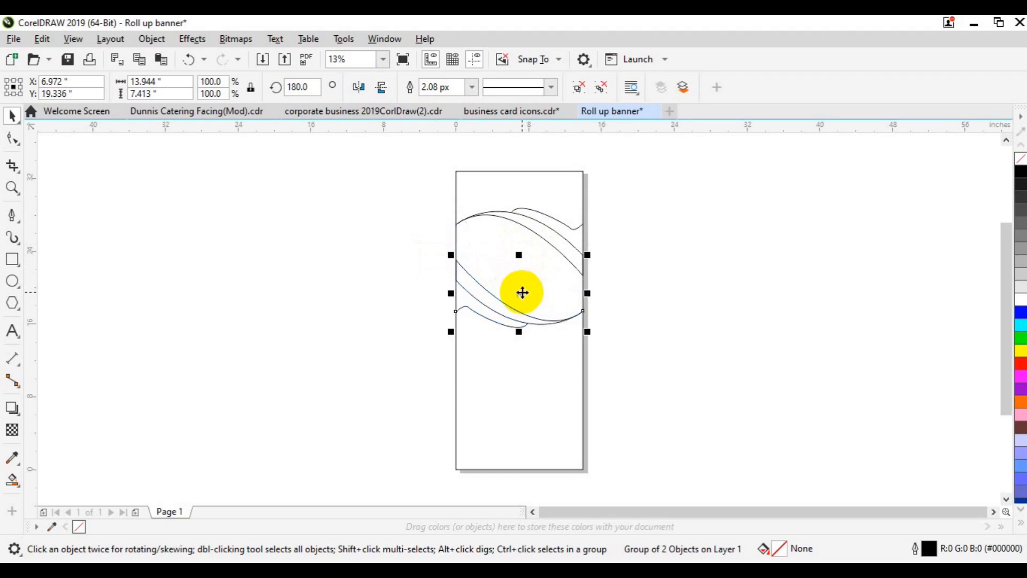
pyautogui.keyDown('shift'); pyautogui.click(550, 233); pyautogui.keyUp('shift')
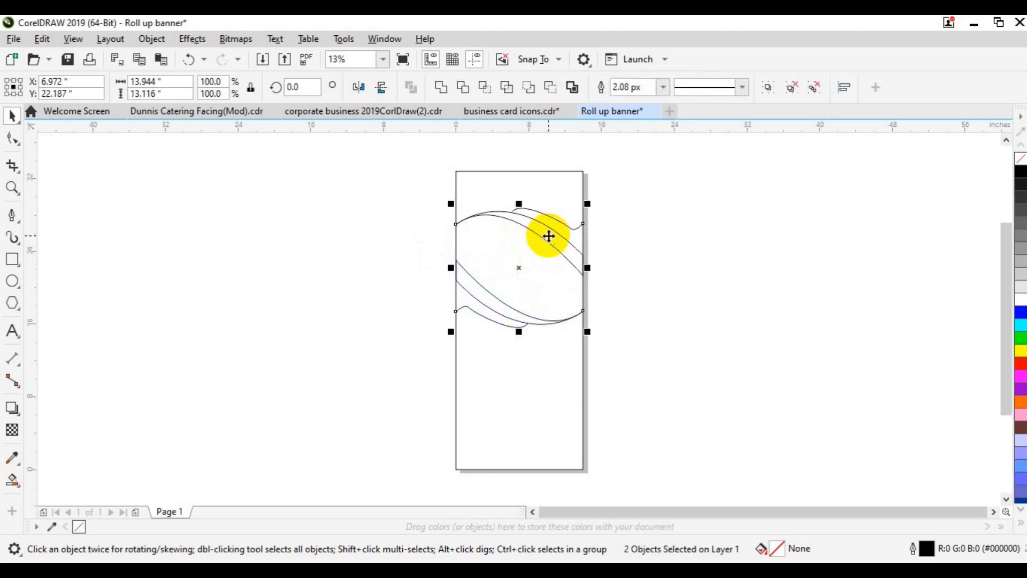
pyautogui.moveTo(548, 236); pyautogui.dragTo(547, 235)
# - Fill every enclosed region between the wave curves with Smart Fill in slate blue
pyautogui.click(490, 314)
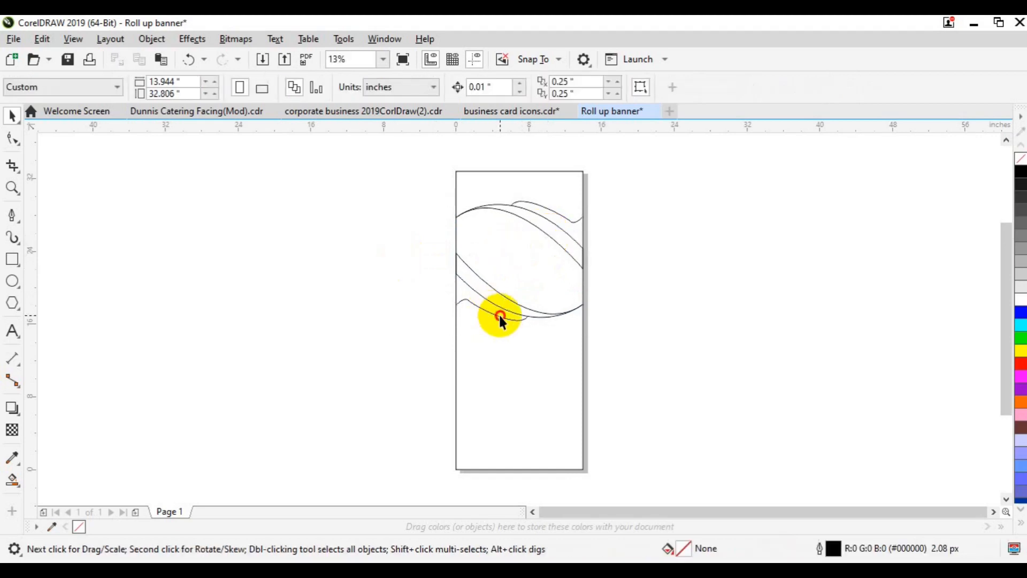
pyautogui.click(500, 316)
pyautogui.moveTo(500, 316); pyautogui.dragTo(499, 314)
pyautogui.click(630, 314)
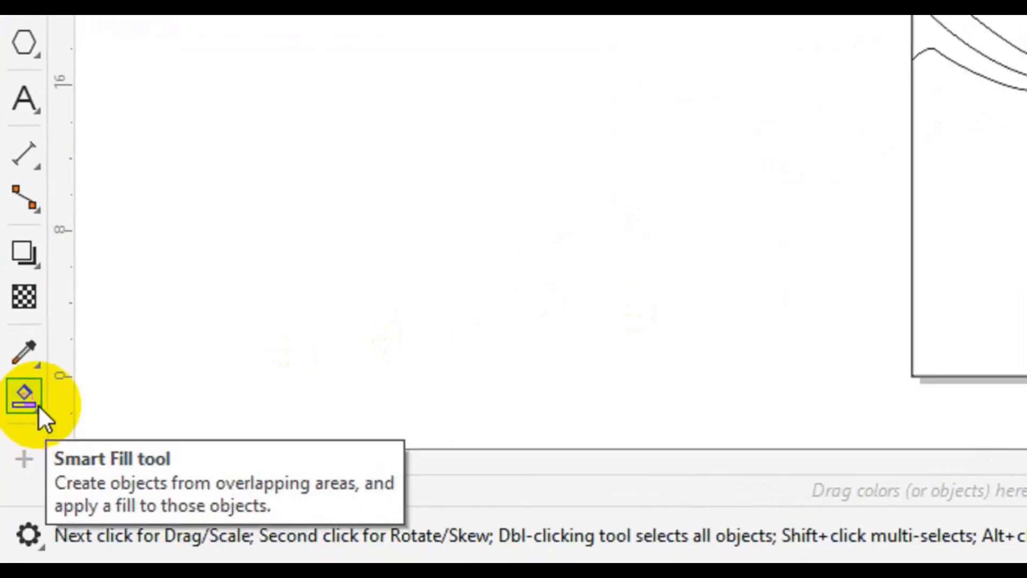
pyautogui.click(37, 406)
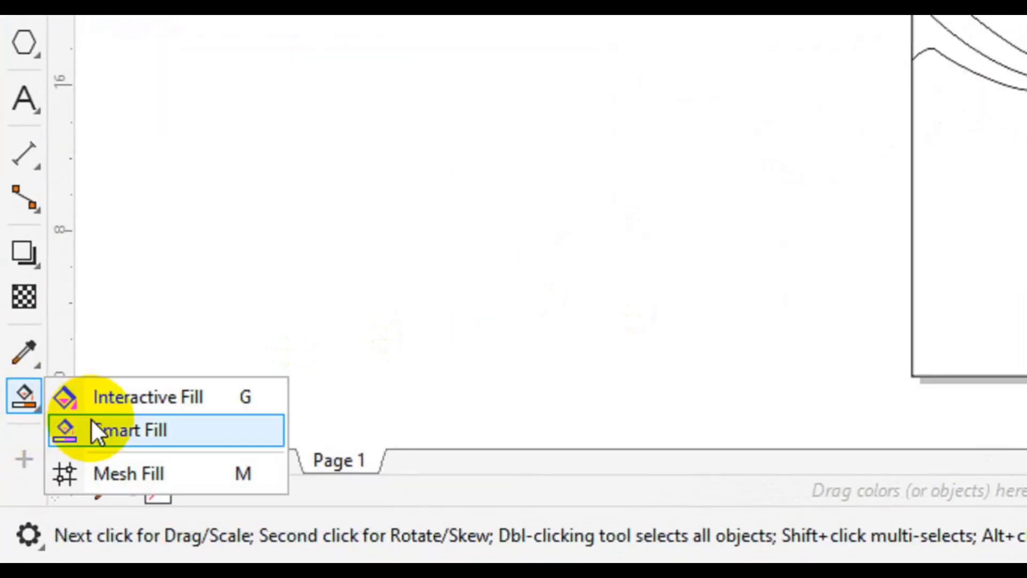
pyautogui.click(94, 423)
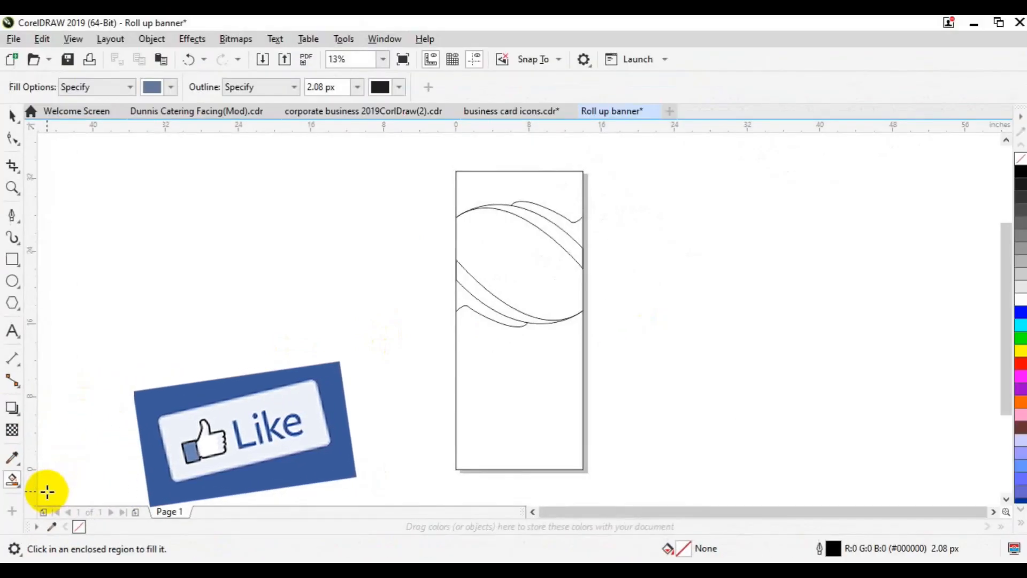
pyautogui.click(550, 219)
pyautogui.click(523, 270)
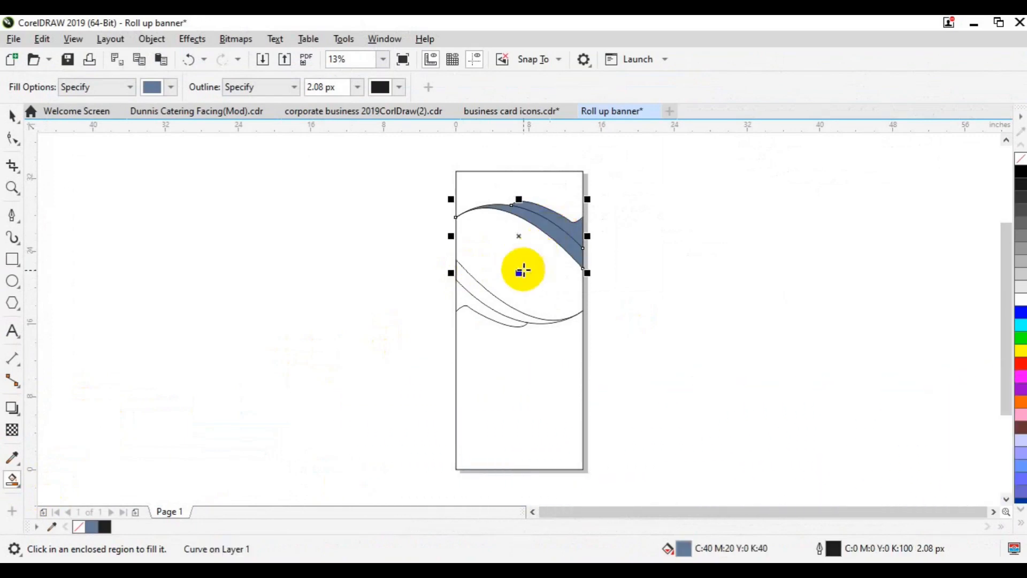
pyautogui.click(485, 306)
pyautogui.click(473, 300)
pyautogui.click(470, 314)
# - Recolour the large central lens light grey and choose a green shade for the lower band
pyautogui.press('space')
pyautogui.click(531, 254)
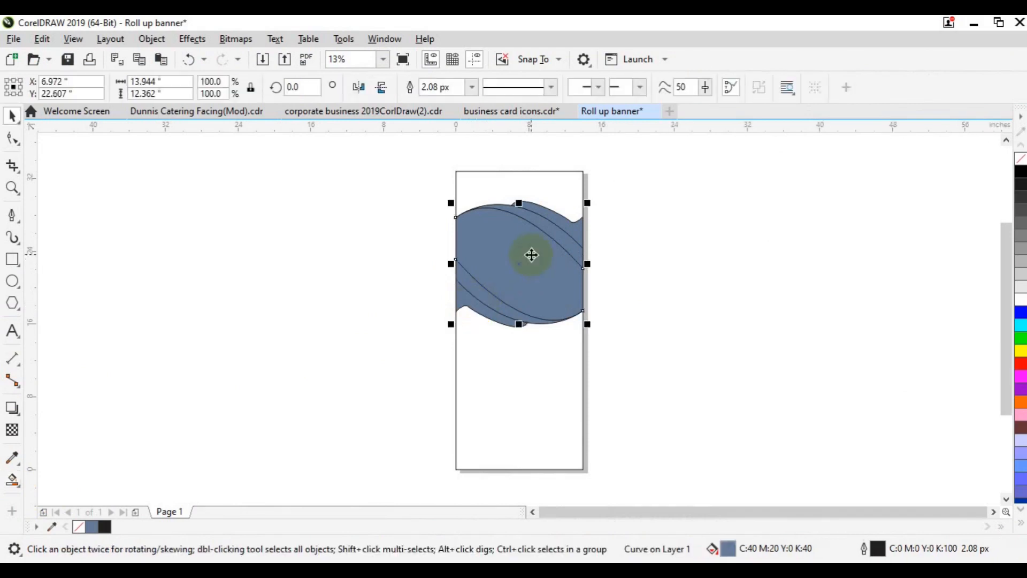
pyautogui.click(1021, 274)
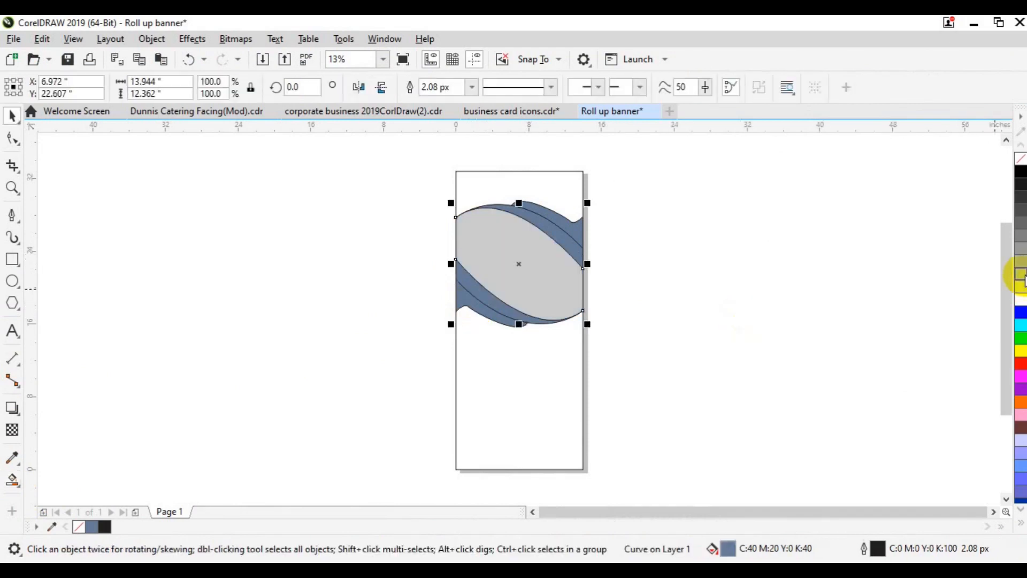
pyautogui.click(783, 299)
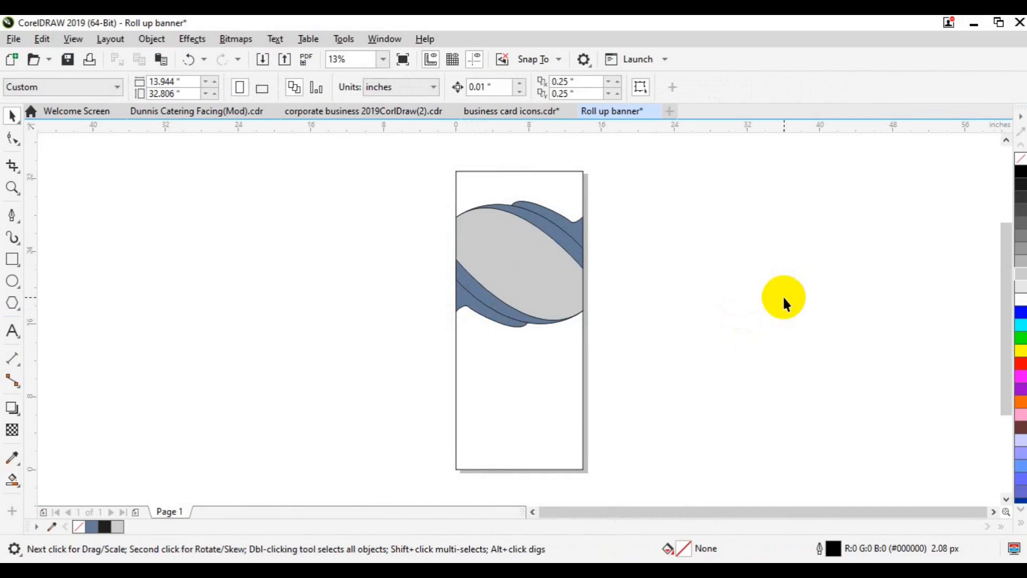
pyautogui.click(499, 320)
pyautogui.click(539, 323)
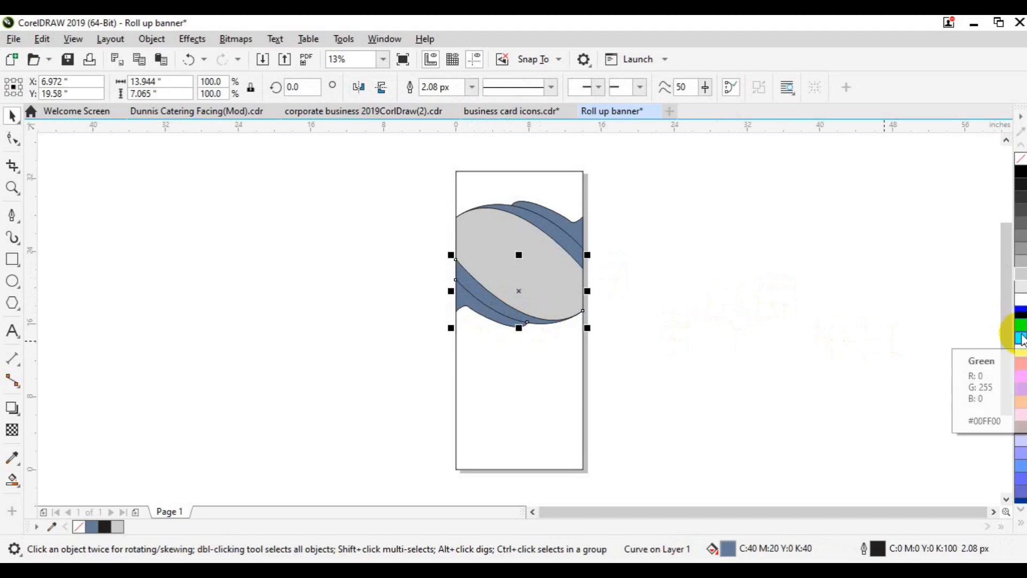
pyautogui.click(1021, 338)
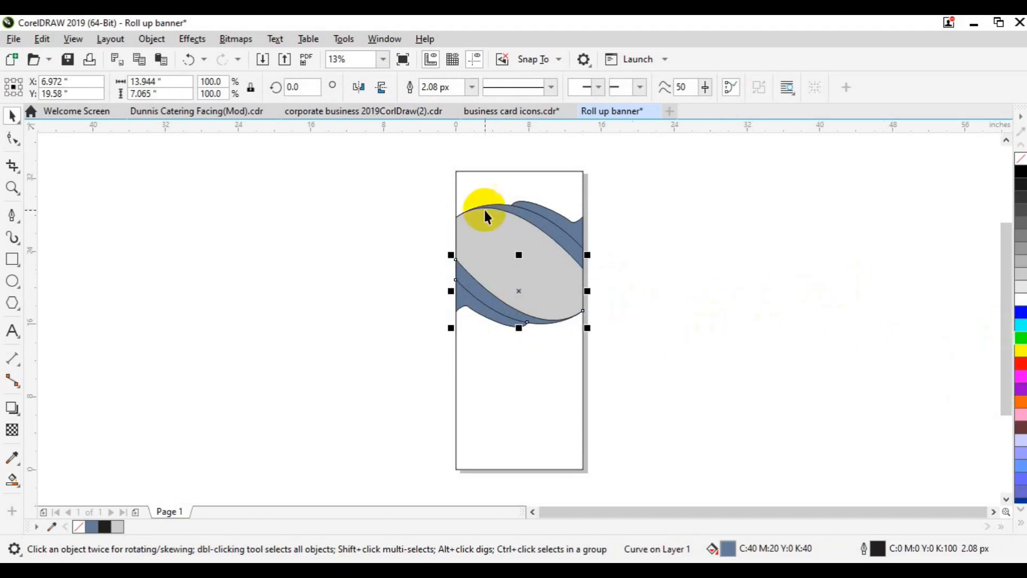
# - Show the Color Palettes submenu under the Window menu
pyautogui.click(380, 42)
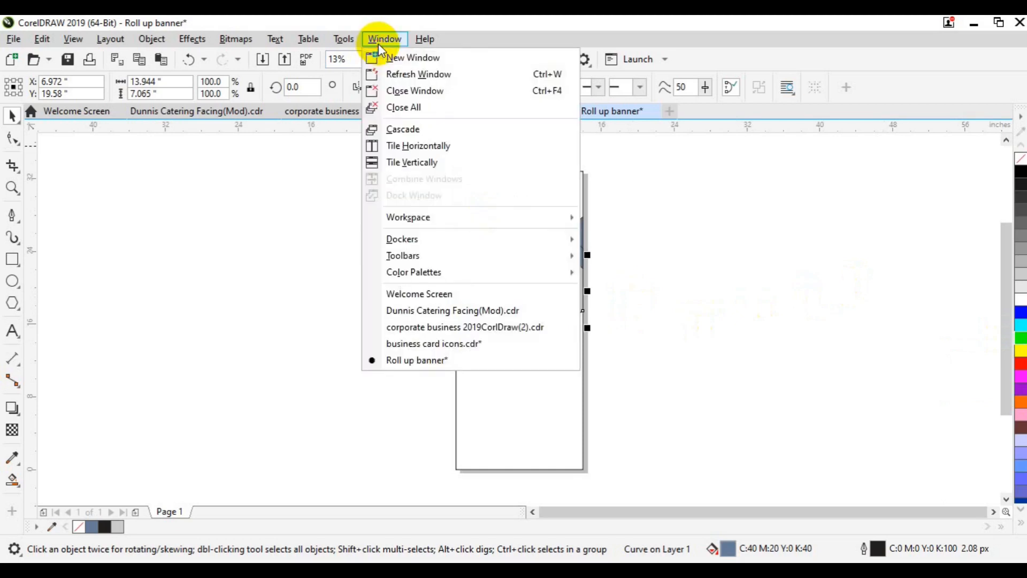
pyautogui.moveTo(420, 265)
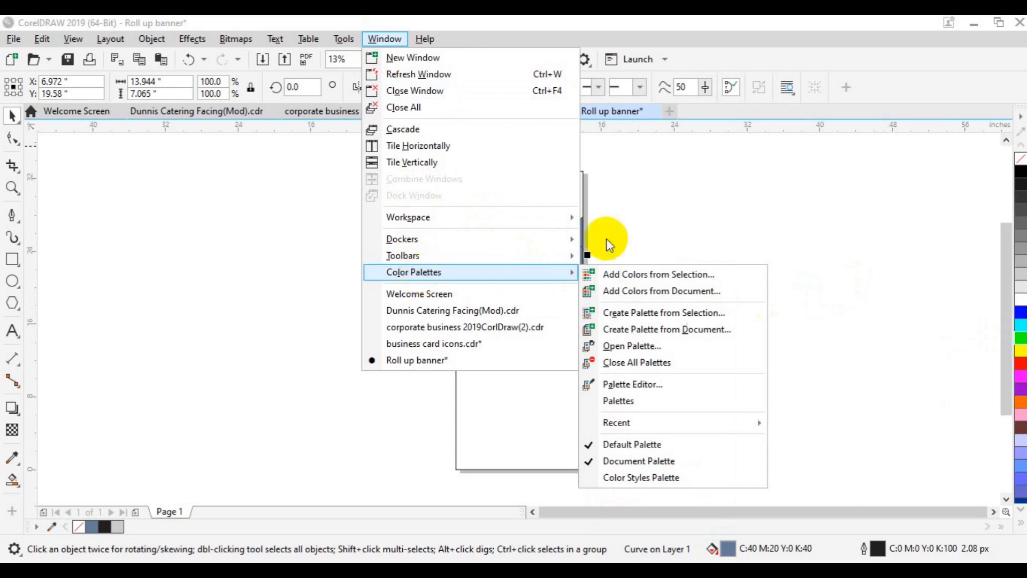
pyautogui.moveTo(535, 256)
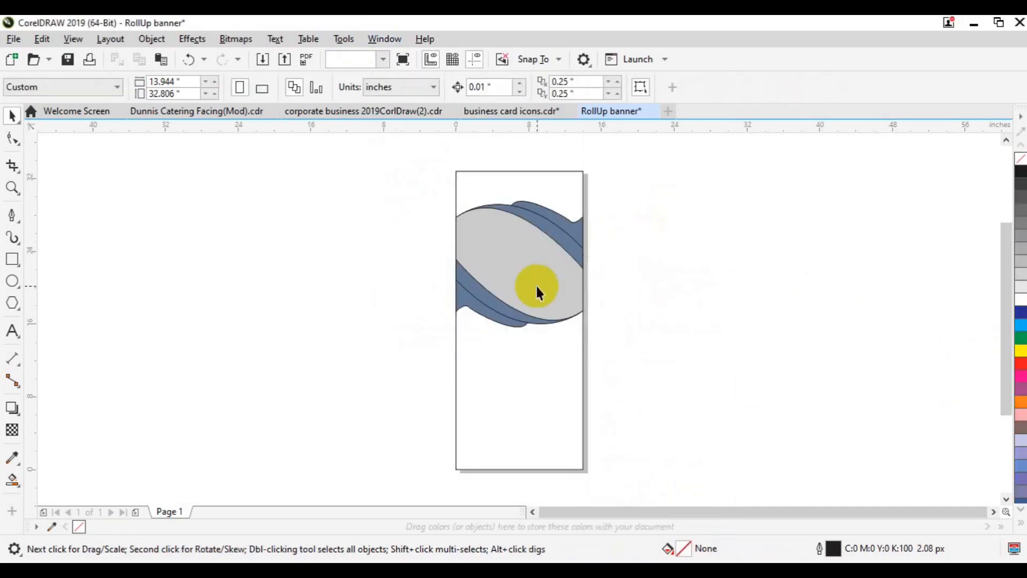
# - Trim the overlapping wave shapes and remove the outlines from all shapes
pyautogui.click(578, 239)
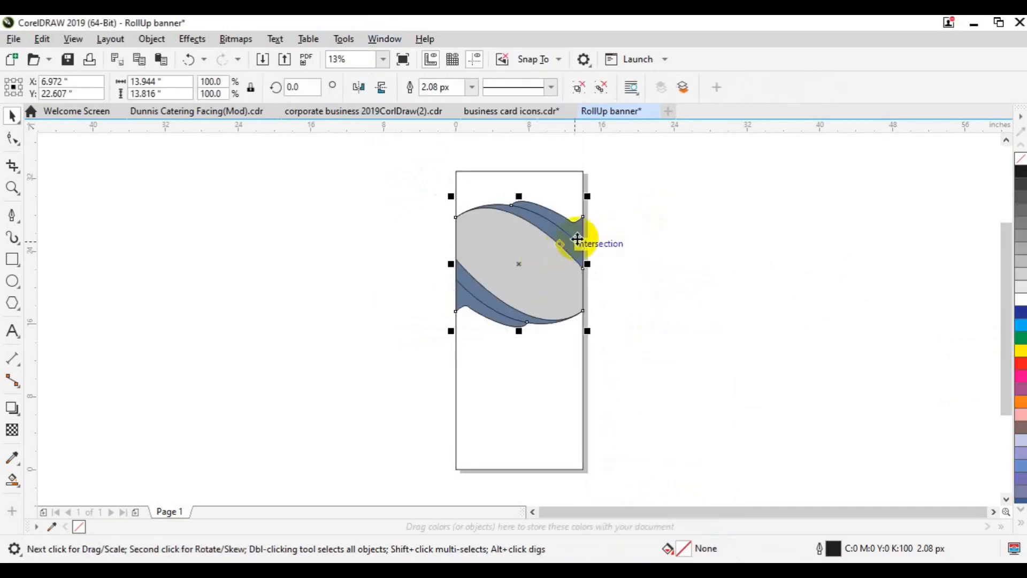
pyautogui.click(600, 86)
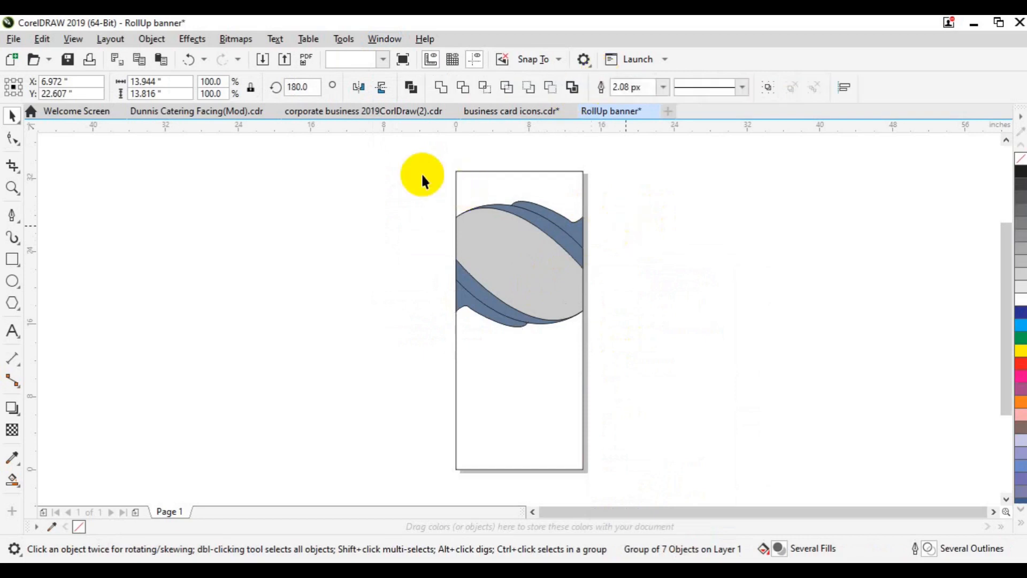
pyautogui.moveTo(421, 174); pyautogui.dragTo(639, 338)
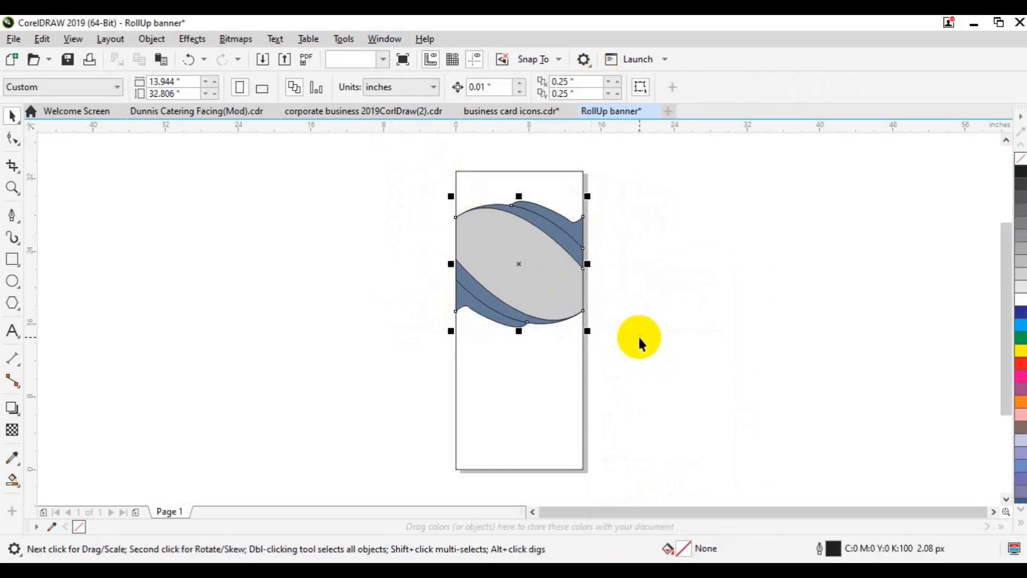
pyautogui.rightClick(1021, 158)
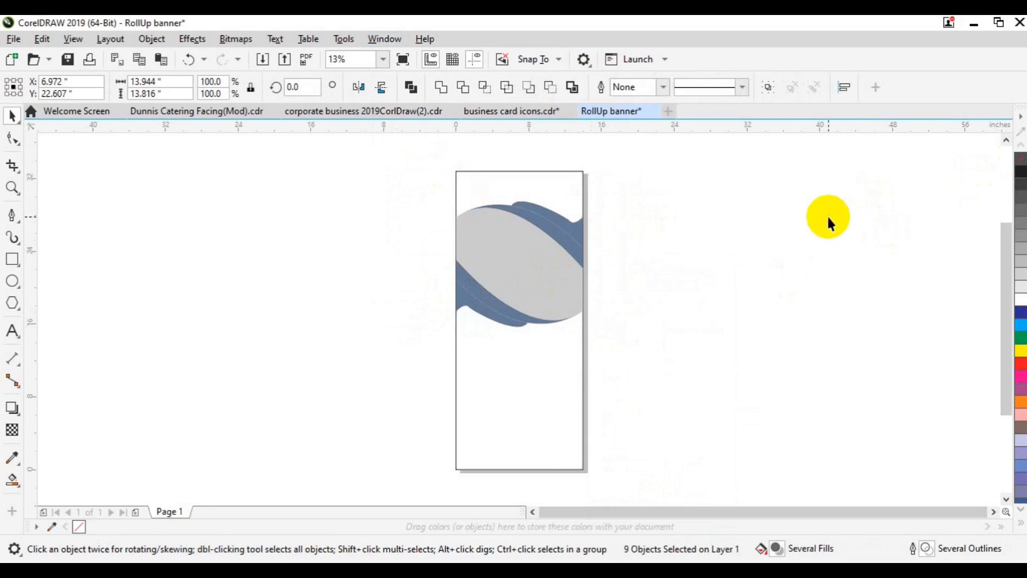
# - Fill the lower-left band dark green and the middle band a lighter green
pyautogui.click(502, 323)
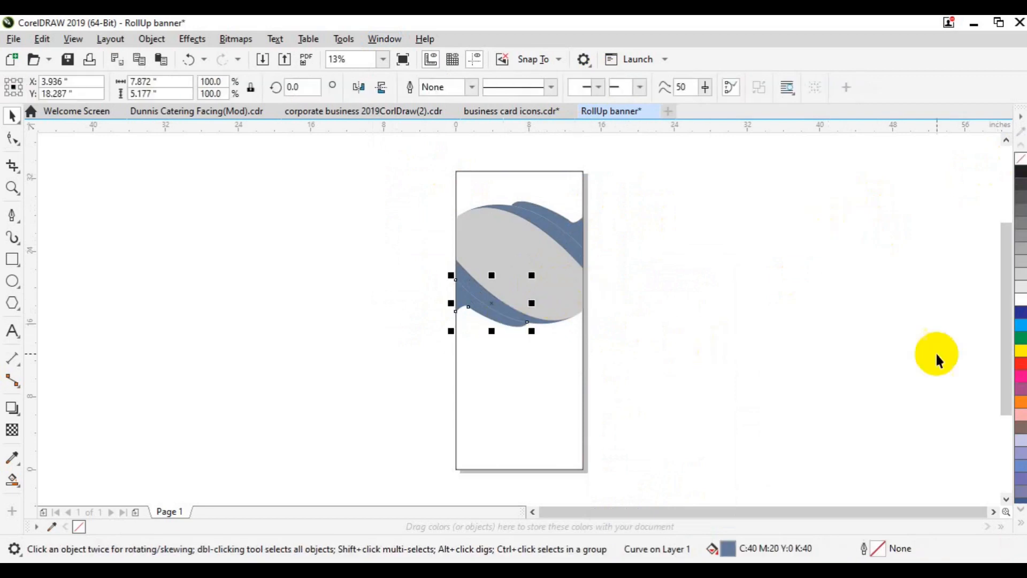
pyautogui.click(1022, 338)
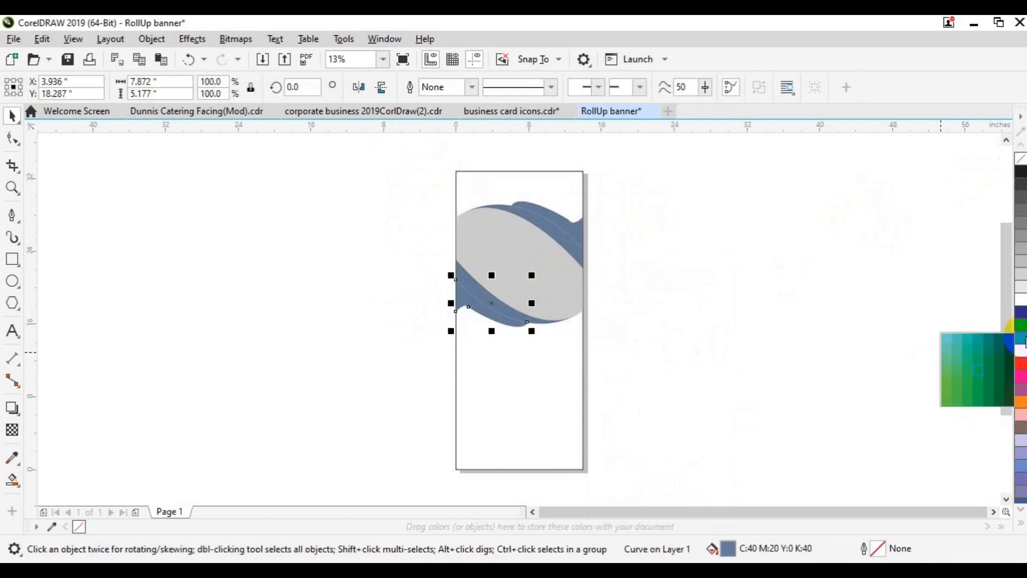
pyautogui.click(999, 370)
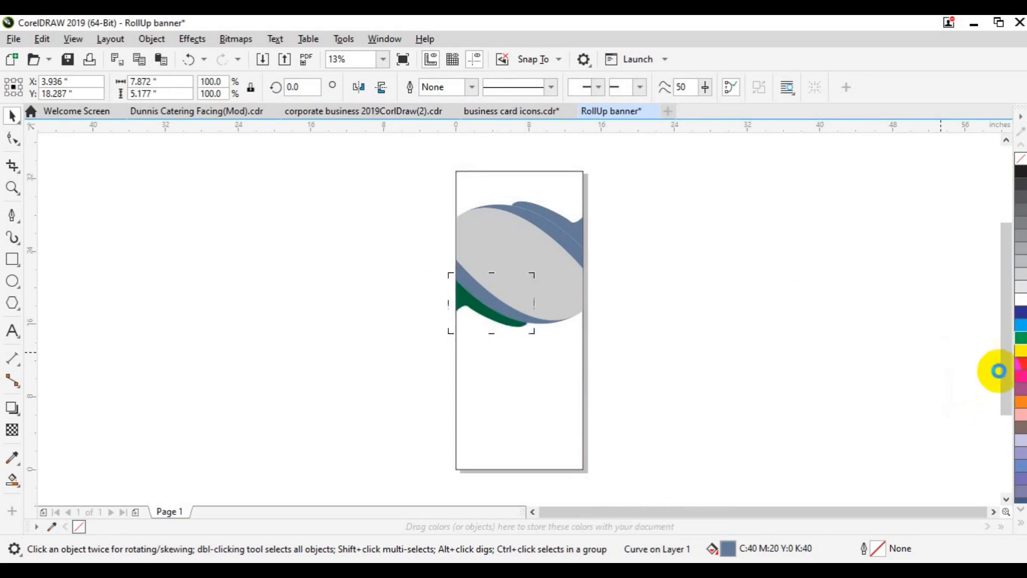
pyautogui.click(549, 325)
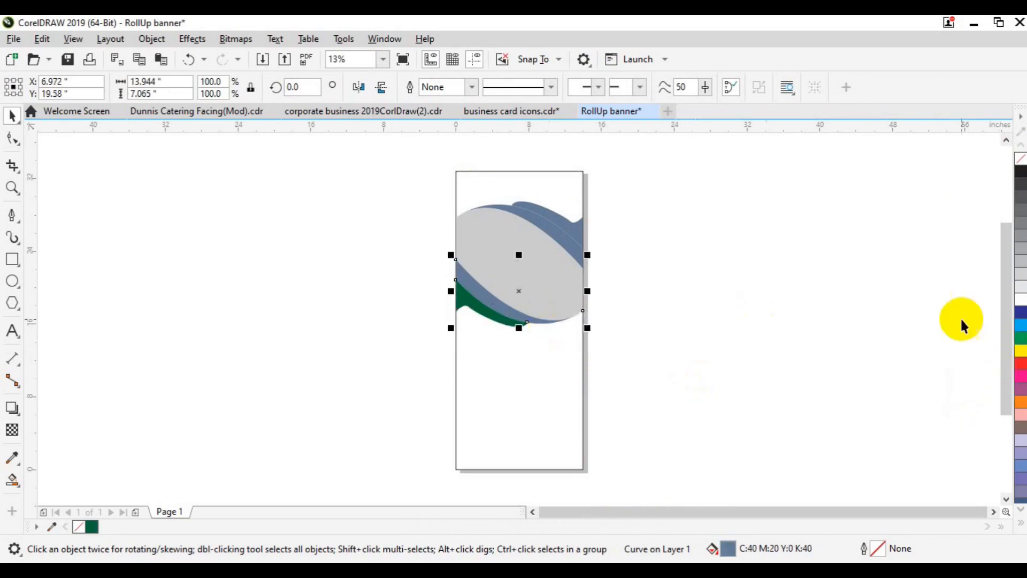
pyautogui.click(1019, 341)
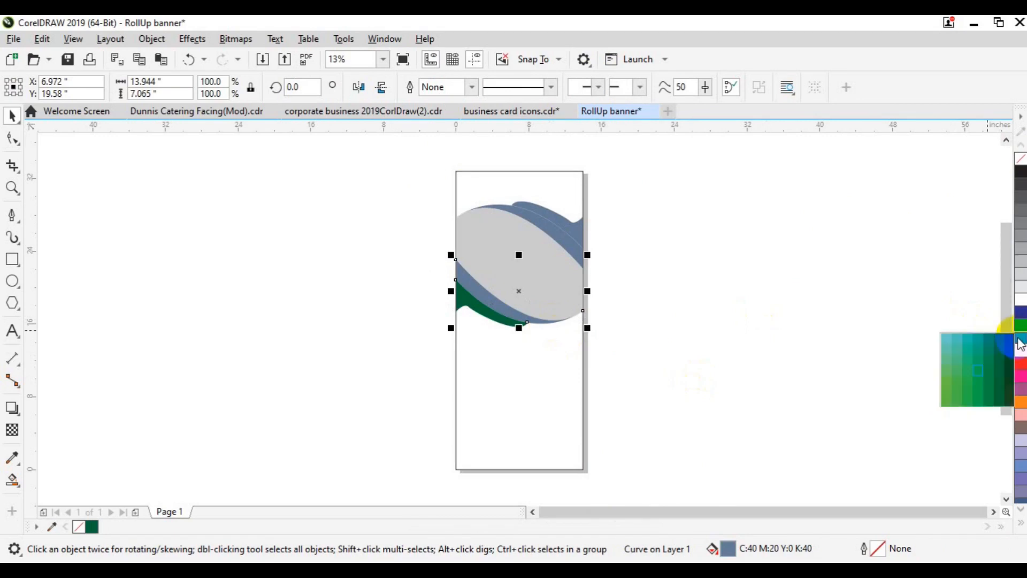
pyautogui.click(945, 383)
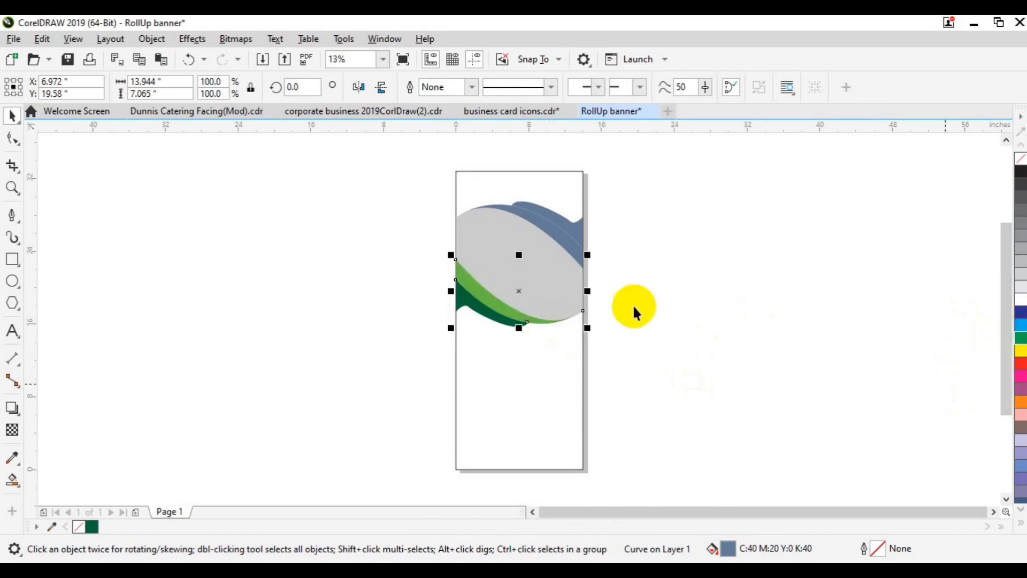
# - Fill the upper wave bands dark and light green, then save the banner
pyautogui.click(551, 233)
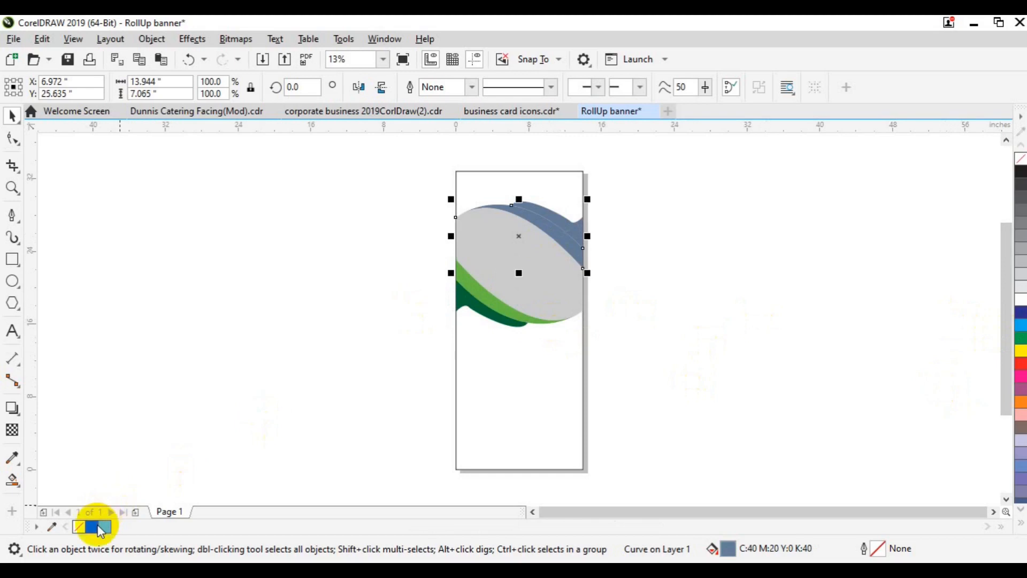
pyautogui.click(95, 527)
pyautogui.click(629, 215)
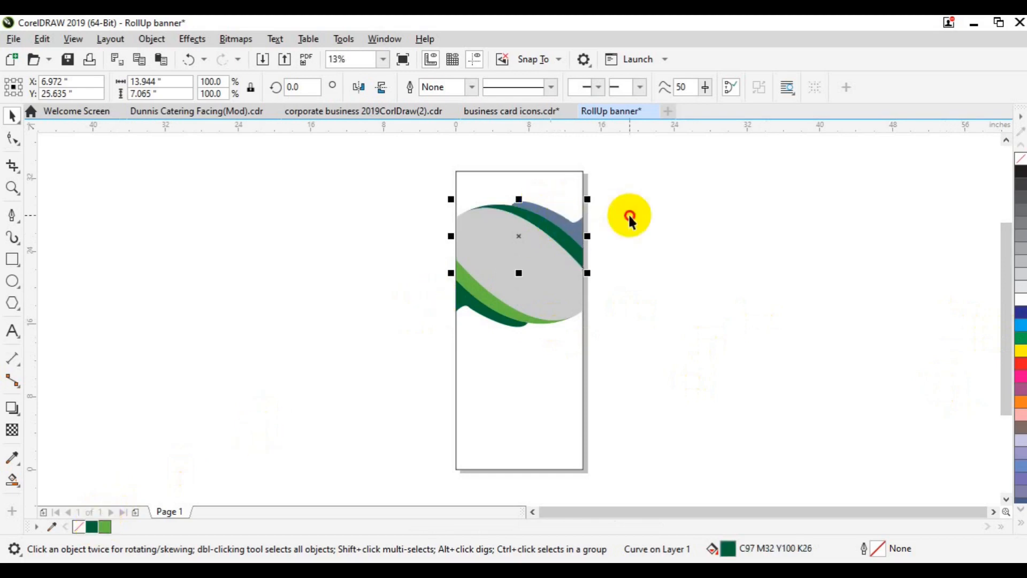
pyautogui.click(577, 233)
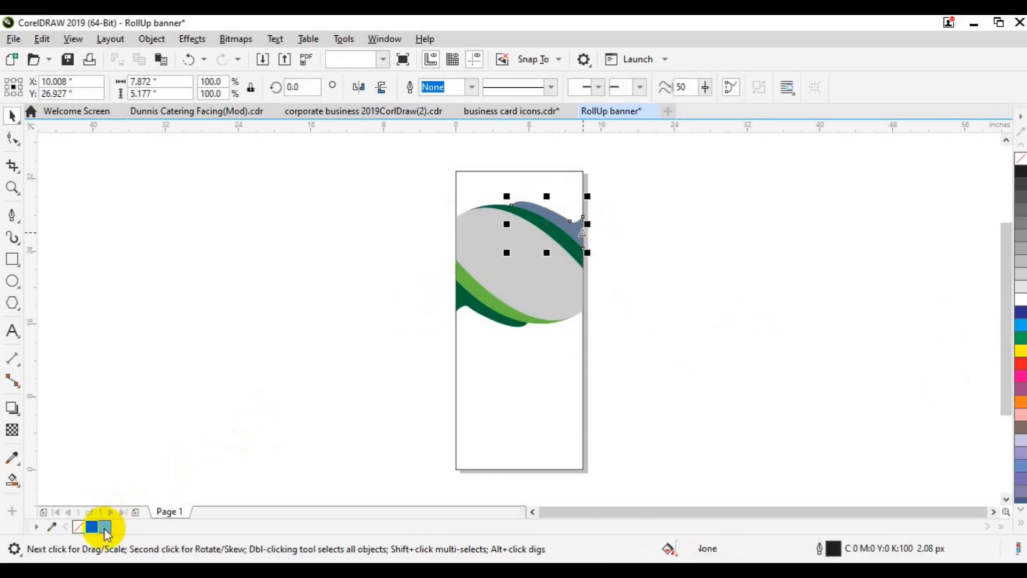
pyautogui.click(105, 527)
pyautogui.click(254, 351)
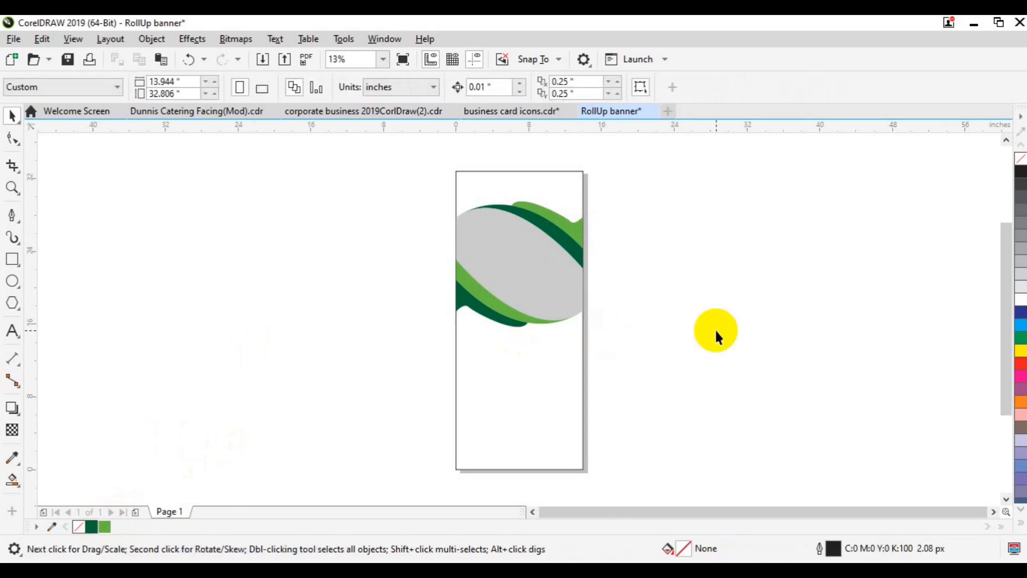
pyautogui.hotkey('ctrl', 's')
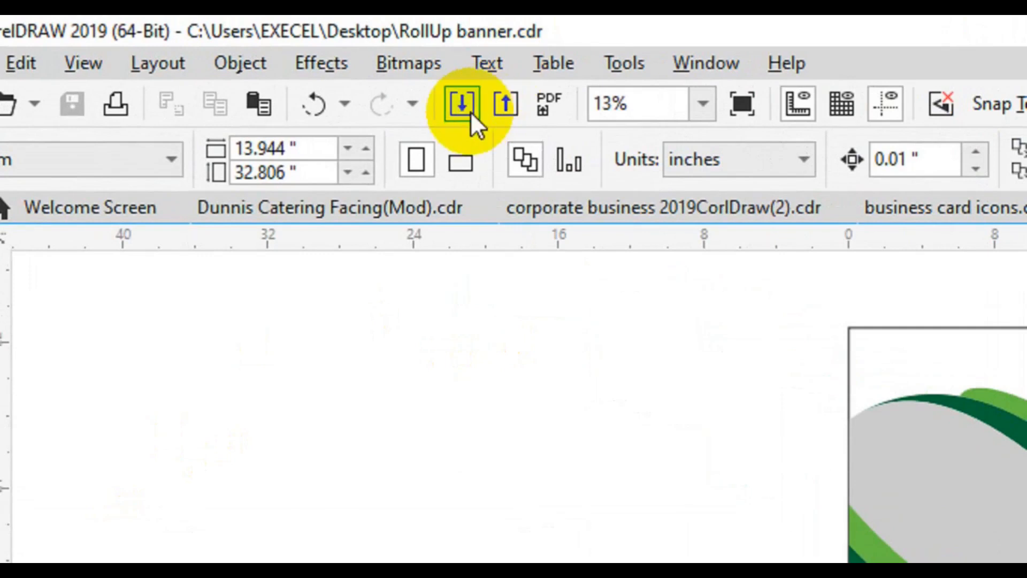
# - Import the city-wallpaper-7 photo from the freepik stock photo folder
pyautogui.click(463, 106)
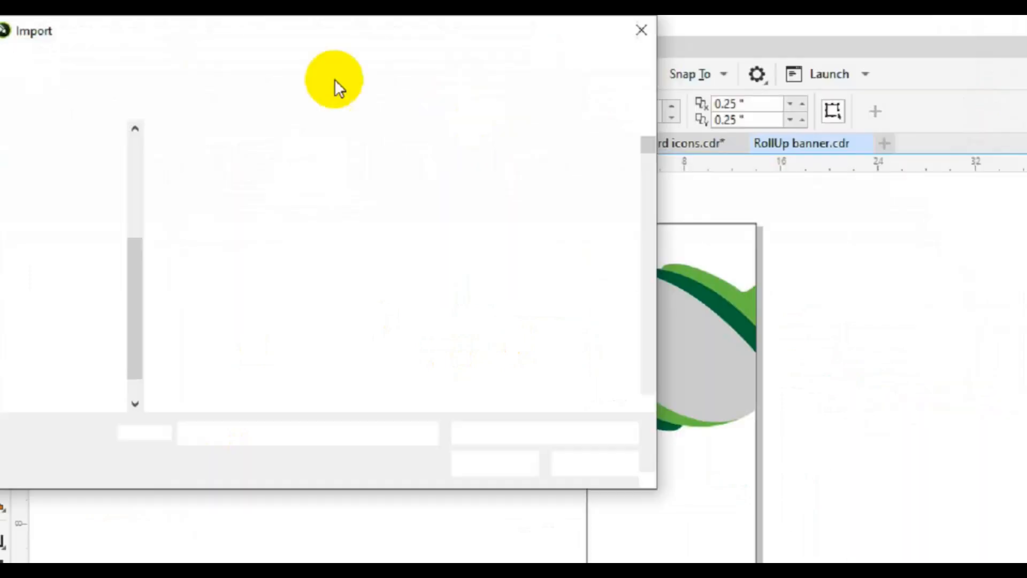
pyautogui.scroll(-10, 506, 281)
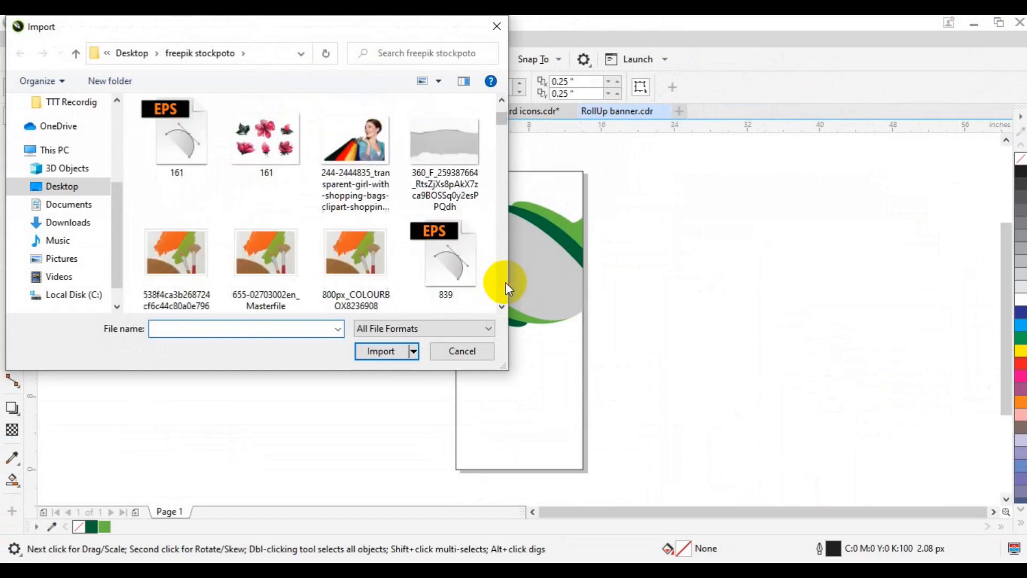
pyautogui.scroll(-10, 506, 281)
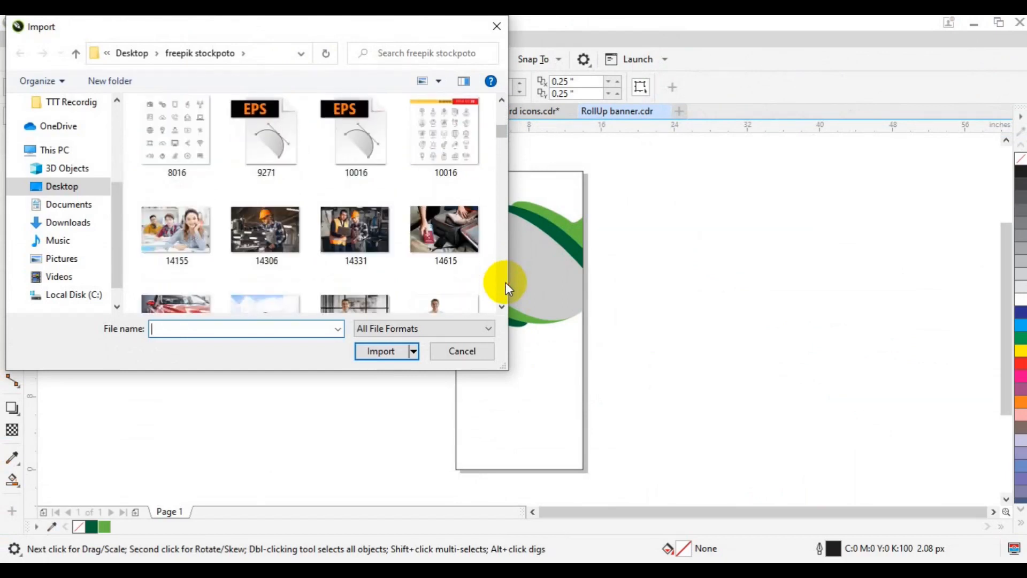
pyautogui.scroll(-10, 505, 282)
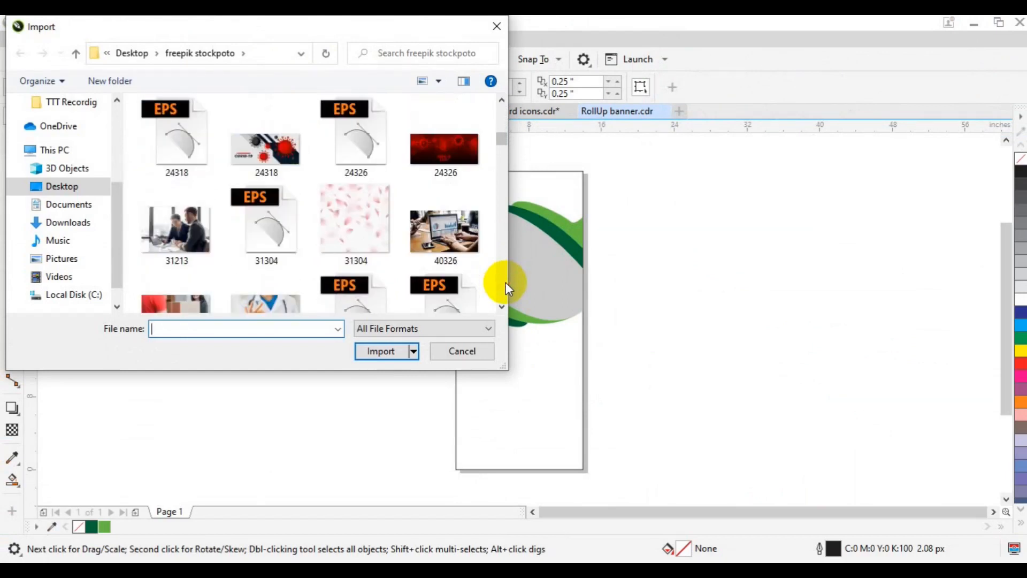
pyautogui.scroll(-10, 505, 281)
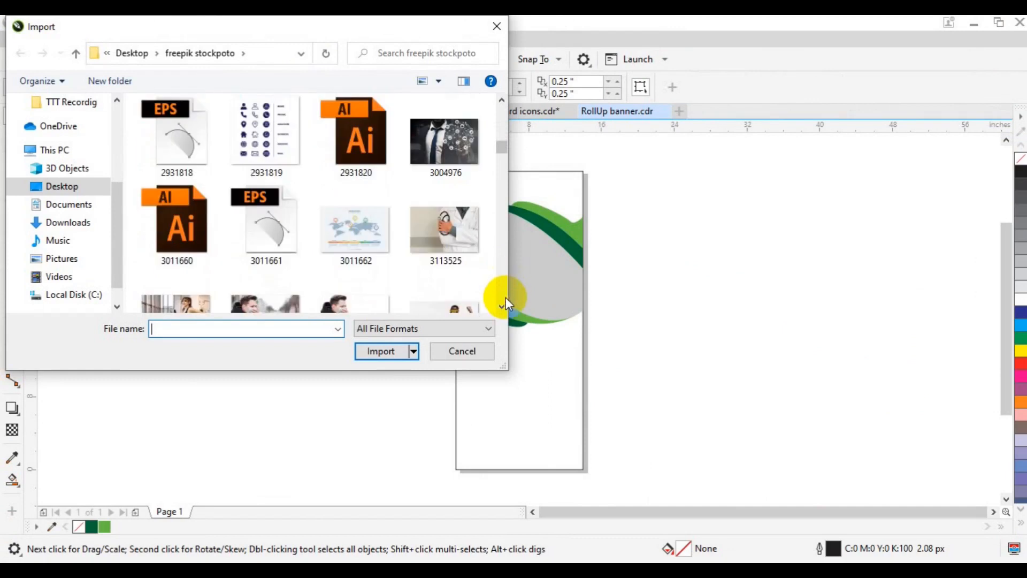
pyautogui.scroll(-10, 506, 298)
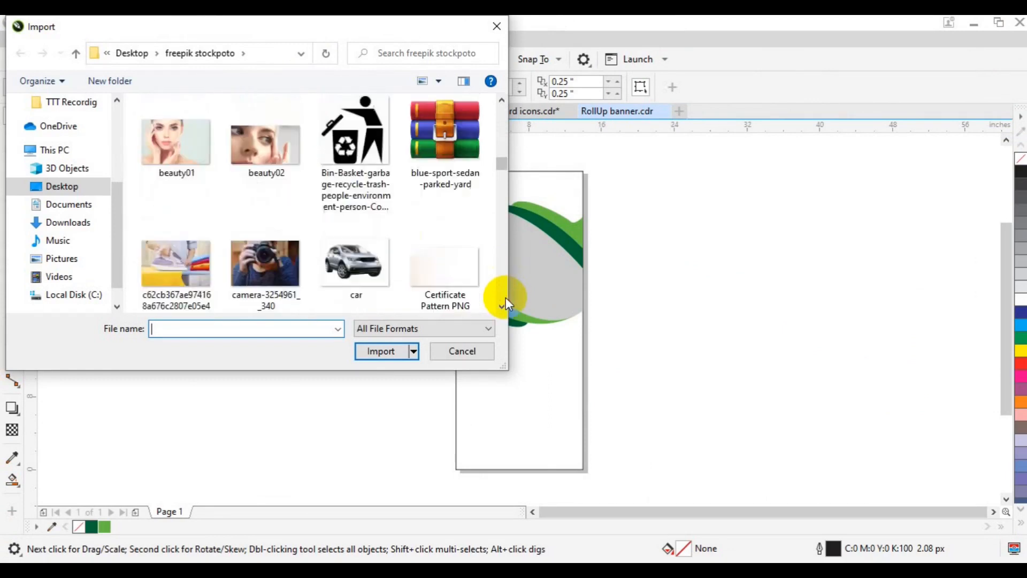
pyautogui.scroll(-5, 506, 297)
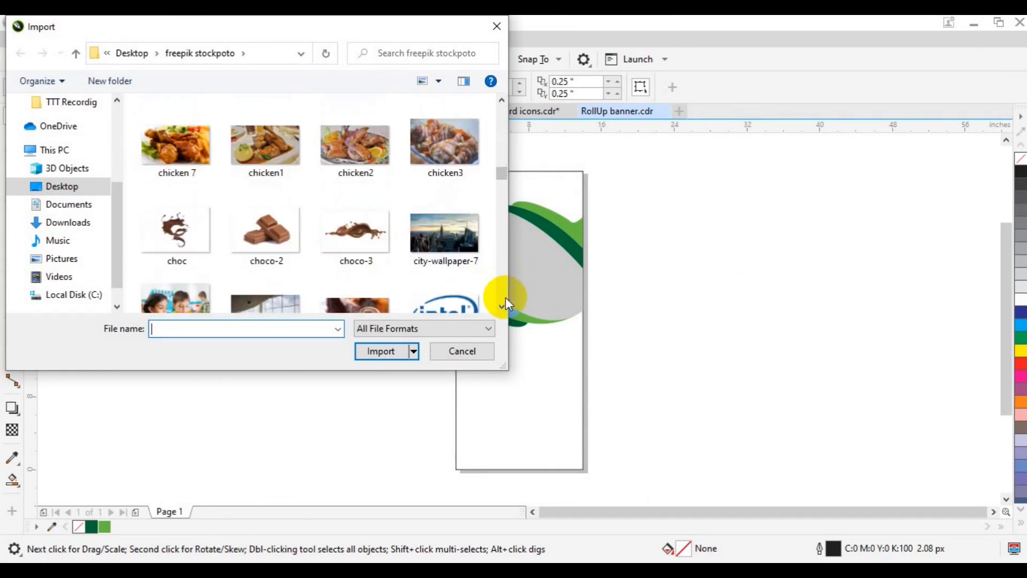
pyautogui.click(447, 237)
pyautogui.click(391, 351)
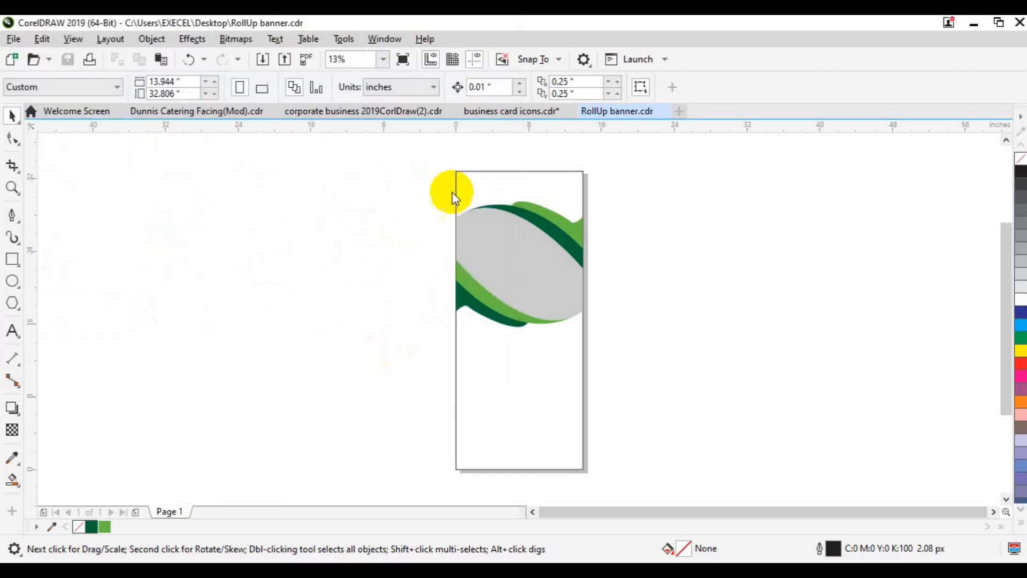
# - Place the city photo over the waves and PowerClip it inside the grey lens shape
pyautogui.moveTo(452, 192); pyautogui.dragTo(658, 329)
pyautogui.moveTo(534, 246); pyautogui.dragTo(583, 267)
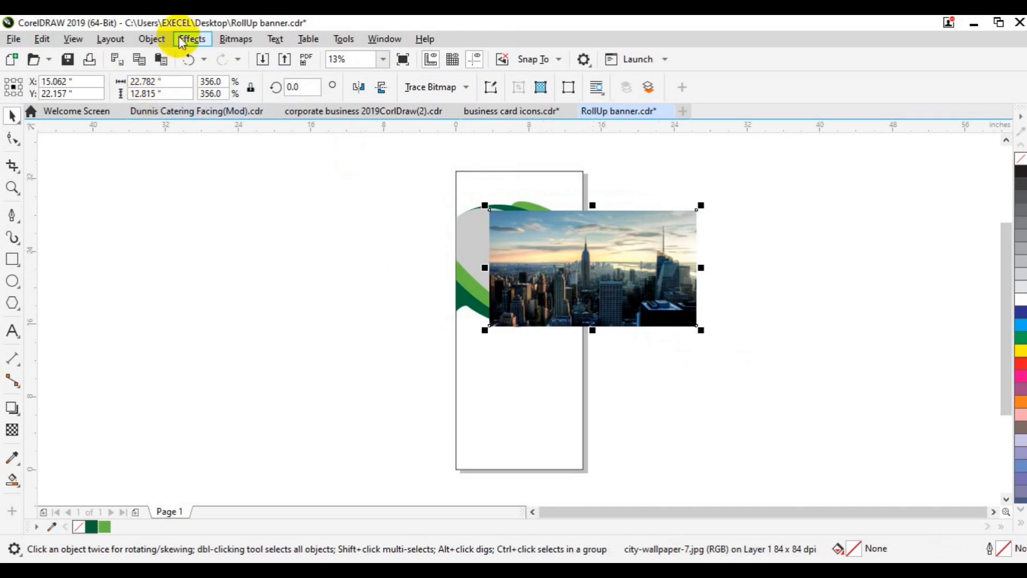
pyautogui.click(155, 40)
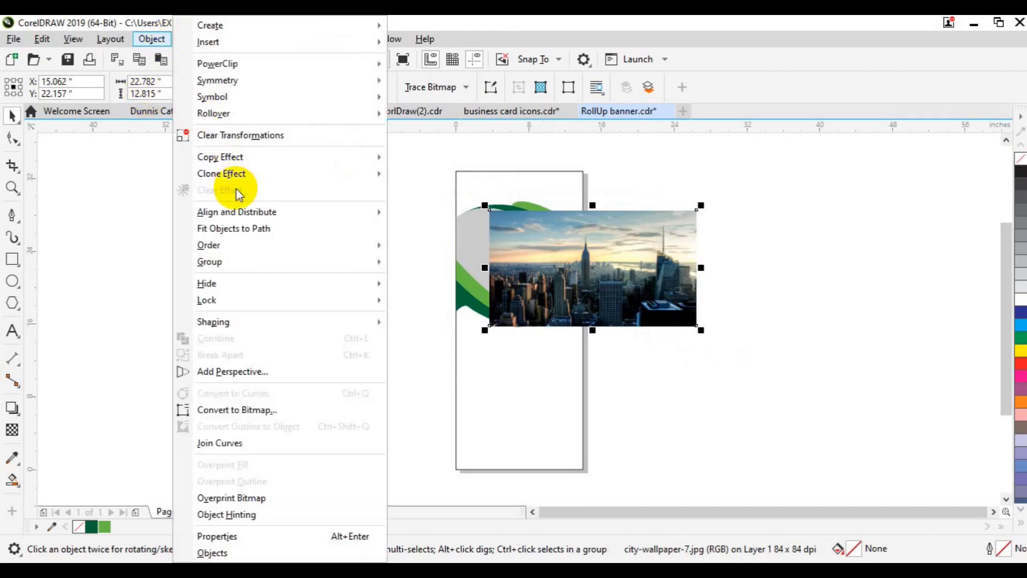
pyautogui.moveTo(287, 59)
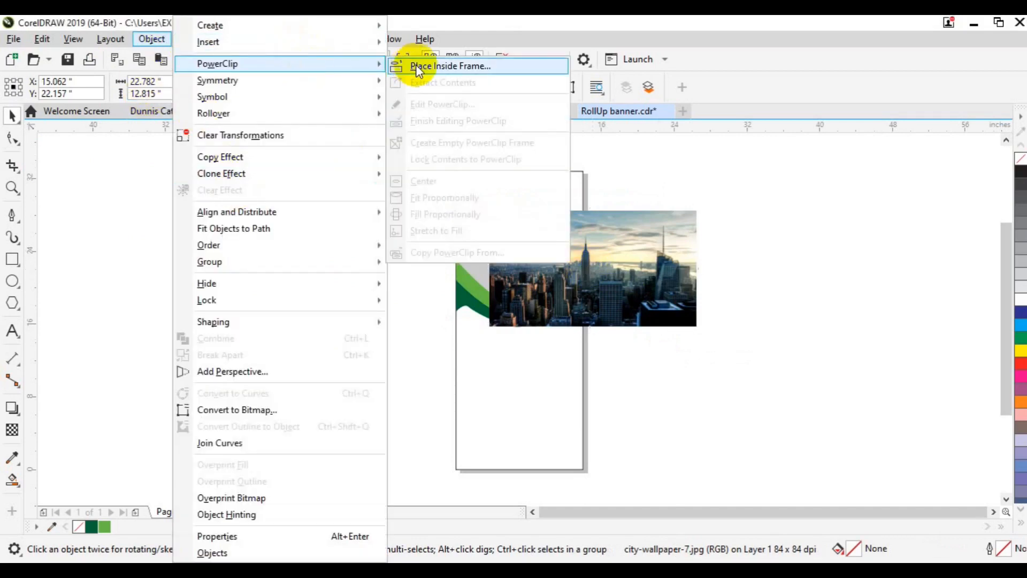
pyautogui.click(412, 64)
pyautogui.click(467, 245)
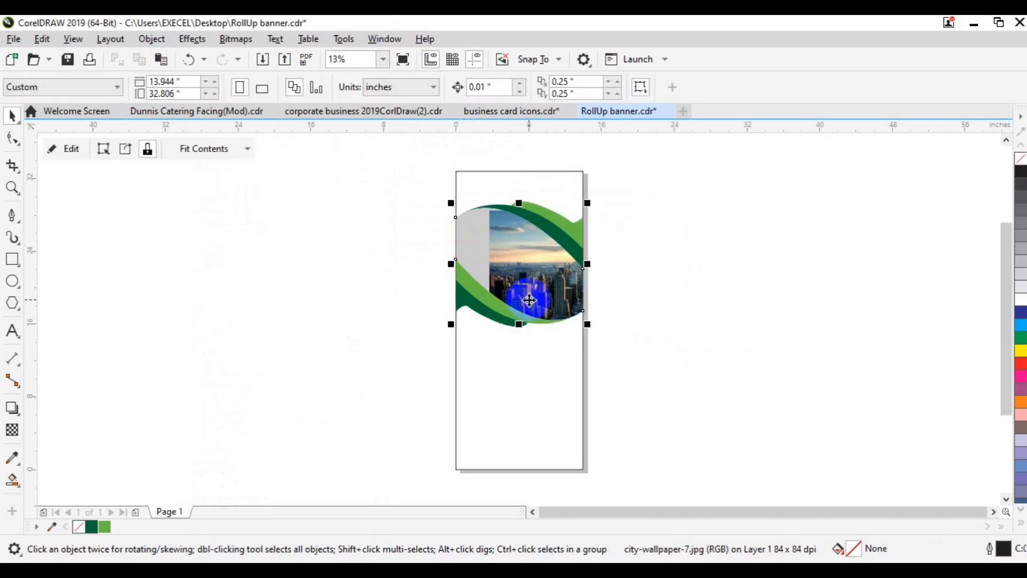
# - Reposition the city photo inside its PowerClip frame to X 6.971 inches and finish editing
pyautogui.click(72, 149)
pyautogui.click(554, 278)
pyautogui.moveTo(557, 277); pyautogui.dragTo(474, 269)
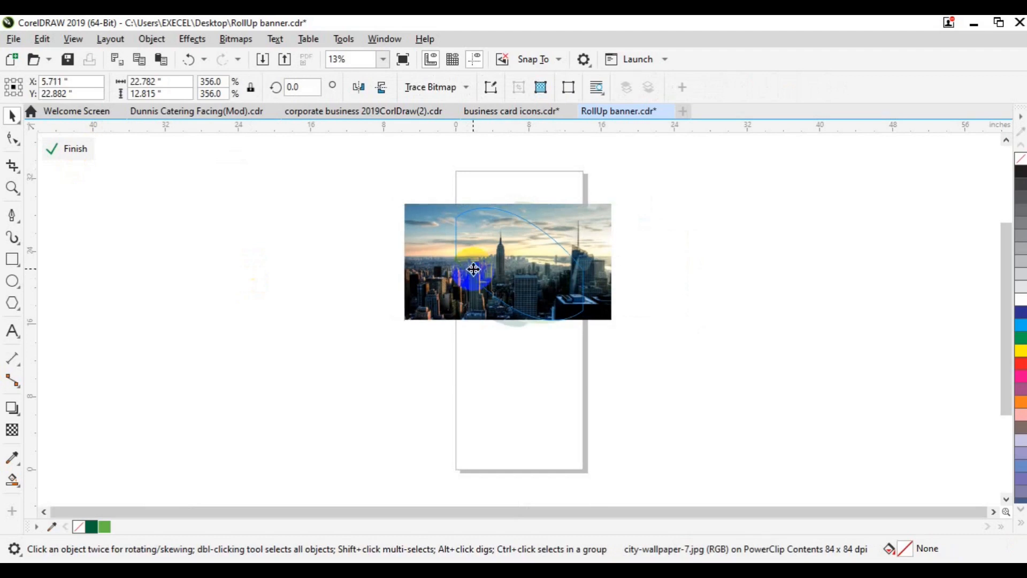
pyautogui.press('Right')
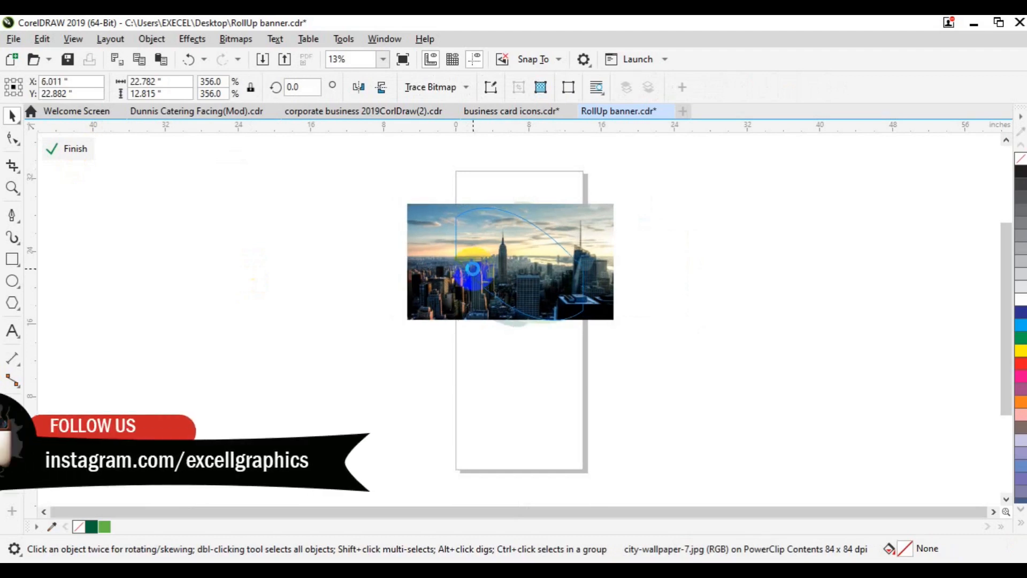
pyautogui.press('Right')
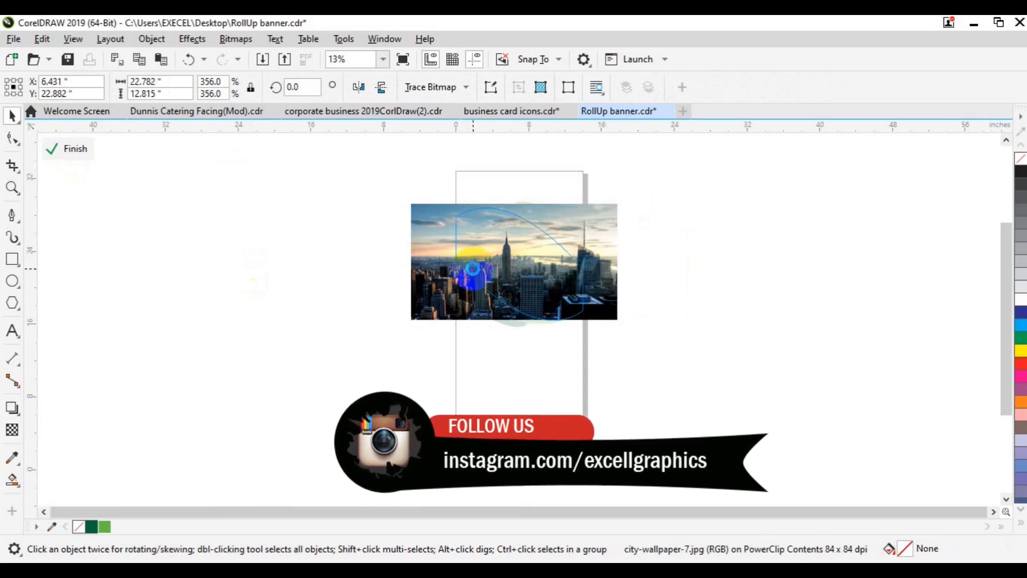
pyautogui.press('Right')
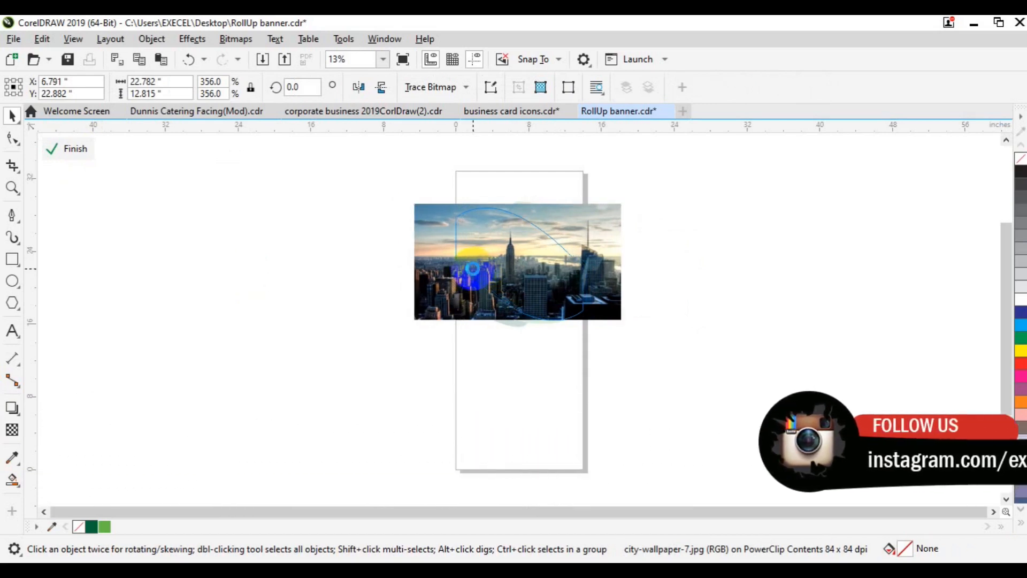
pyautogui.press('Right')
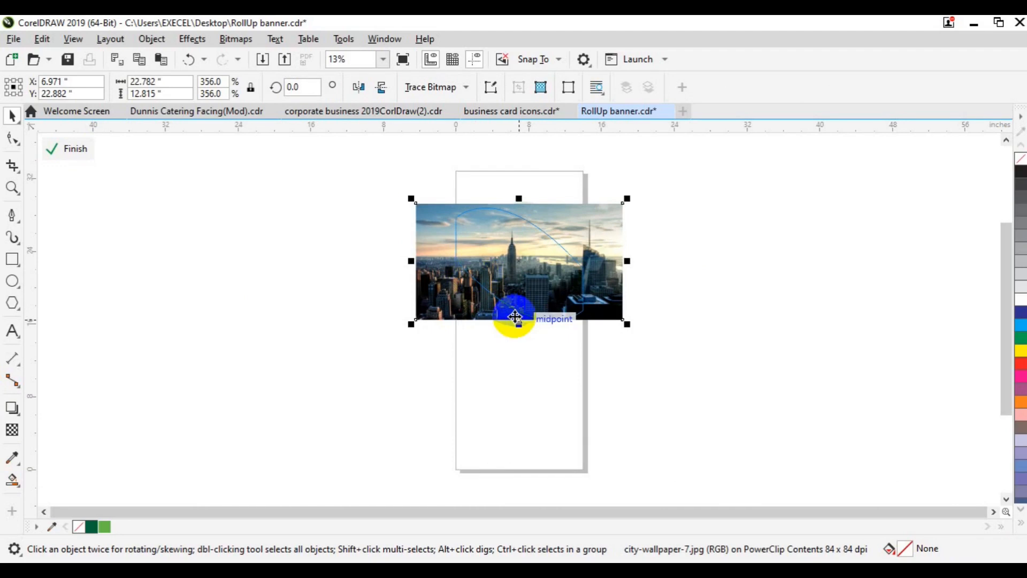
pyautogui.press('Down')
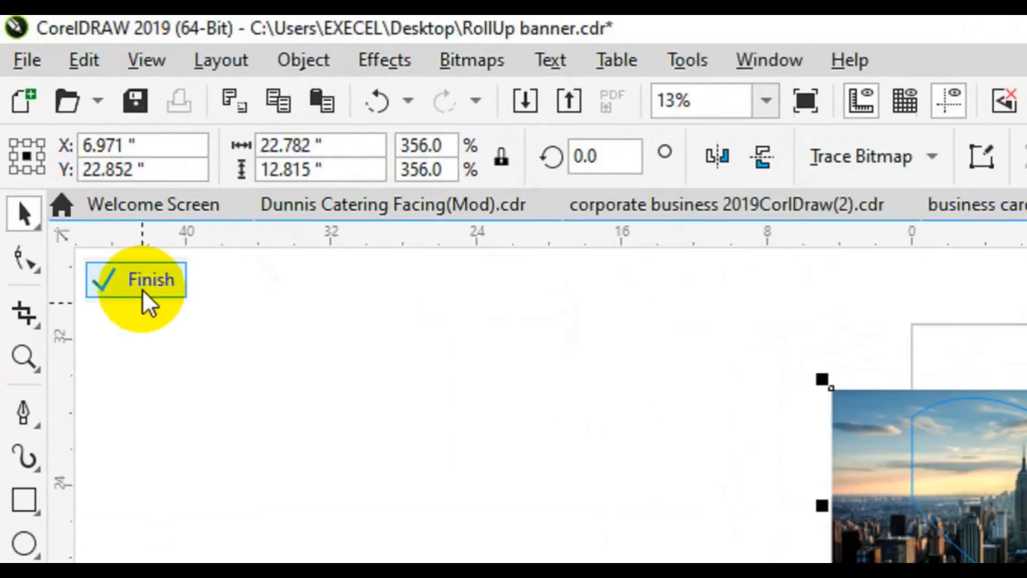
pyautogui.click(71, 152)
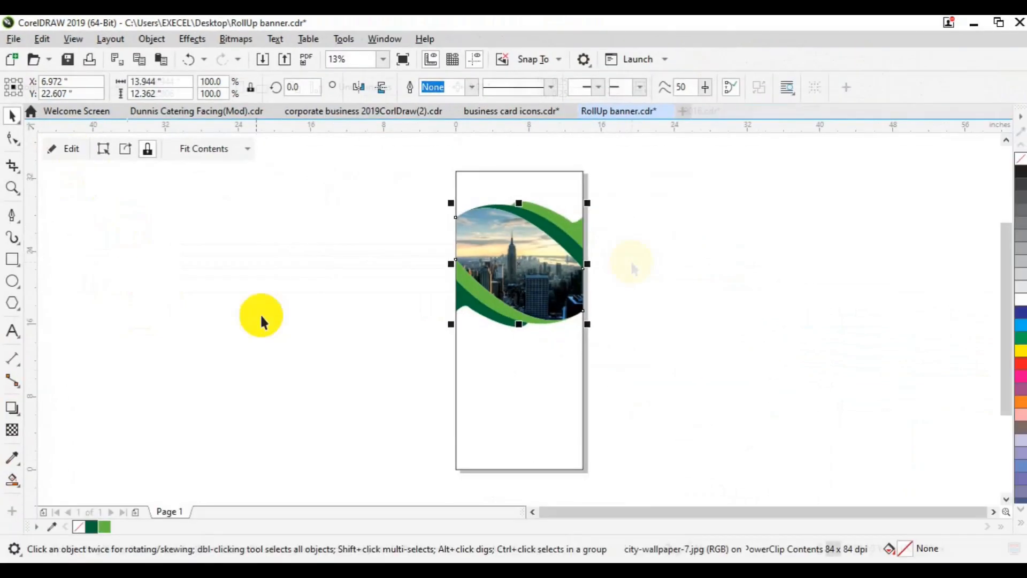
# - Start a text line left of the banner and type 'WE ARE'
pyautogui.press('F8')
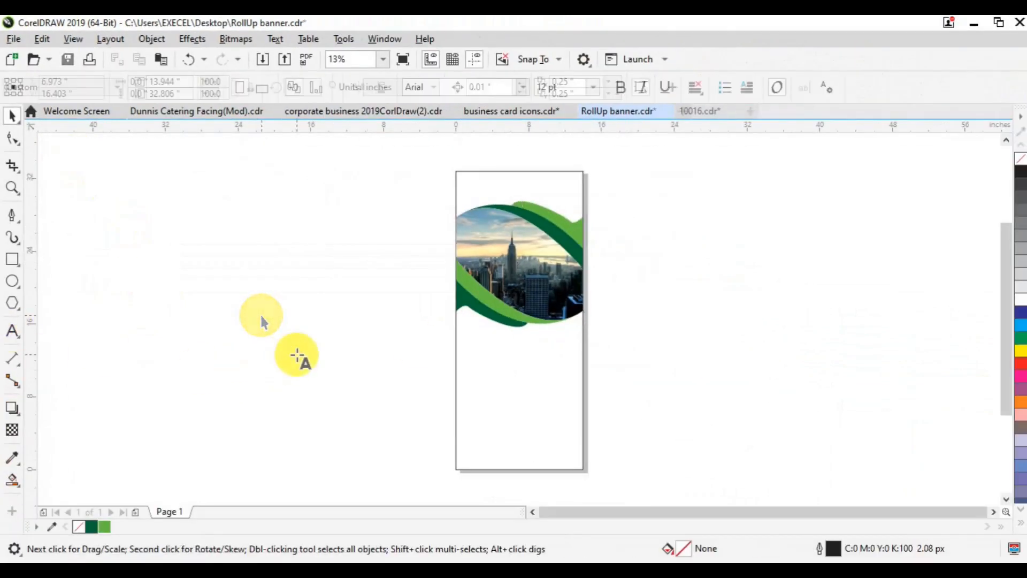
pyautogui.click(296, 355)
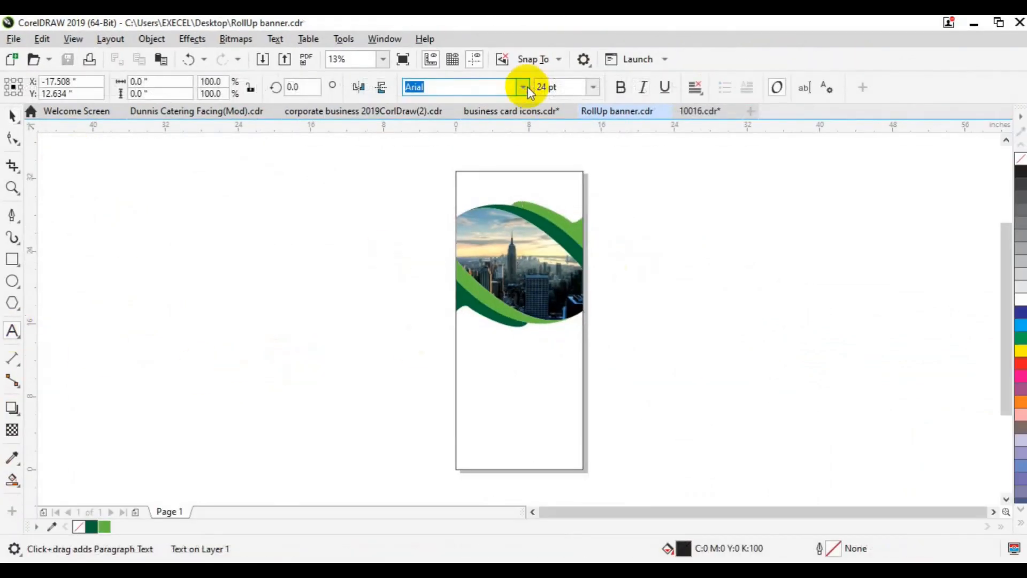
pyautogui.click(524, 87)
pyautogui.click(12, 330)
pyautogui.click(253, 306)
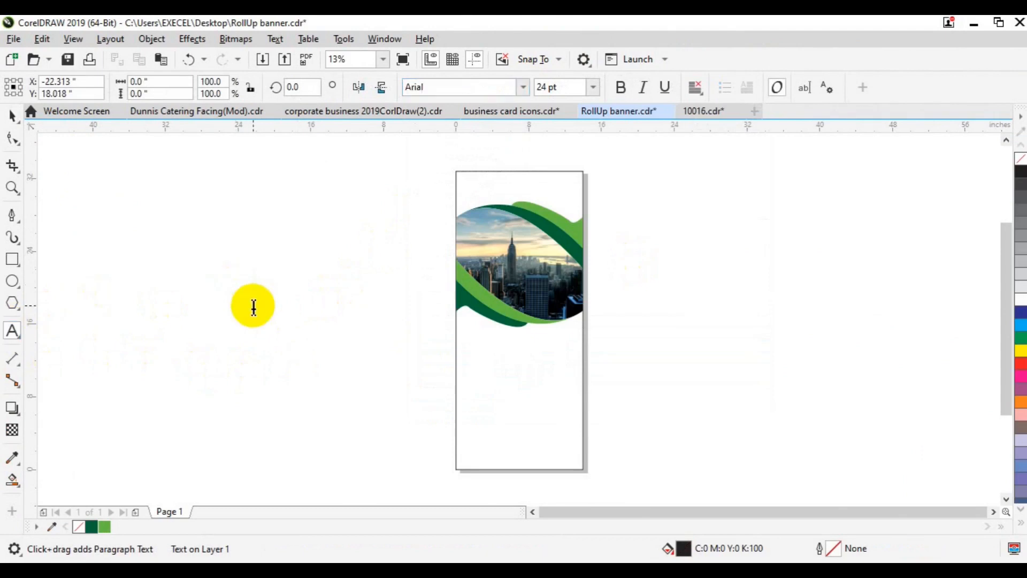
pyautogui.write('WE ARE')
# - Set WE ARE in Roboto Regular at 120 pt
pyautogui.click(593, 88)
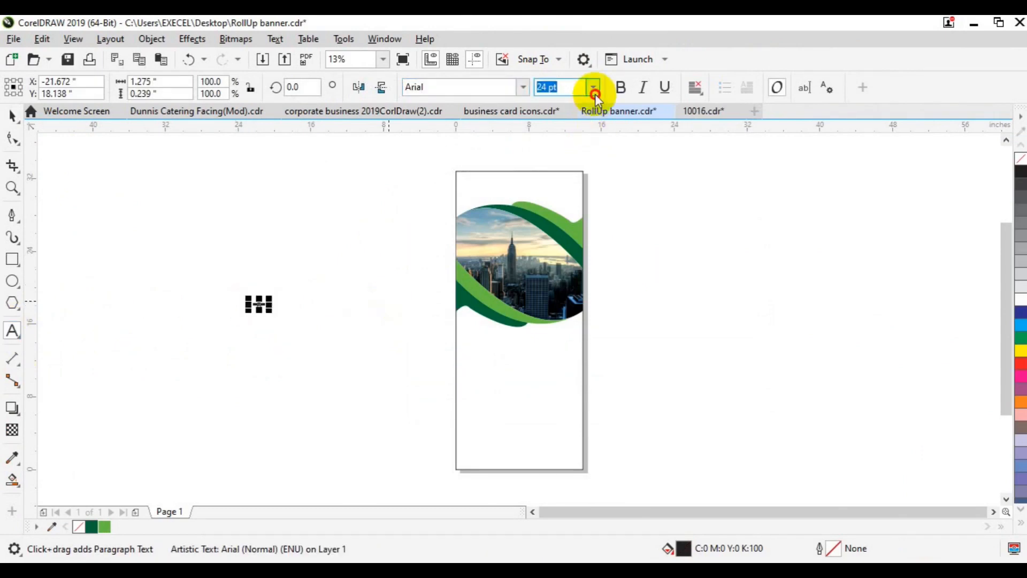
pyautogui.click(567, 319)
pyautogui.click(526, 87)
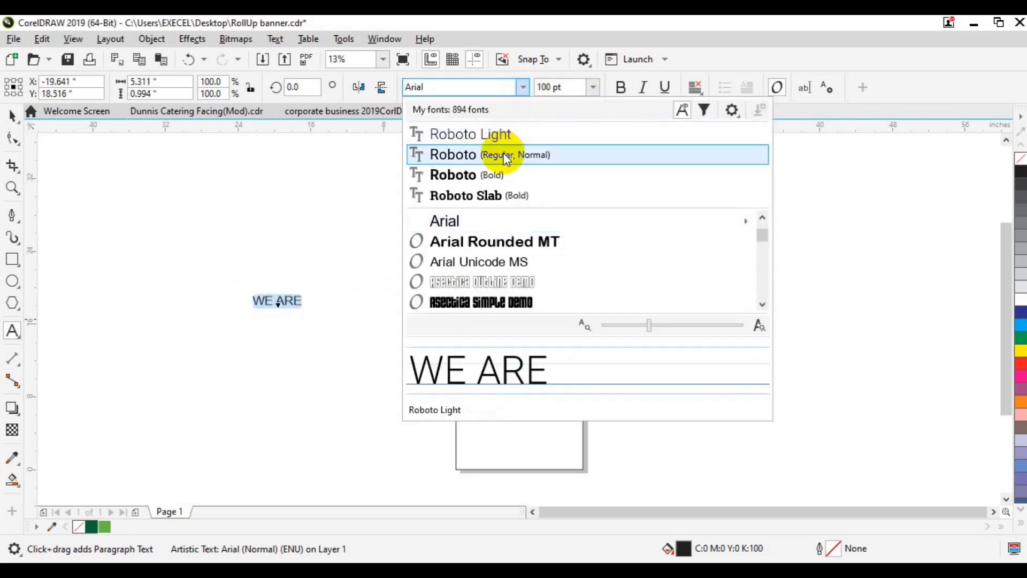
pyautogui.click(502, 154)
pyautogui.click(547, 88)
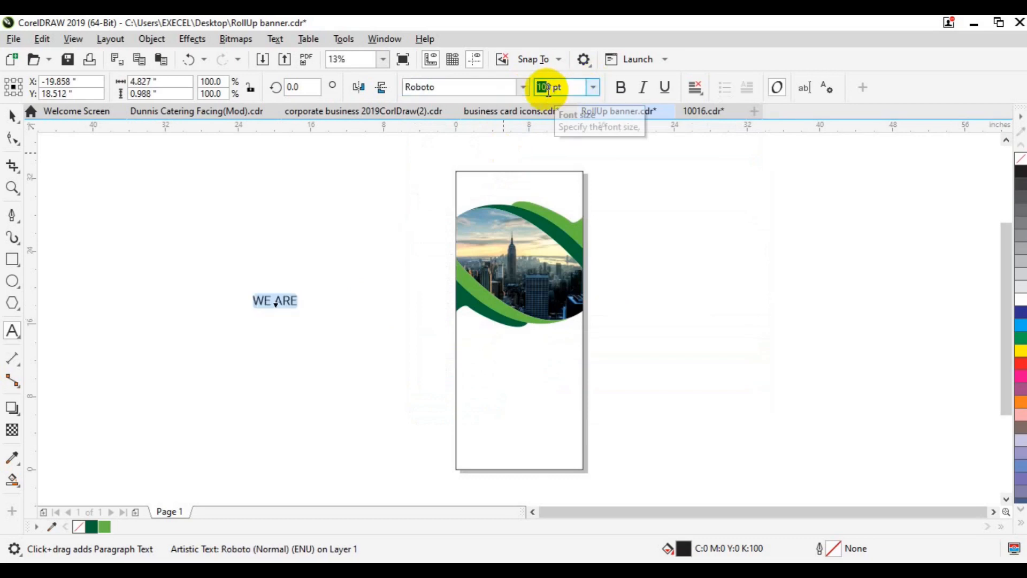
pyautogui.press('Return')
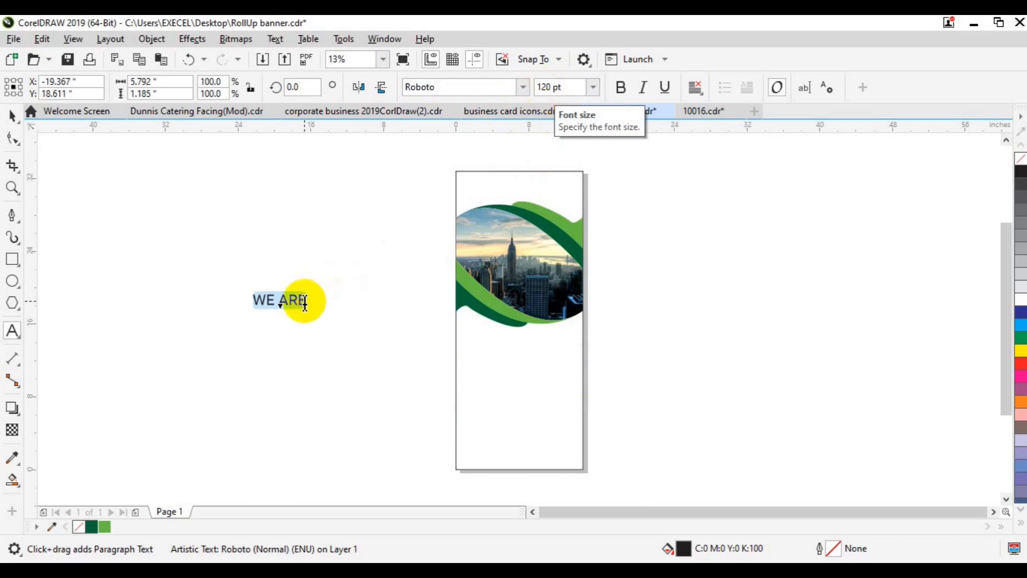
# - Add a new line below WE ARE and centre-align all three headline lines
pyautogui.click(305, 303)
pyautogui.press('Return')
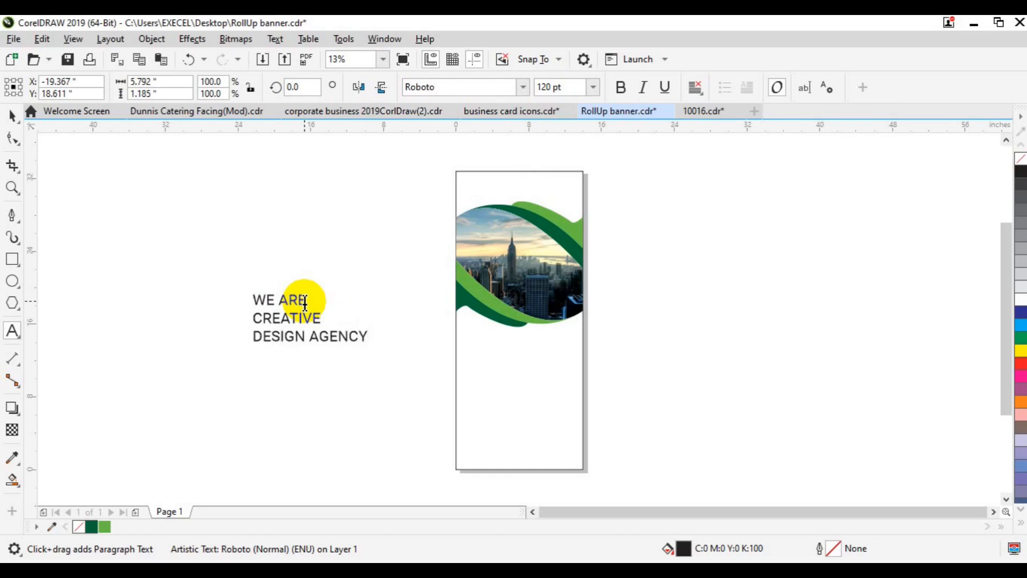
pyautogui.hotkey('ctrl', 'a')
pyautogui.click(695, 88)
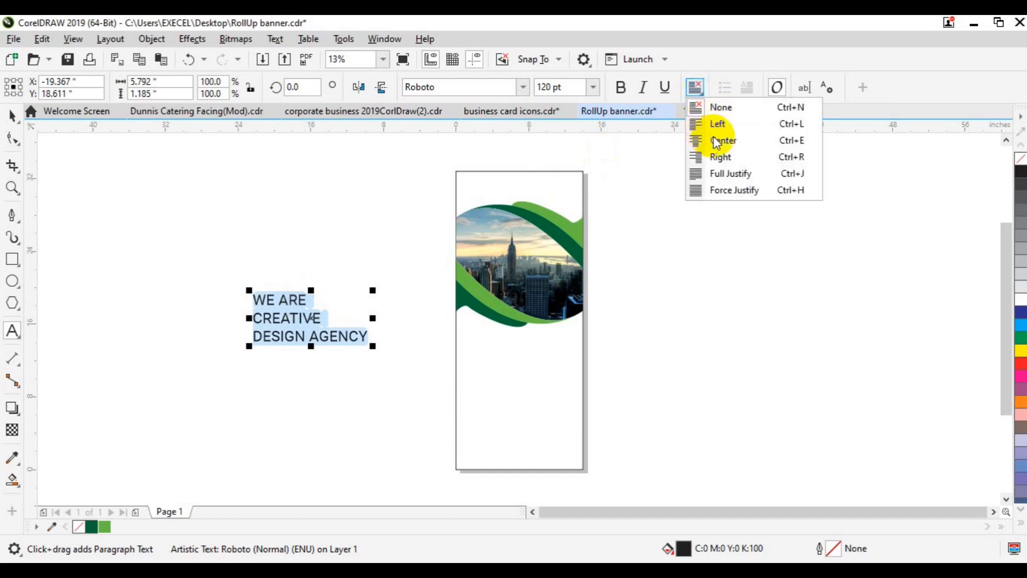
pyautogui.click(723, 141)
# - Enlarge the word CREATIVE to 230 pt
pyautogui.click(279, 320)
pyautogui.hotkey('shift', 'Down')
pyautogui.hotkey('shift', 'Left')
pyautogui.hotkey('shift', 'Left')
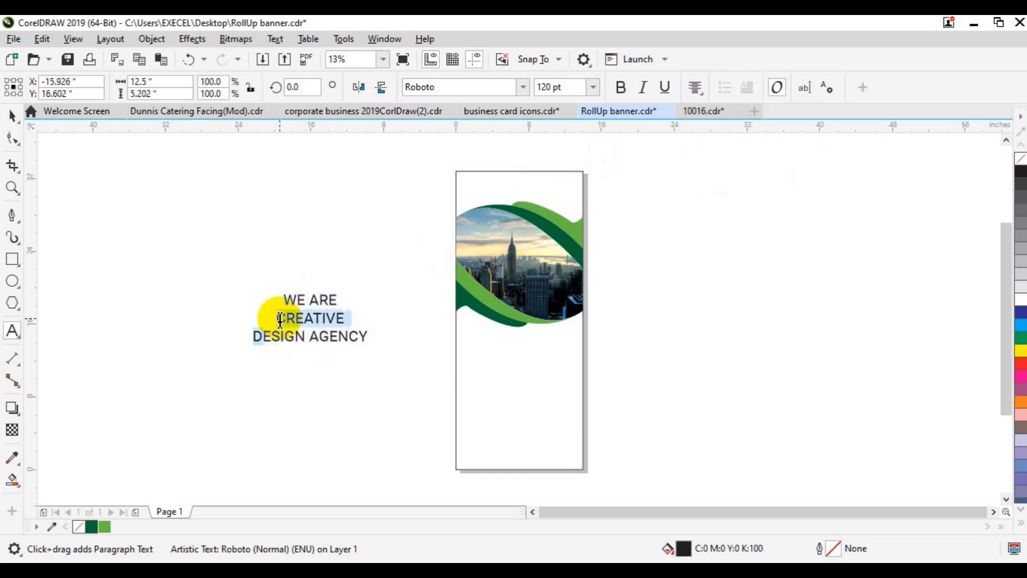
pyautogui.click(557, 87)
pyautogui.write('2')
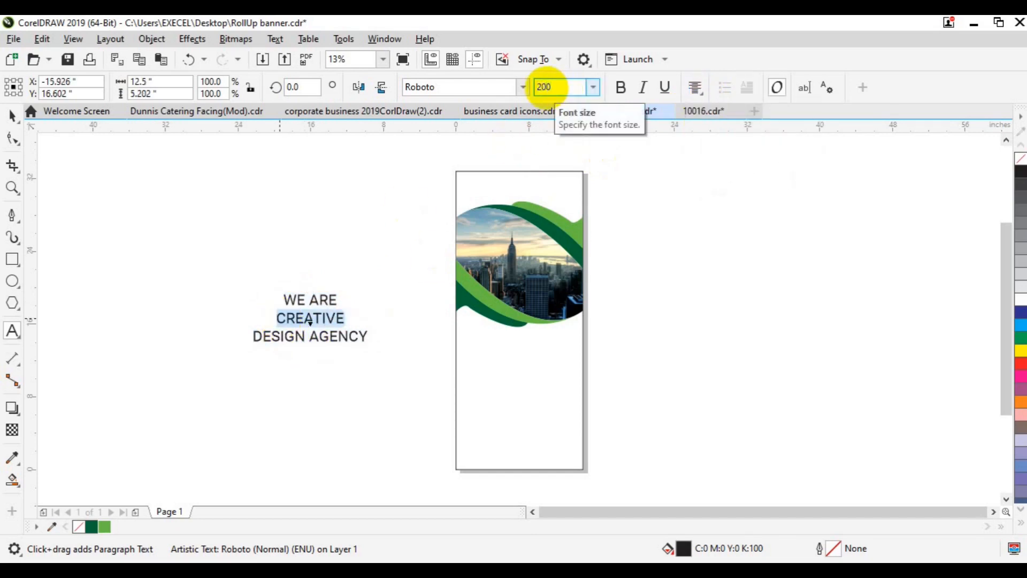
pyautogui.write('00')
pyautogui.press('Return')
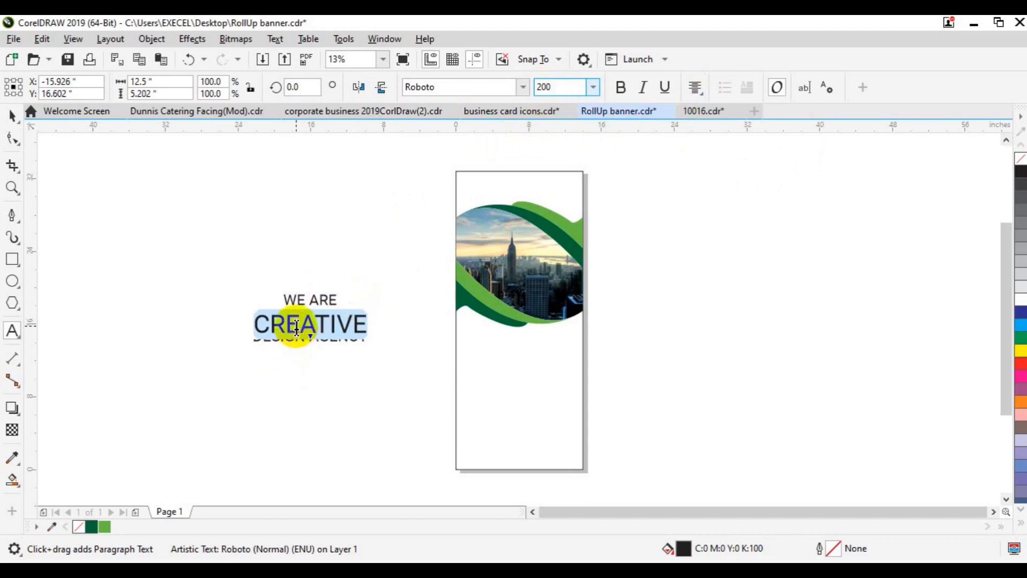
pyautogui.click(258, 325)
pyautogui.doubleClick(261, 328)
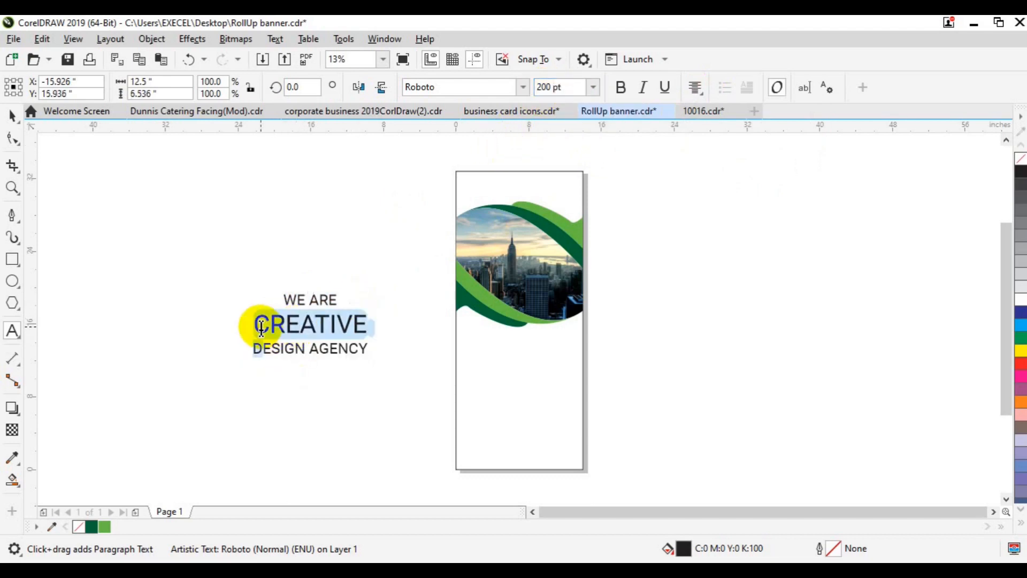
pyautogui.click(548, 88)
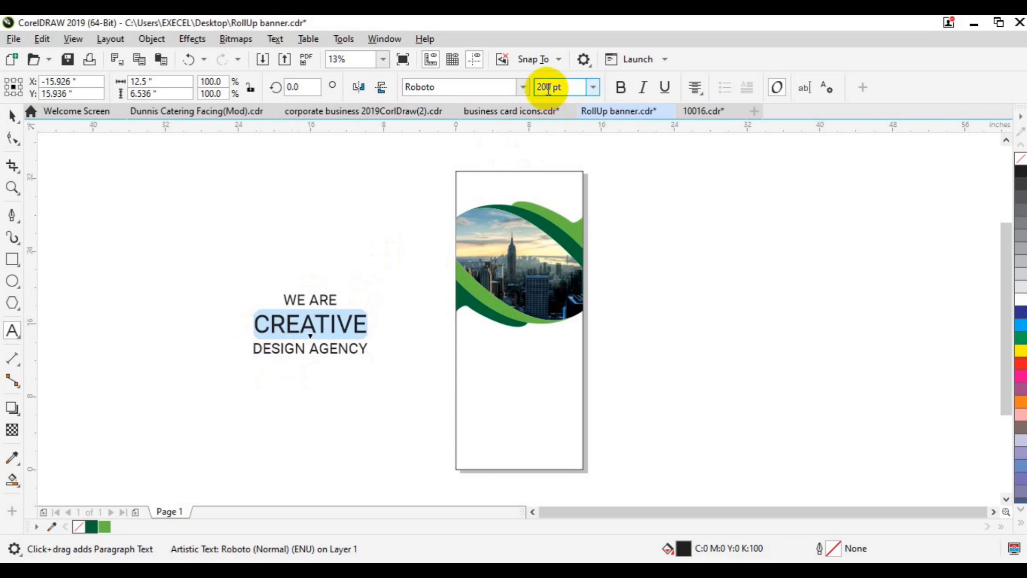
pyautogui.write('230')
pyautogui.press('Return')
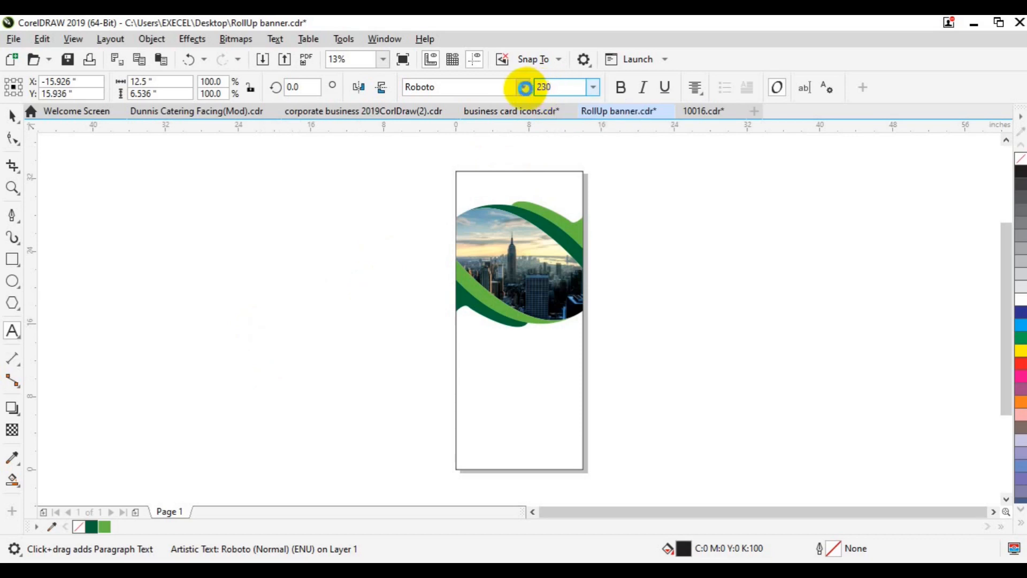
# - Set CREATIVE in Roboto Black and colour it green
pyautogui.click(525, 89)
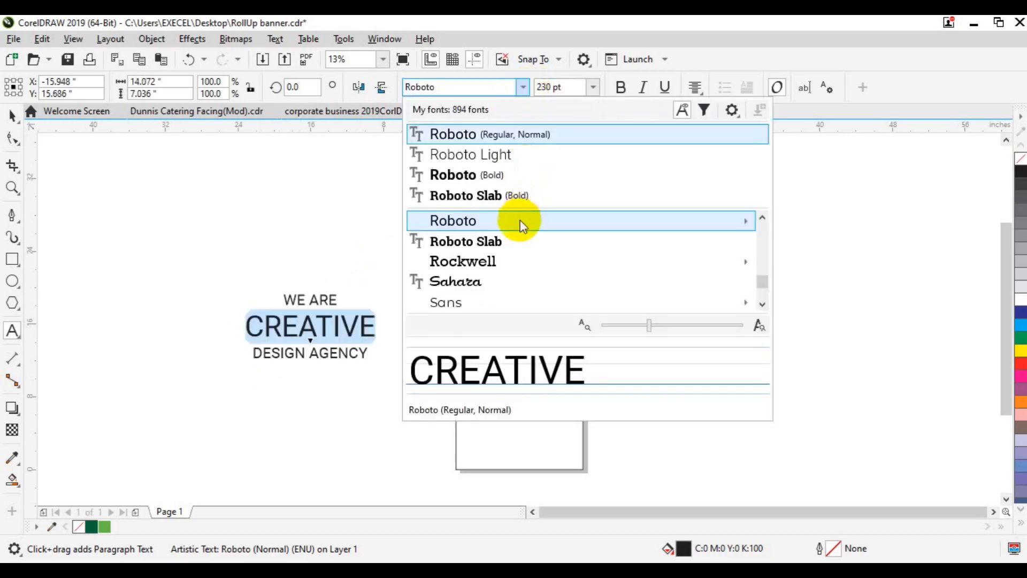
pyautogui.moveTo(512, 222)
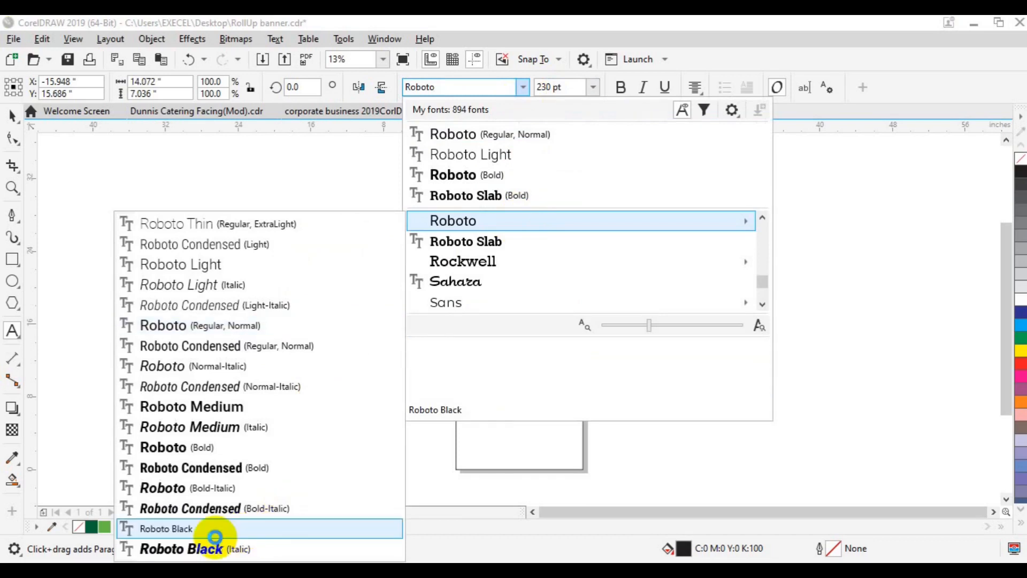
pyautogui.click(211, 529)
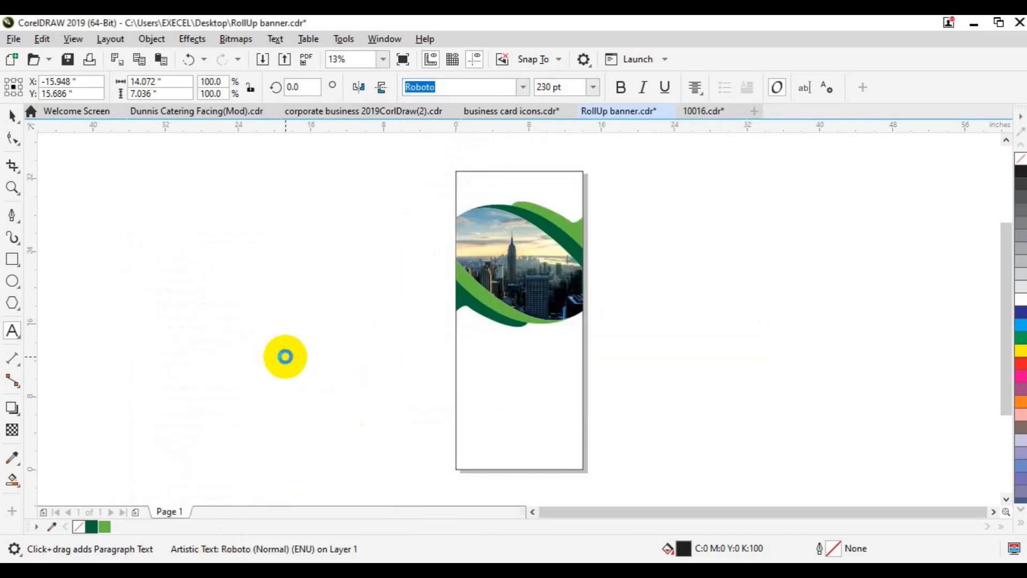
pyautogui.click(104, 528)
# - Make the DESIGN AGENCY line Roboto Bold at 140 pt
pyautogui.click(254, 357)
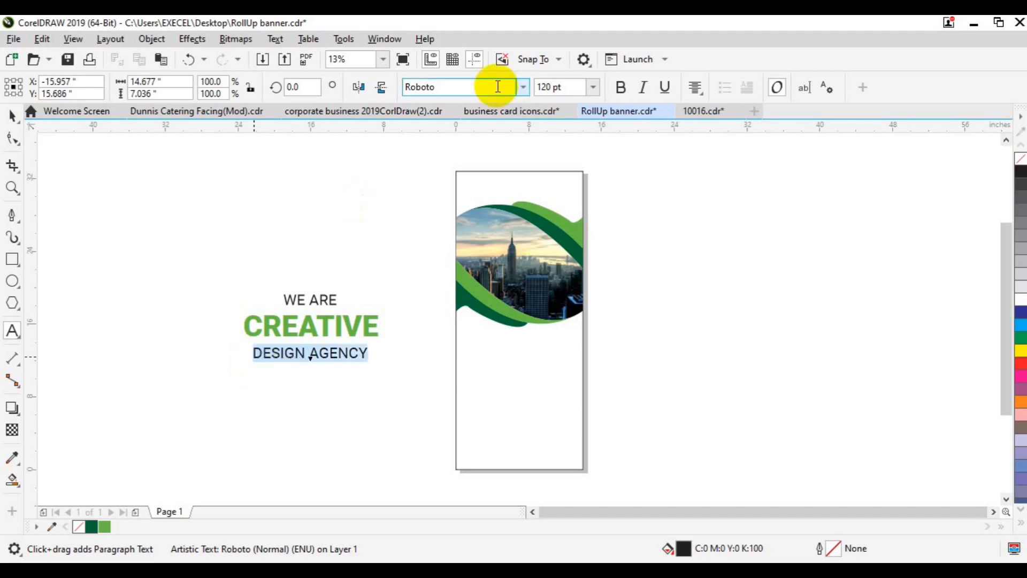
pyautogui.click(522, 88)
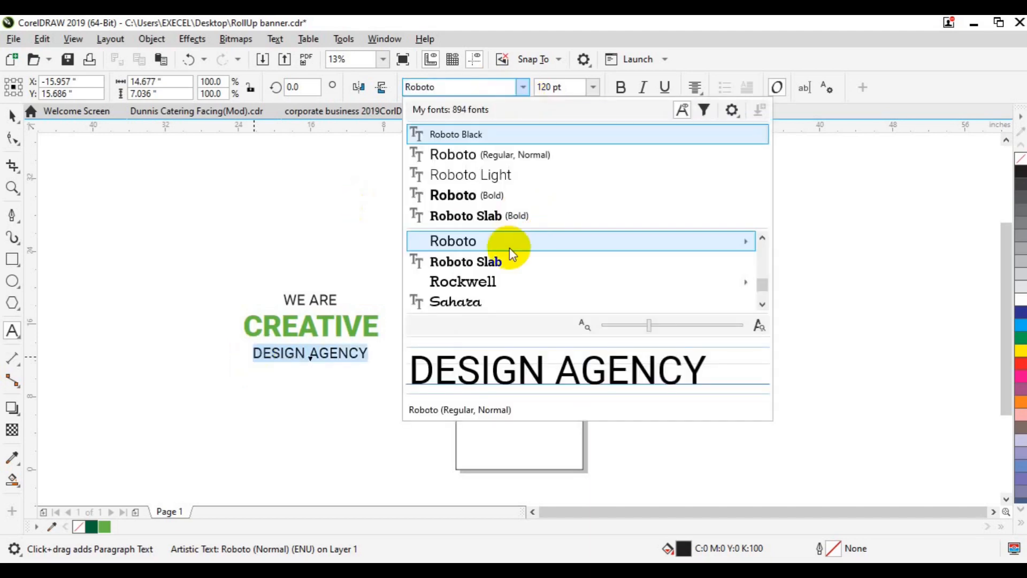
pyautogui.moveTo(509, 244)
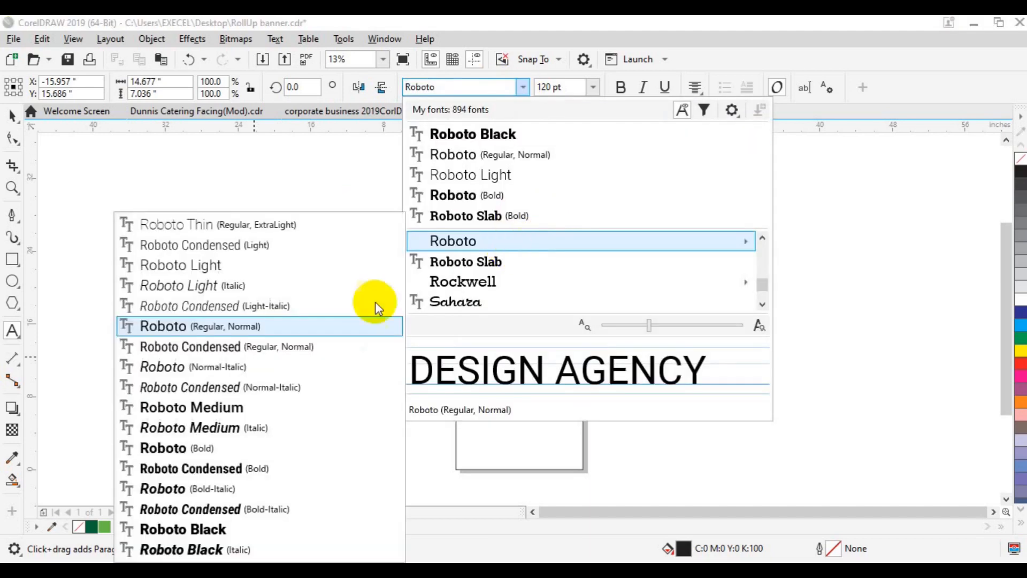
pyautogui.click(229, 450)
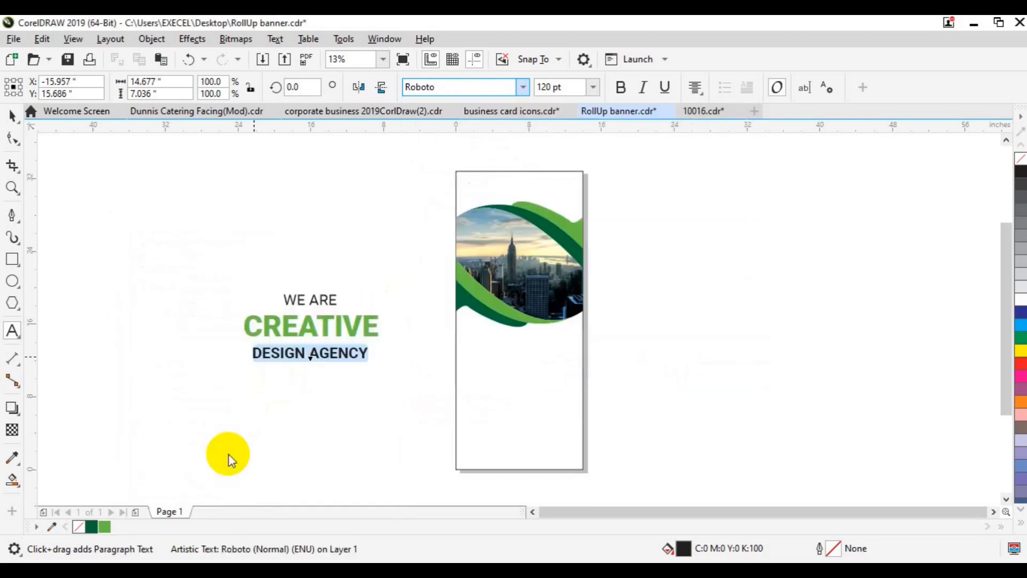
pyautogui.click(544, 89)
pyautogui.write('140')
pyautogui.press('Return')
pyautogui.click(12, 116)
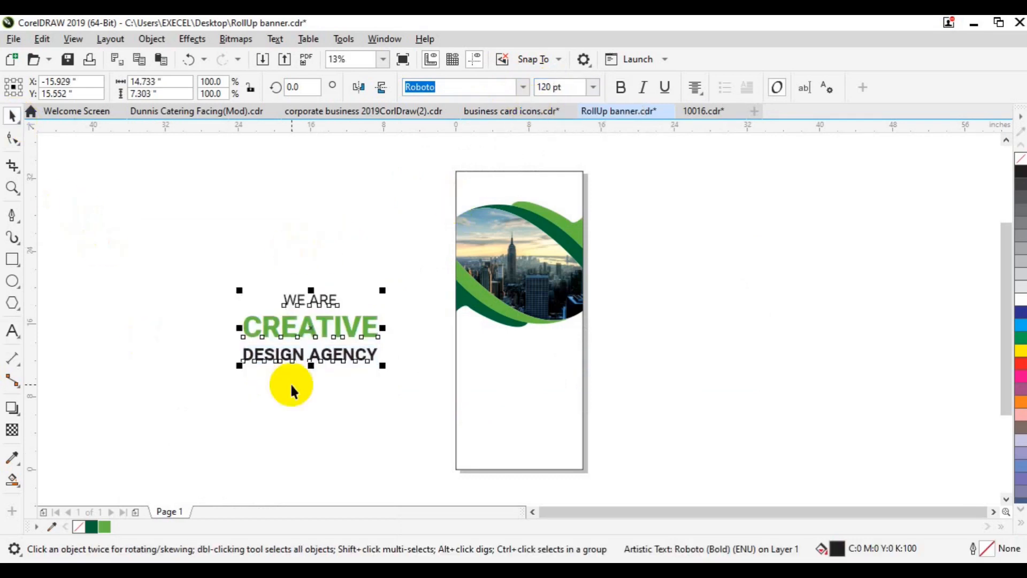
# - Set the headline's line spacing to 80% in the Text docker
pyautogui.hotkey('ctrl', 't')
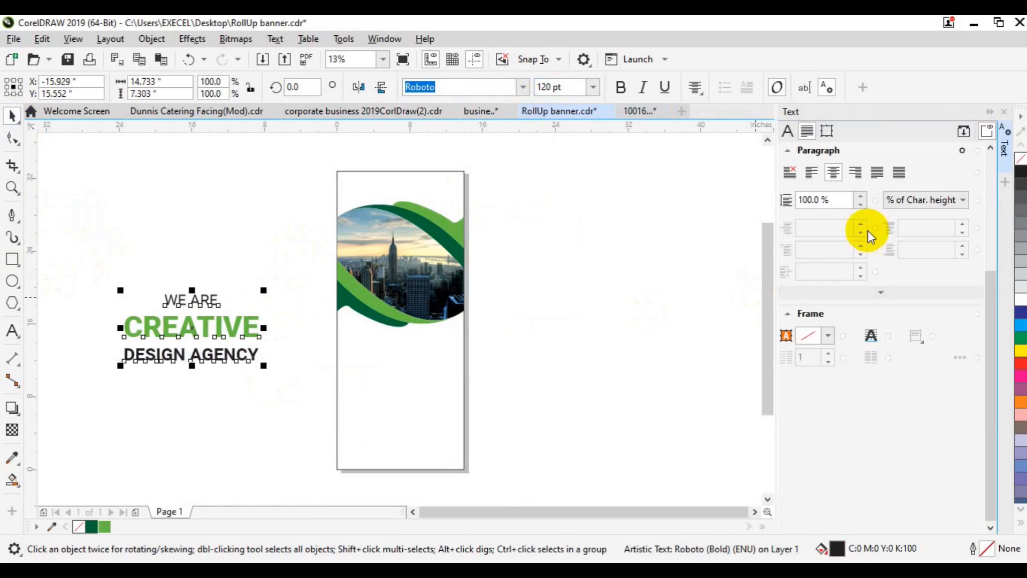
pyautogui.click(809, 200)
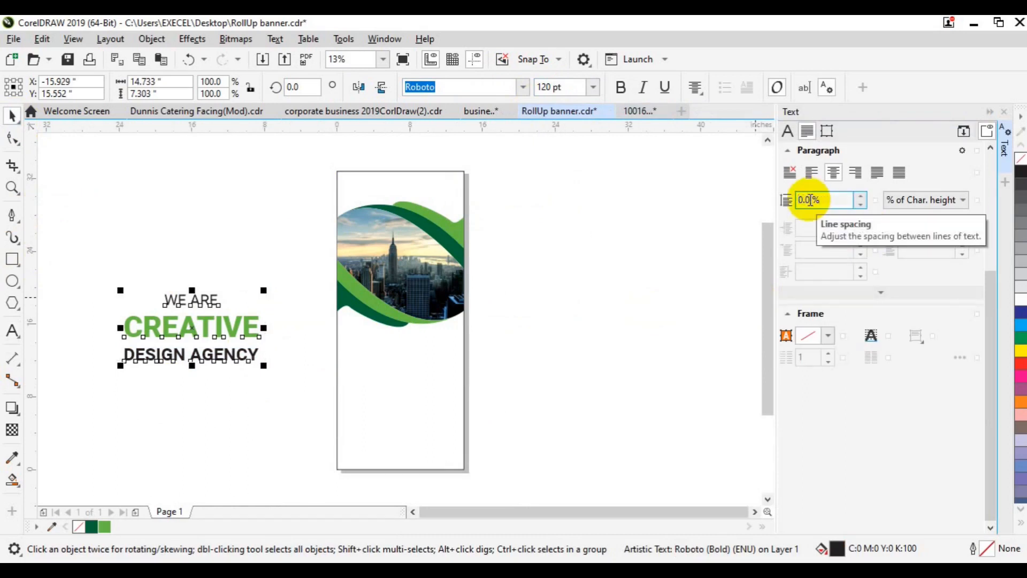
pyautogui.write('8')
pyautogui.press('Return')
pyautogui.click(666, 347)
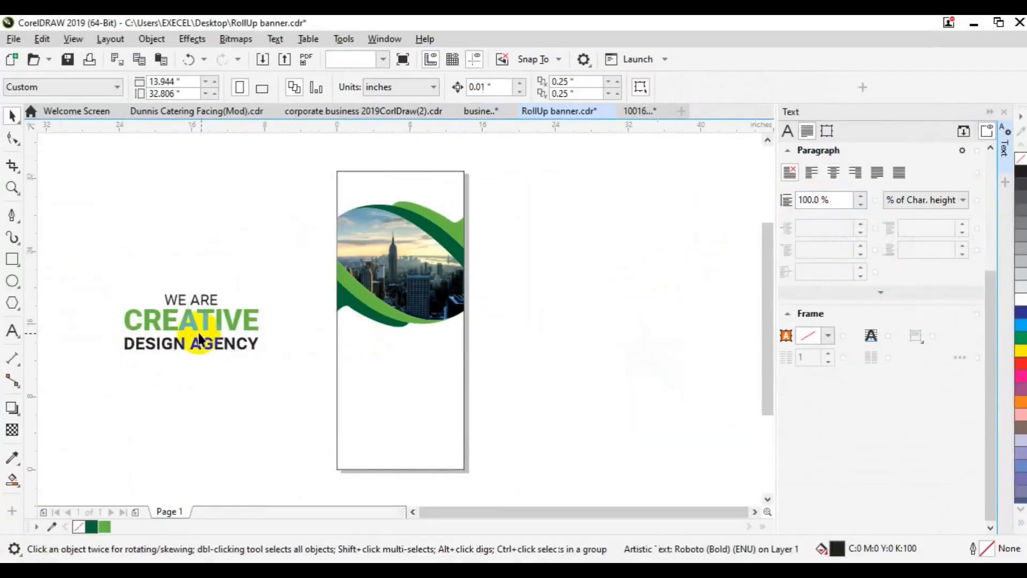
# - Centre the headline on the page, scale it down and move it below the city photo
pyautogui.click(199, 338)
pyautogui.press('p')
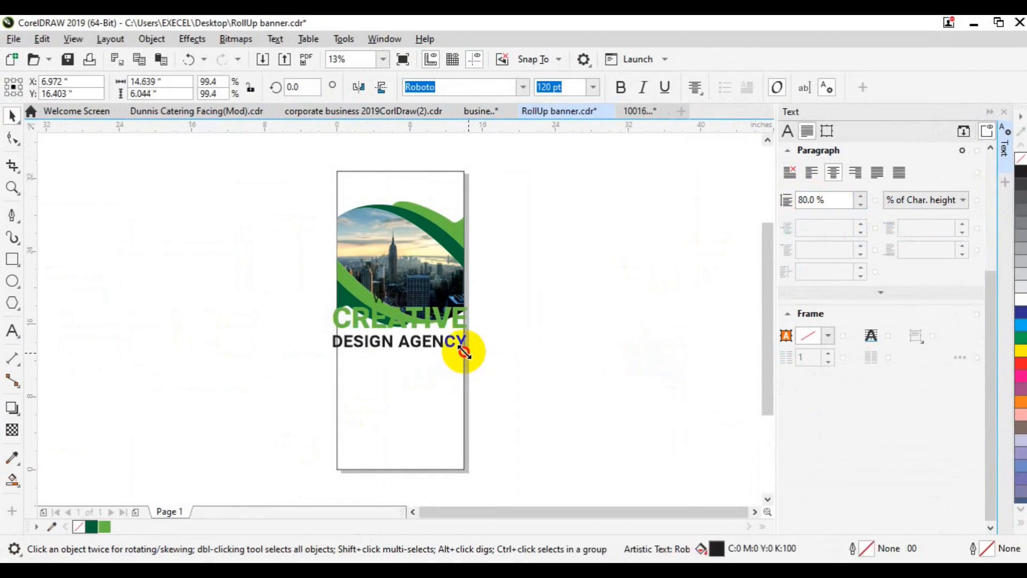
pyautogui.moveTo(463, 351); pyautogui.dragTo(456, 350)
pyautogui.moveTo(401, 320); pyautogui.dragTo(399, 358)
pyautogui.moveTo(456, 385); pyautogui.dragTo(454, 390)
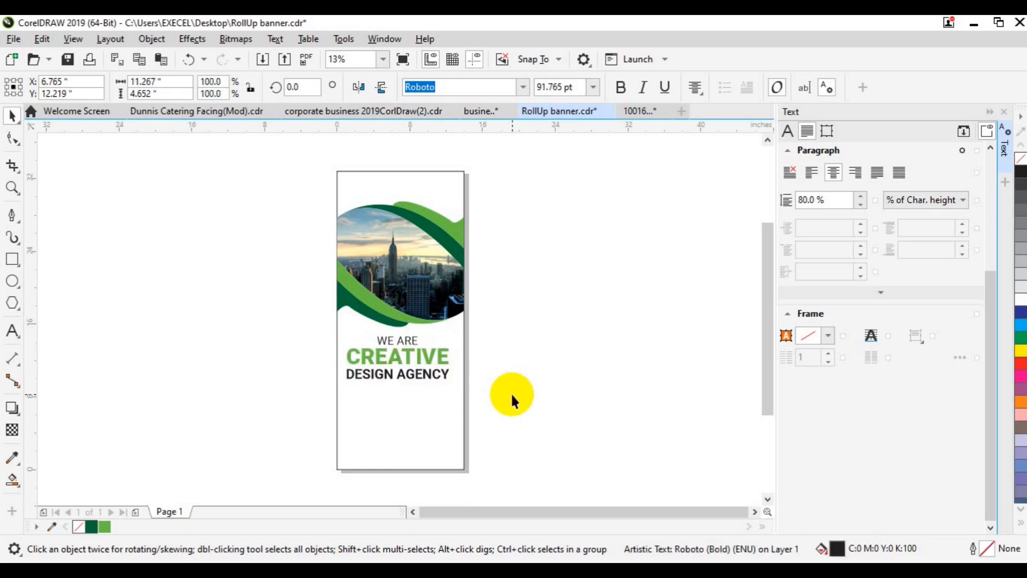
pyautogui.click(509, 399)
pyautogui.click(1006, 170)
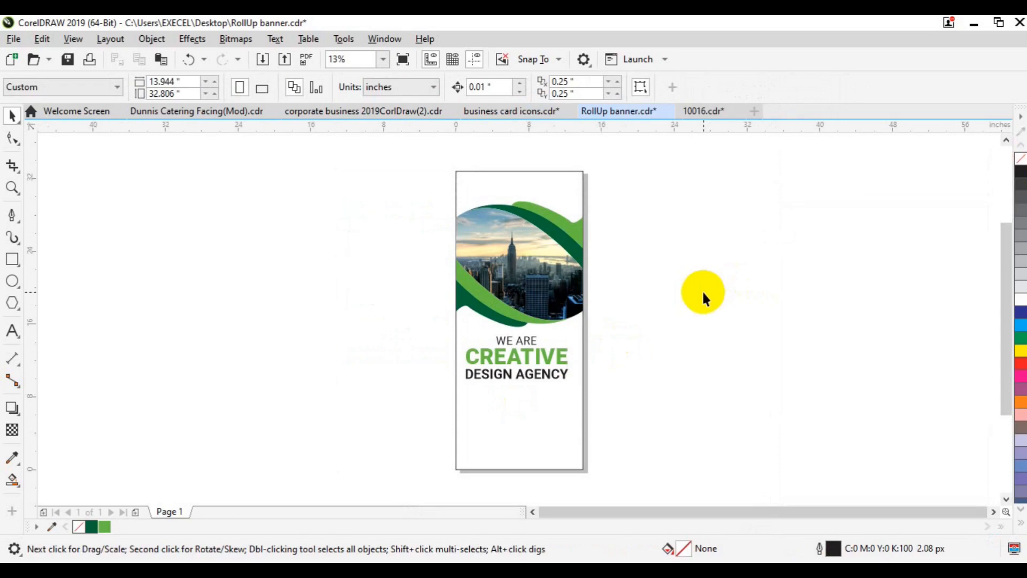
# - Copy the three business icons from 10016.cdr into the banner document and zoom in
pyautogui.click(708, 111)
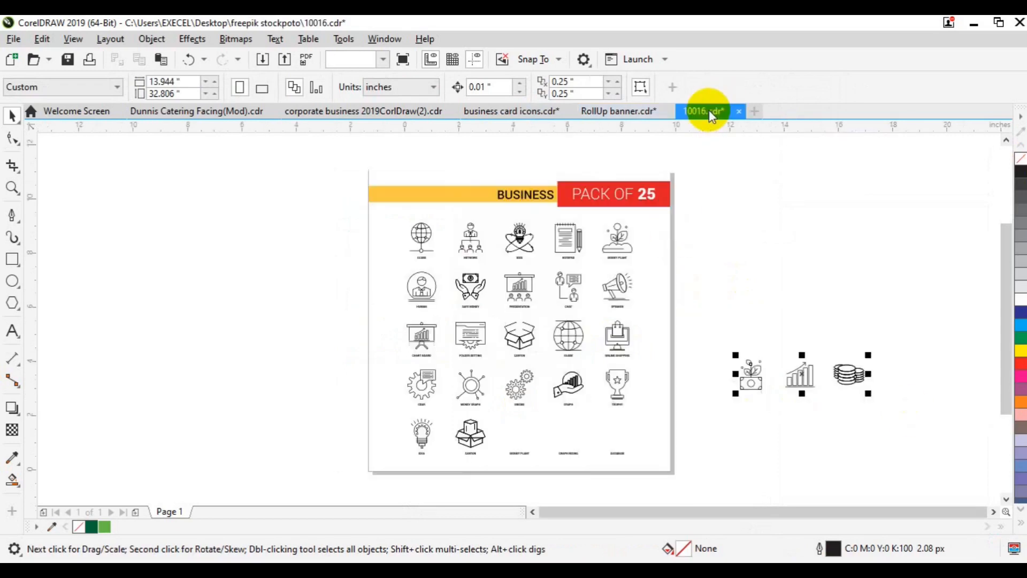
pyautogui.moveTo(742, 352); pyautogui.dragTo(332, 394)
pyautogui.click(12, 187)
pyautogui.click(541, 381)
# - Centre the headline horizontally on the banner page
pyautogui.press('space')
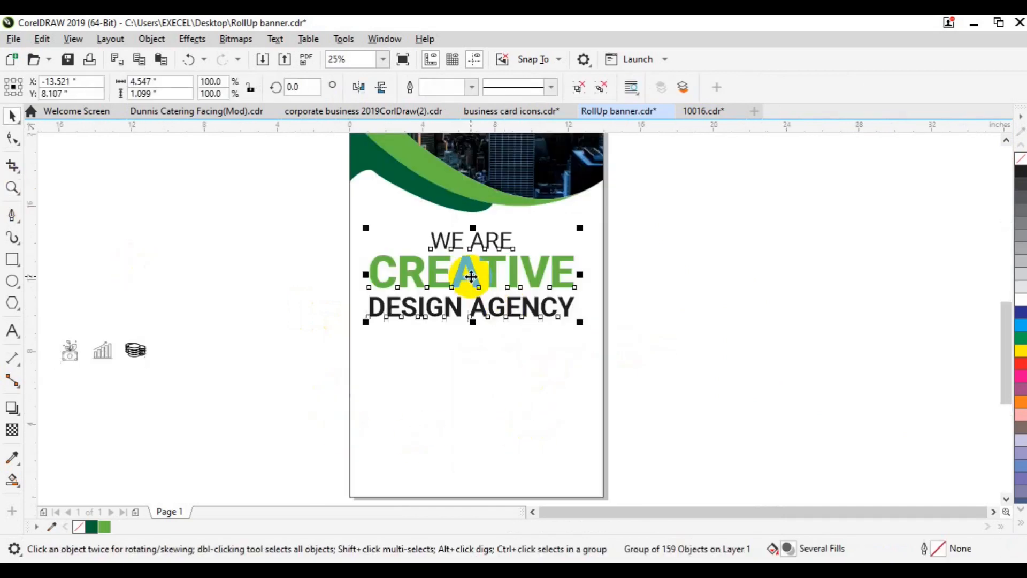
pyautogui.click(470, 271)
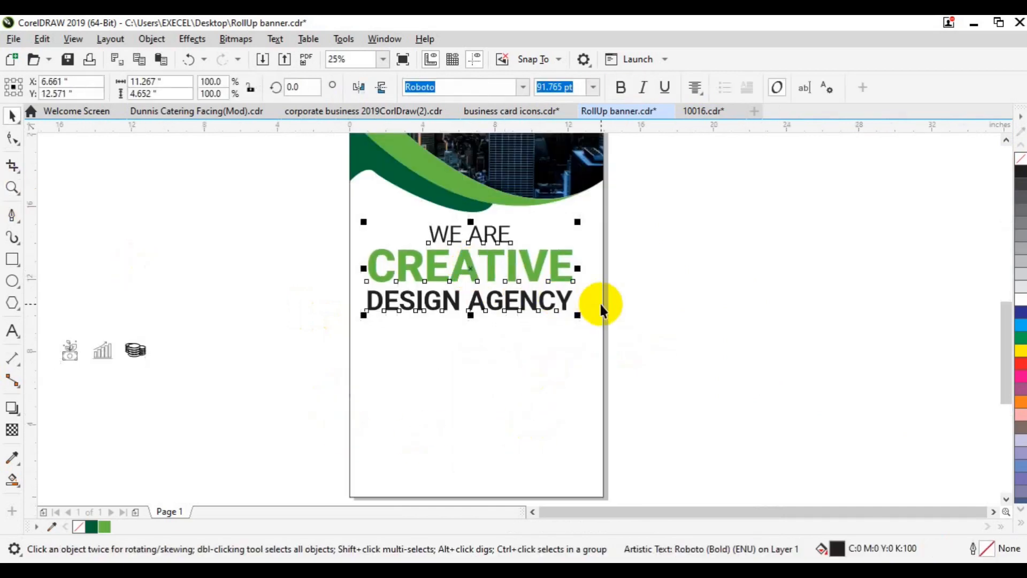
pyautogui.keyDown('shift'); pyautogui.click(601, 303); pyautogui.keyUp('shift')
pyautogui.press('c')
pyautogui.click(813, 429)
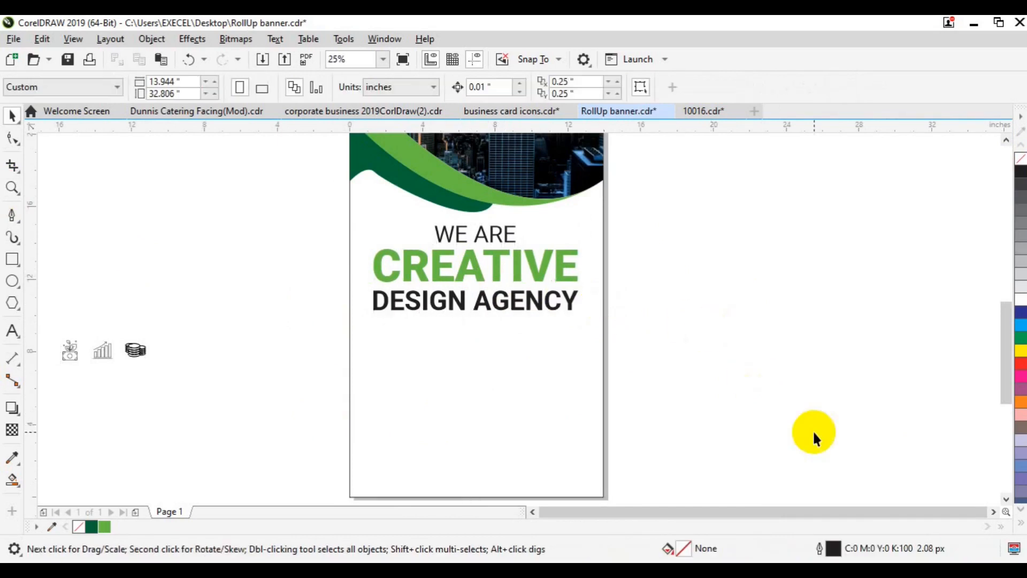
pyautogui.click(13, 330)
# - Draw a Lorem paragraph frame below DESIGN AGENCY in Roboto Regular at 40 pt
pyautogui.moveTo(363, 322); pyautogui.dragTo(590, 367)
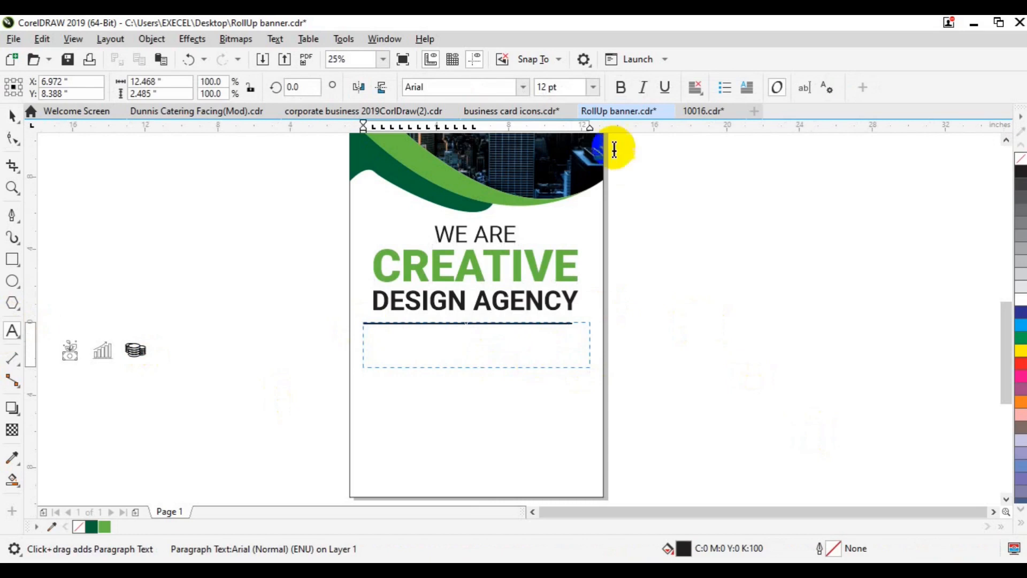
pyautogui.click(522, 87)
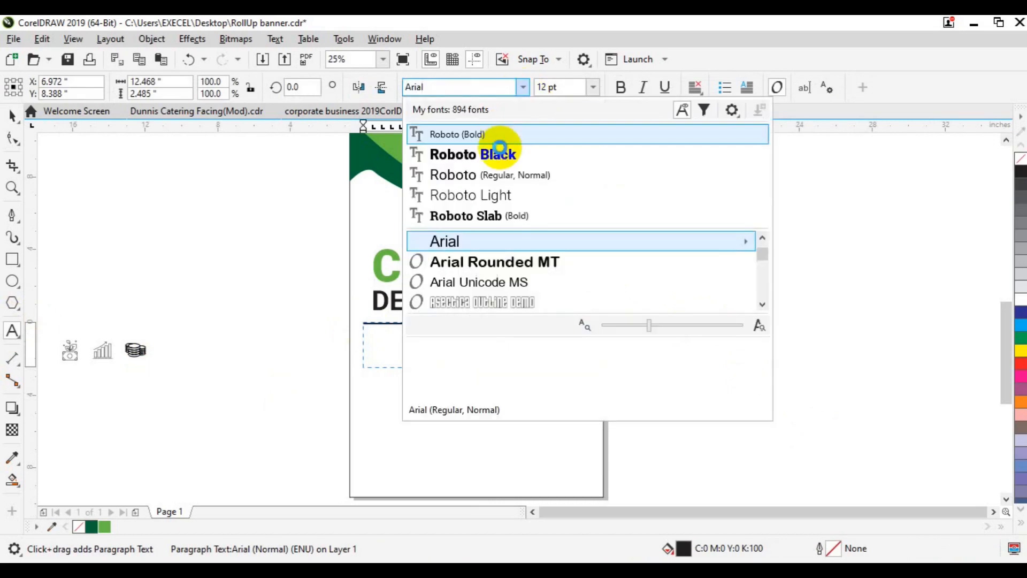
pyautogui.click(500, 175)
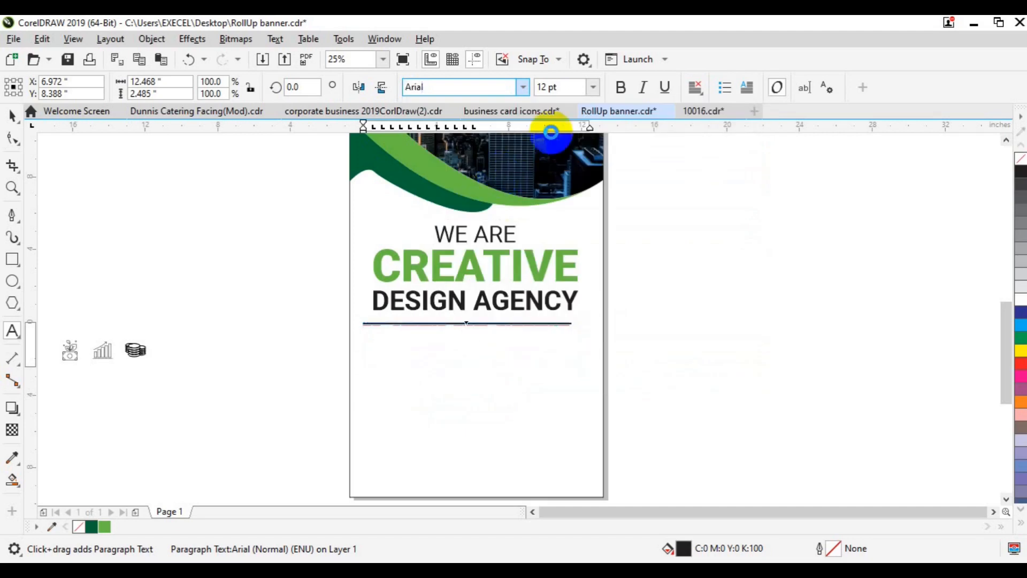
pyautogui.click(593, 87)
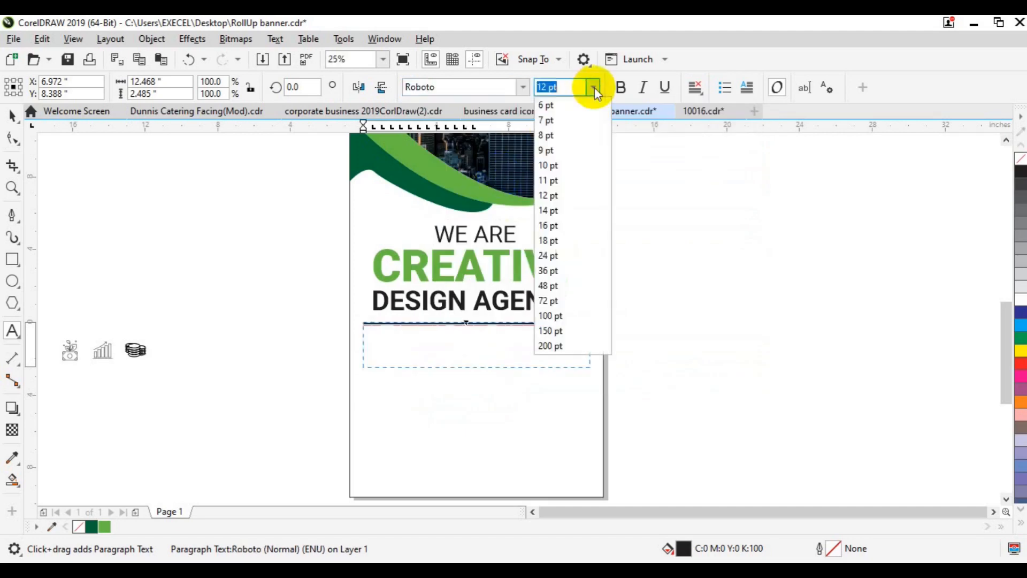
pyautogui.click(551, 315)
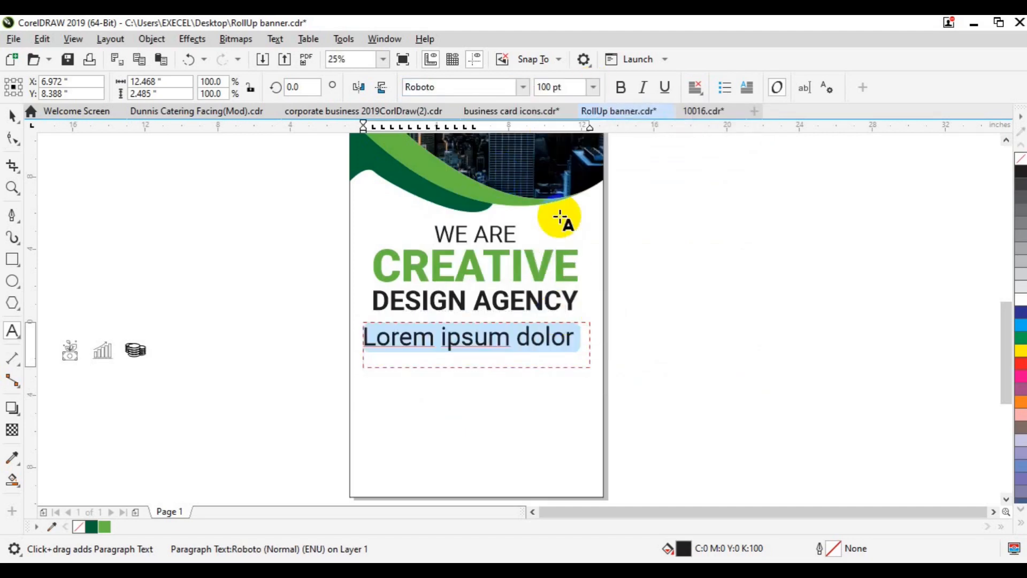
pyautogui.doubleClick(549, 88)
pyautogui.write('50')
pyautogui.press('Return')
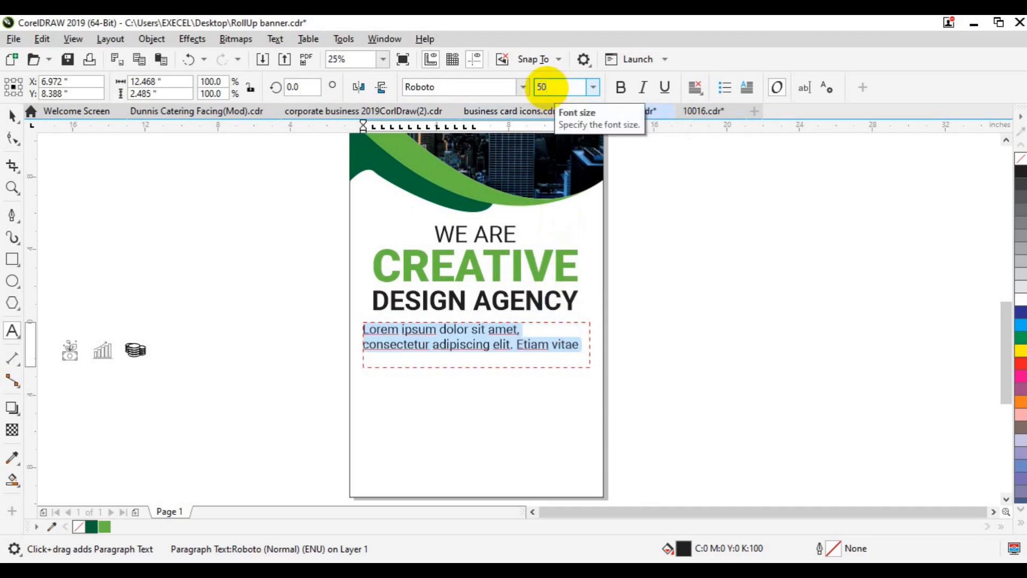
pyautogui.doubleClick(547, 88)
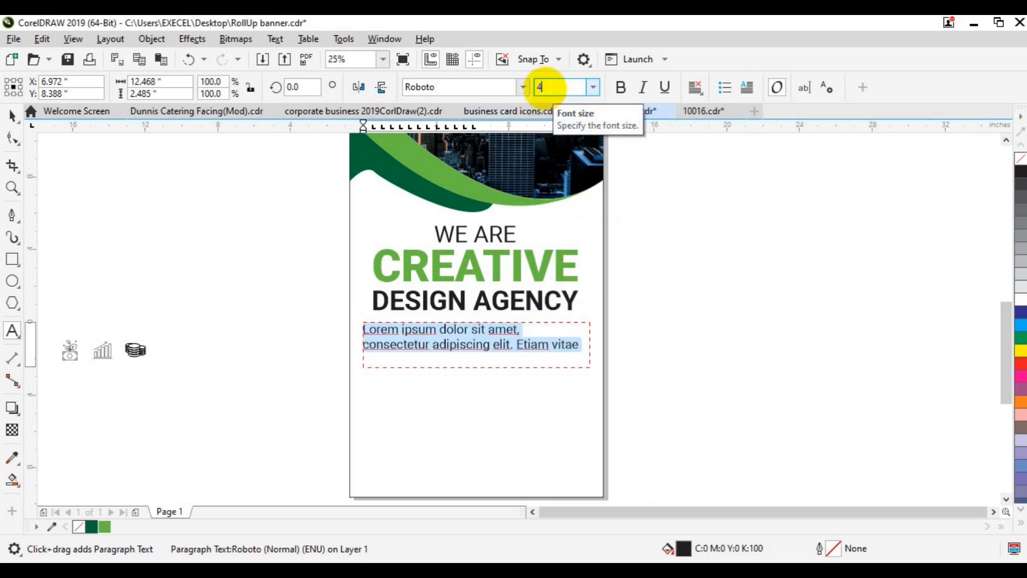
pyautogui.press('Return')
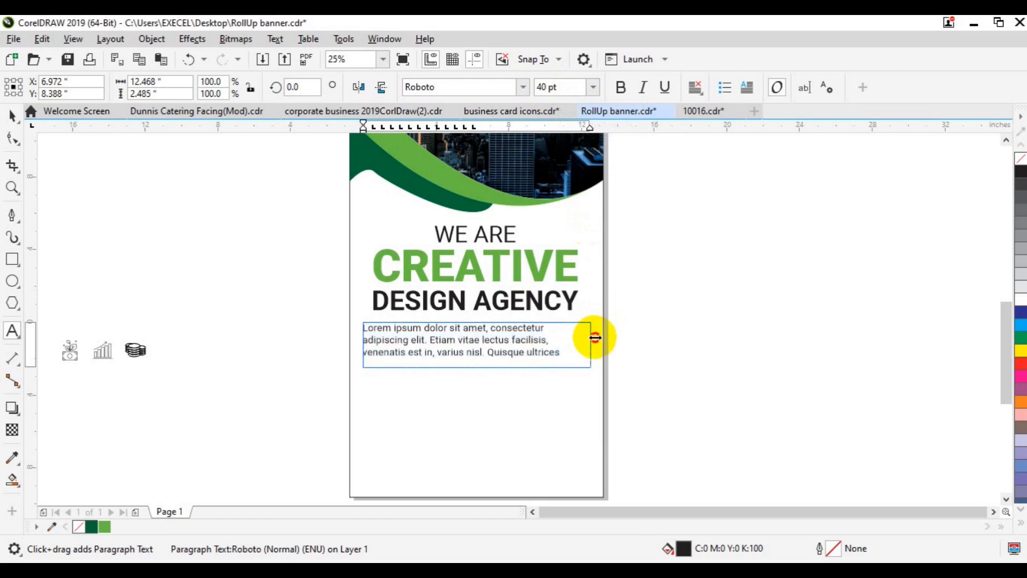
# - Duplicate the Lorem paragraph and place the spare copy right of the page
pyautogui.click(12, 115)
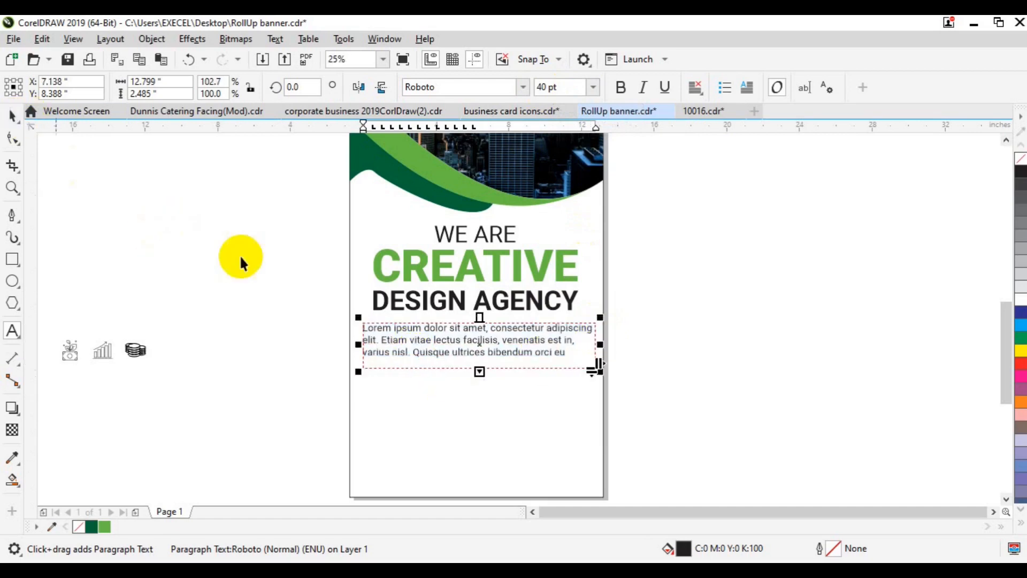
pyautogui.click(240, 256)
pyautogui.hotkey('ctrl', 'd')
pyautogui.moveTo(475, 330); pyautogui.dragTo(804, 290)
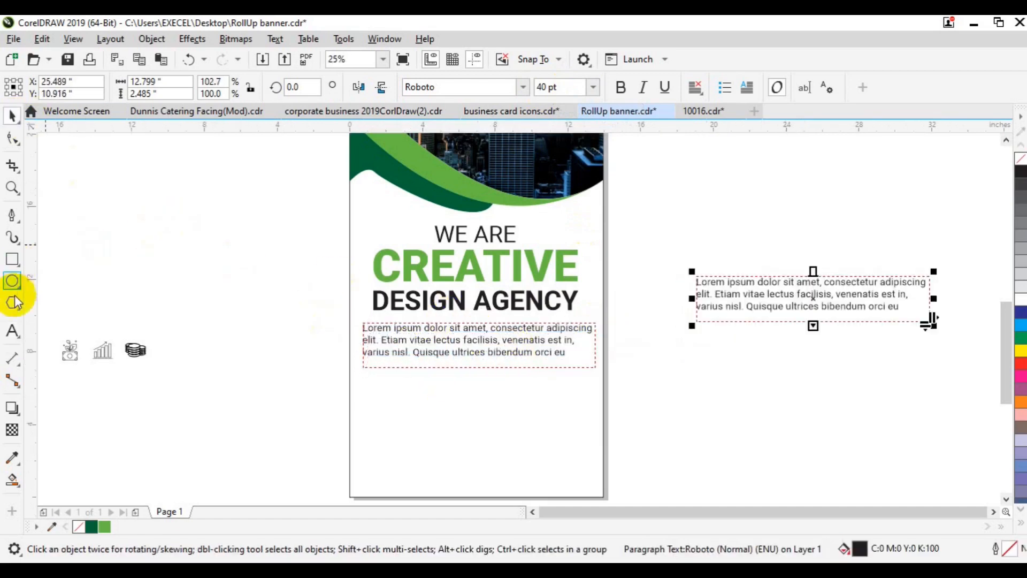
# - Delete the last sentence from the page paragraph and widen its frame slightly
pyautogui.click(14, 327)
pyautogui.click(415, 352)
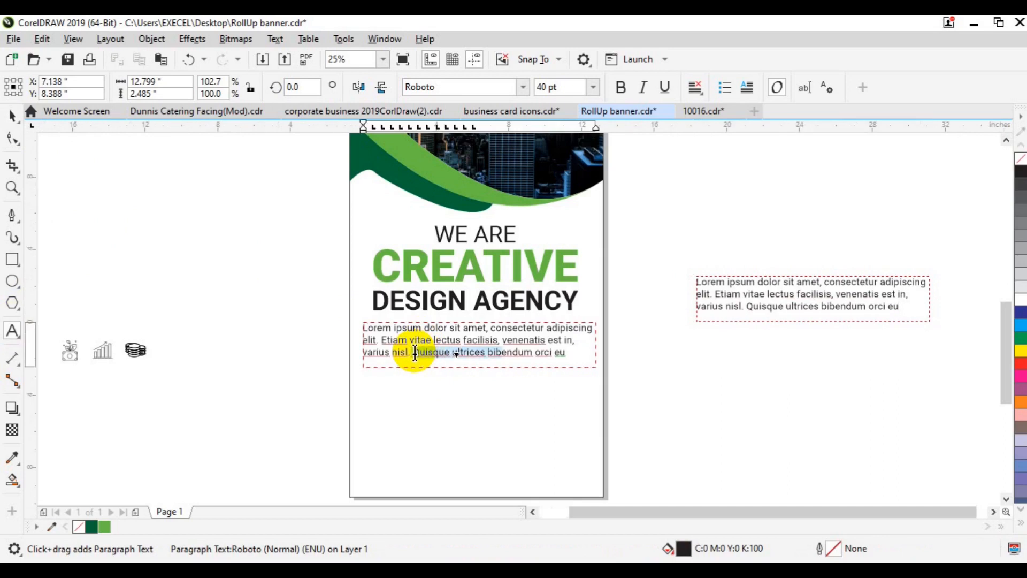
pyautogui.press('Delete')
pyautogui.click(12, 115)
pyautogui.moveTo(597, 345); pyautogui.dragTo(604, 346)
pyautogui.moveTo(364, 345)
pyautogui.mouseDown()
pyautogui.moveTo(348, 344)
pyautogui.moveTo(358, 347)
pyautogui.mouseUp()
# - Centre-align the Lorem paragraph at 35 pt and narrow its frame to two lines
pyautogui.click(698, 91)
pyautogui.click(706, 138)
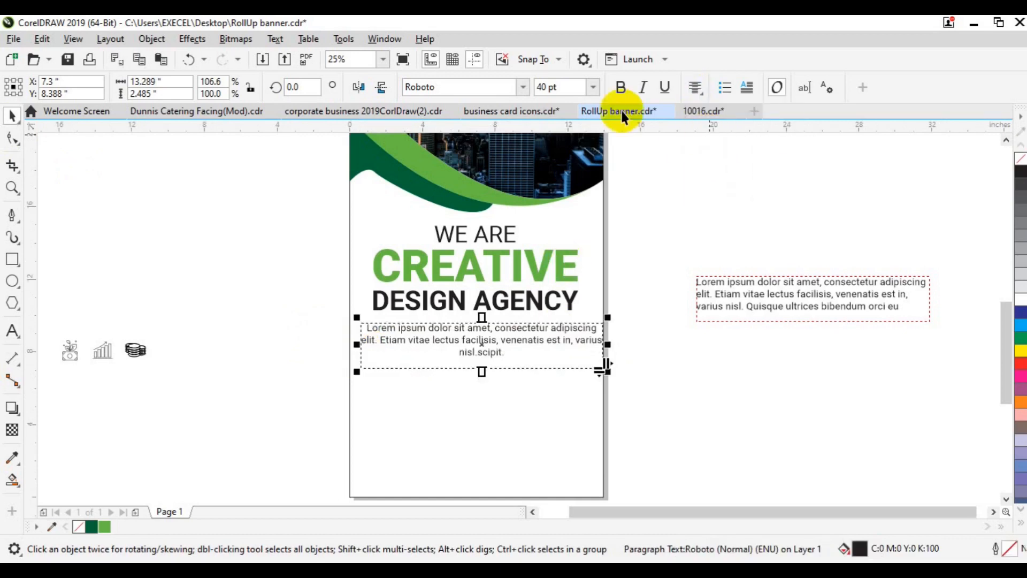
pyautogui.click(541, 87)
pyautogui.write('35')
pyautogui.press('Return')
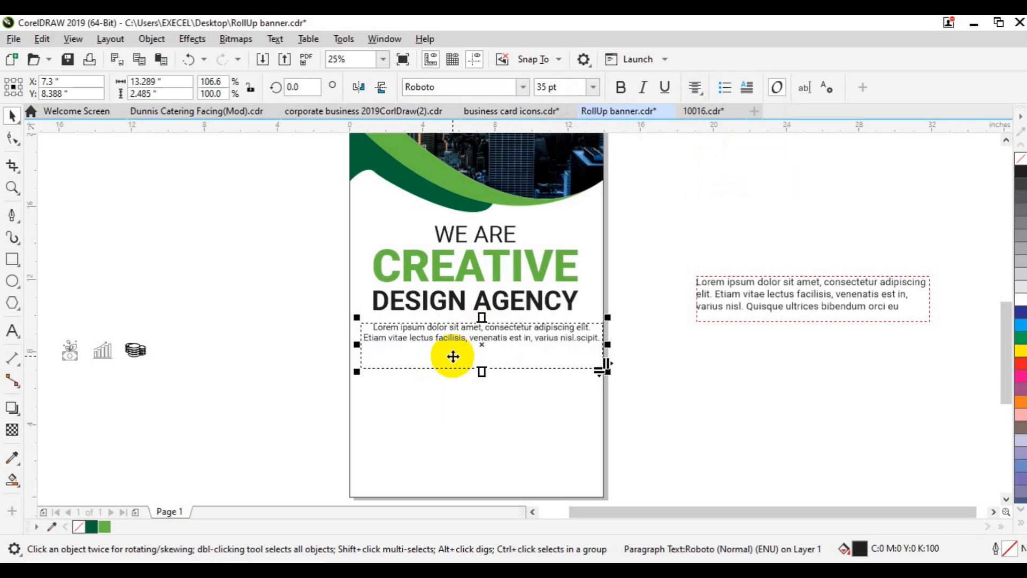
pyautogui.click(11, 331)
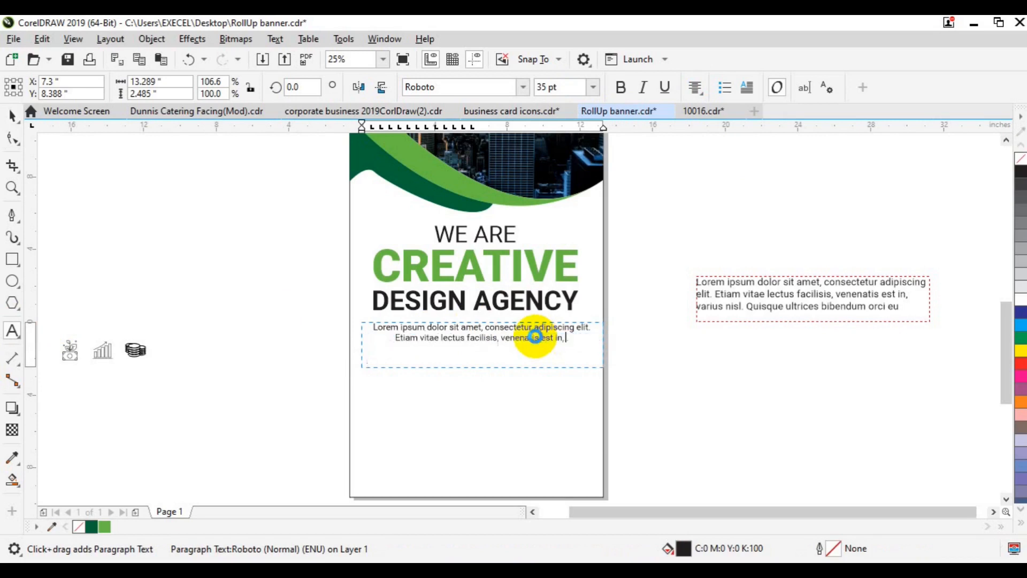
pyautogui.hotkey('ctrl', 'space')
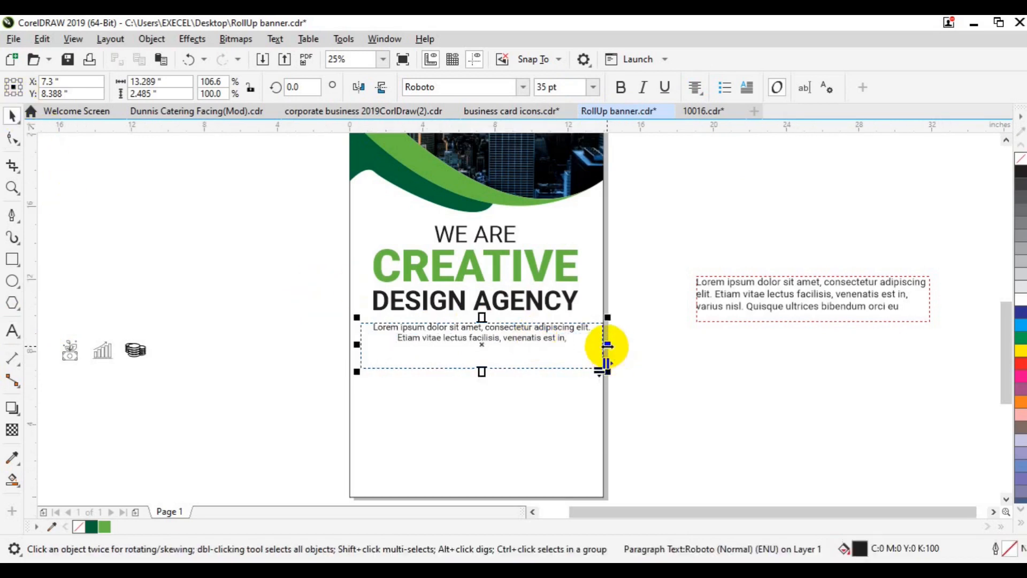
pyautogui.moveTo(604, 345); pyautogui.dragTo(591, 346)
# - Convert the Lorem text to curves and centre it with the heading on the page
pyautogui.hotkey('ctrl', 'q')
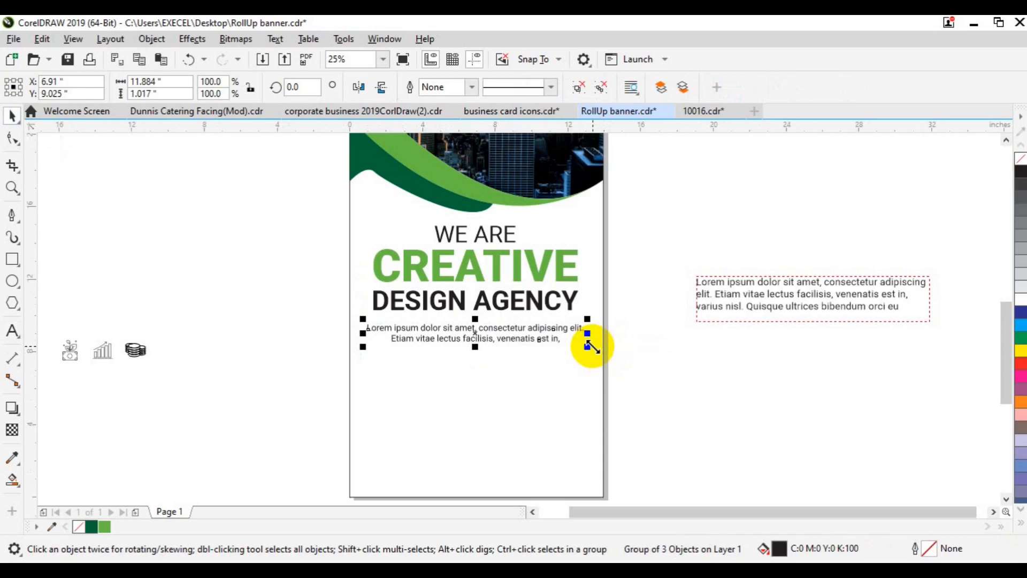
pyautogui.press('Escape')
pyautogui.click(504, 298)
pyautogui.keyDown('shift'); pyautogui.click(500, 331); pyautogui.keyUp('shift')
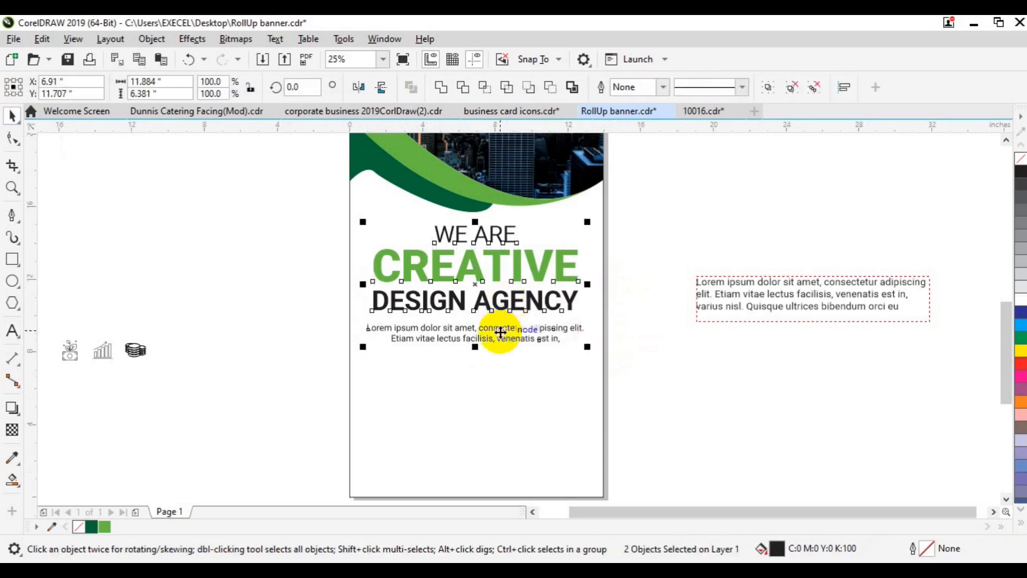
pyautogui.hotkey('ctrl', 'g')
pyautogui.keyDown('shift'); pyautogui.click(483, 412); pyautogui.keyUp('shift')
pyautogui.press('c')
pyautogui.press('Escape')
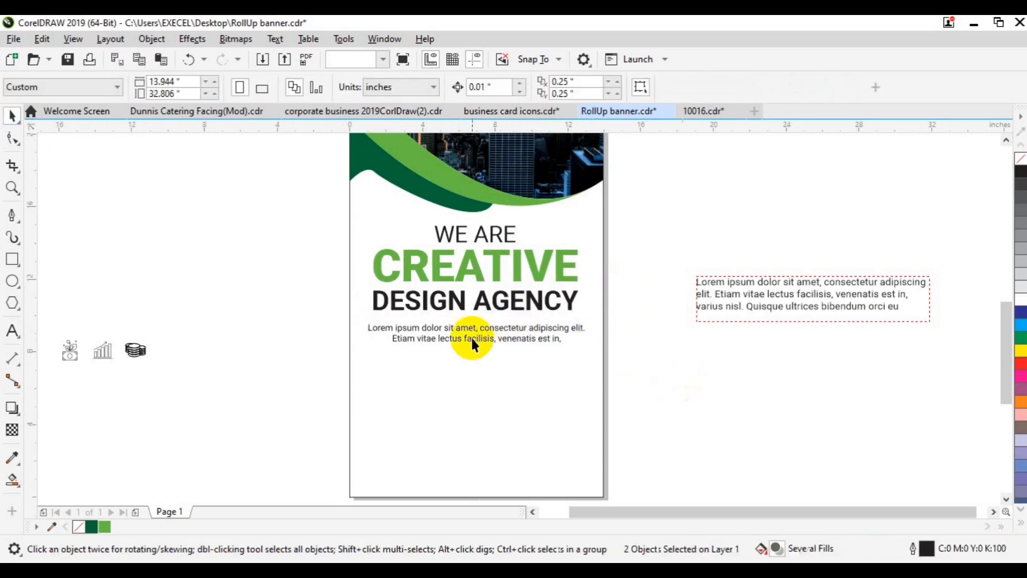
# - Ungroup the heading block and group the Lorem lines, keeping them centred
pyautogui.click(472, 338)
pyautogui.click(598, 87)
pyautogui.click(493, 343)
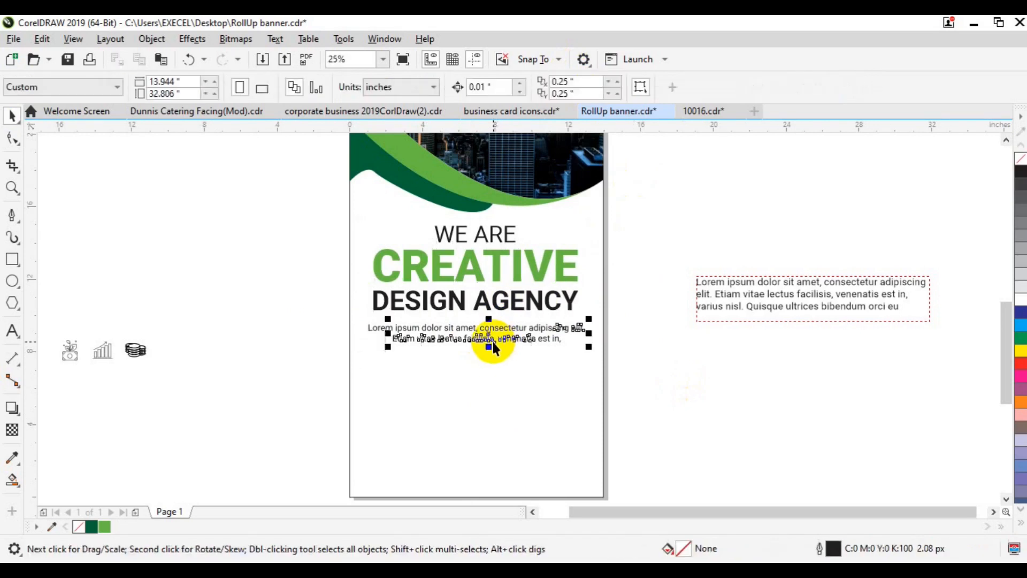
pyautogui.moveTo(345, 330); pyautogui.dragTo(607, 356)
pyautogui.hotkey('ctrl', 'g')
pyautogui.moveTo(465, 339)
pyautogui.mouseDown()
pyautogui.moveTo(510, 338)
pyautogui.moveTo(467, 338)
pyautogui.mouseUp()
# - Nudge the heading up and fit the Lorem lines snugly under DESIGN AGENCY
pyautogui.click(473, 271)
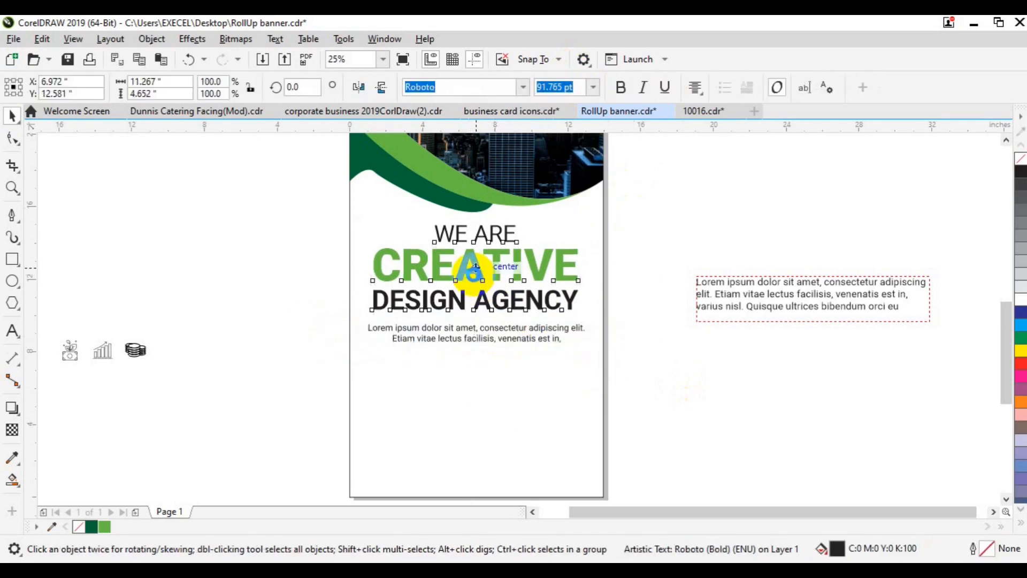
pyautogui.moveTo(473, 272); pyautogui.dragTo(472, 274)
pyautogui.click(471, 329)
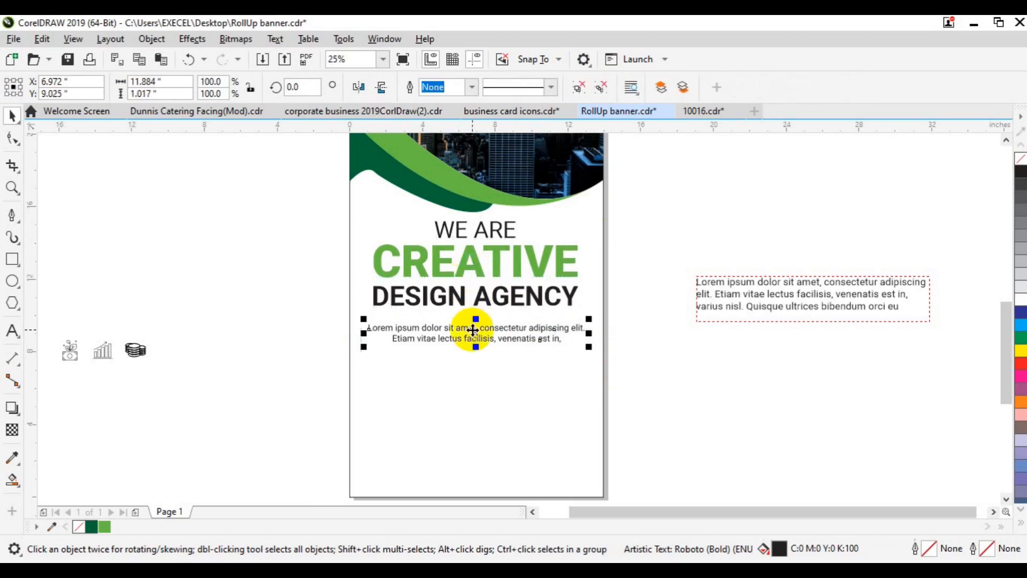
pyautogui.moveTo(473, 329); pyautogui.dragTo(472, 330)
pyautogui.moveTo(591, 336); pyautogui.dragTo(597, 340)
pyautogui.click(697, 406)
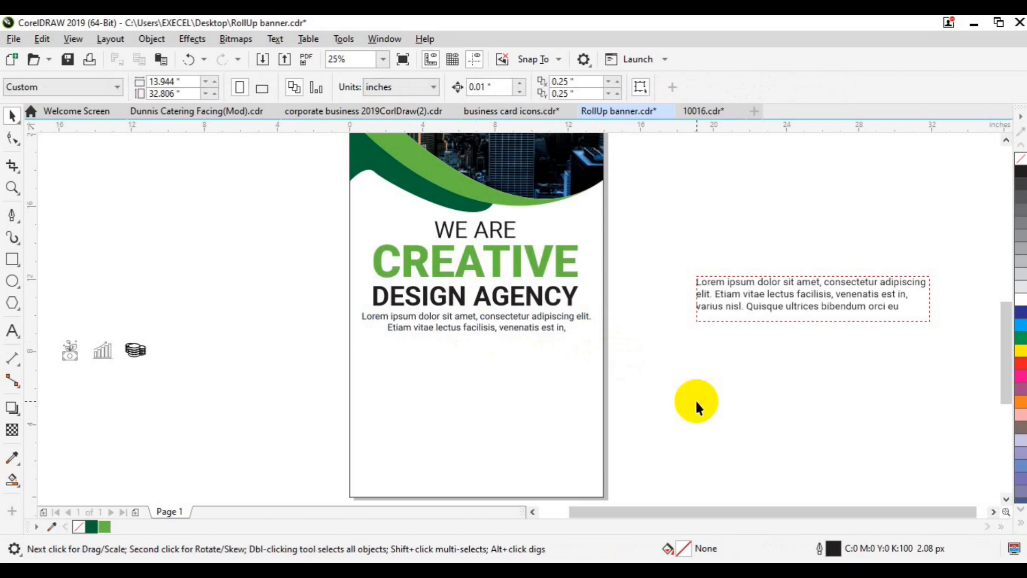
# - Draw a 6-sided hexagon below the text, filled dark green with no outline
pyautogui.click(12, 280)
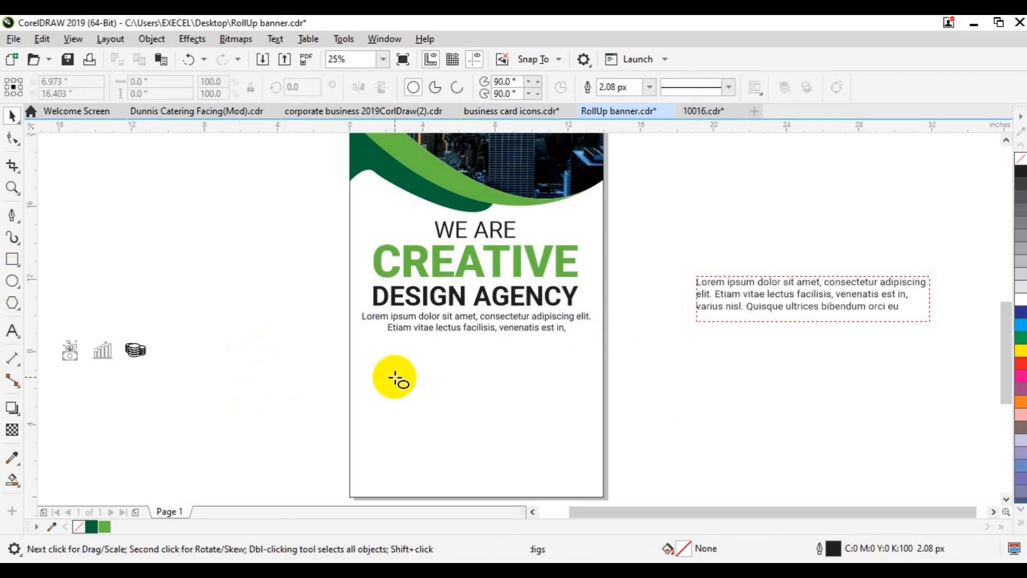
pyautogui.click(20, 311)
pyautogui.click(62, 300)
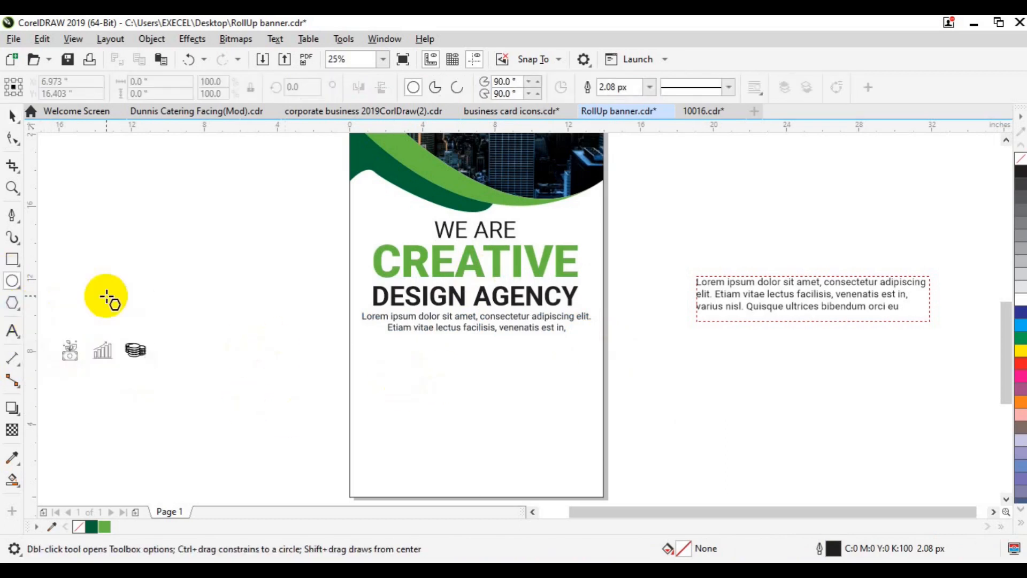
pyautogui.click(446, 83)
pyautogui.moveTo(298, 316); pyautogui.dragTo(318, 376)
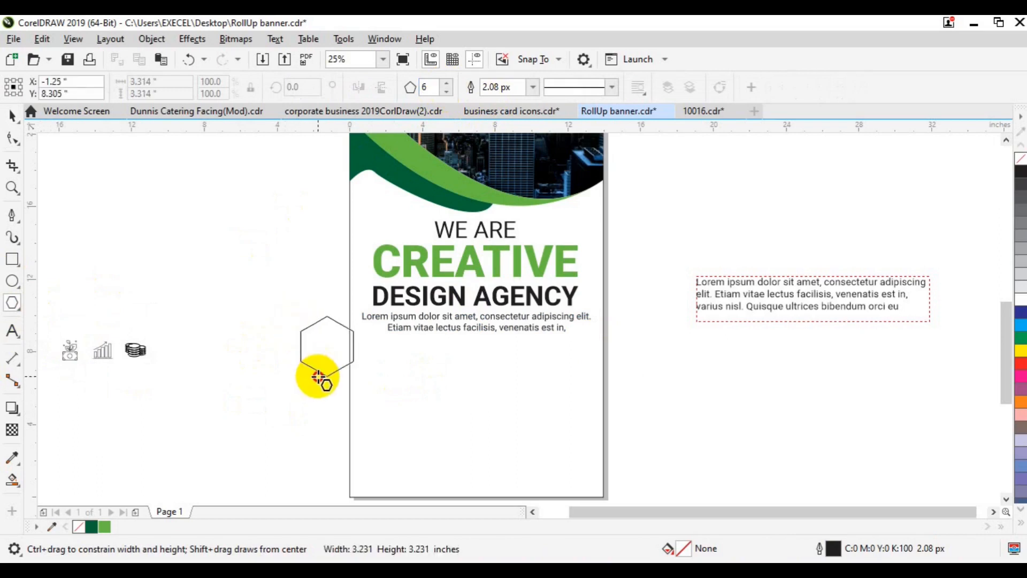
pyautogui.press('space')
pyautogui.moveTo(319, 336); pyautogui.dragTo(409, 395)
pyautogui.click(104, 527)
pyautogui.rightClick(1020, 158)
# - Give the white off-page icon group a light grey outline, ungroup it, and regroup the first icon
pyautogui.moveTo(279, 289); pyautogui.dragTo(51, 377)
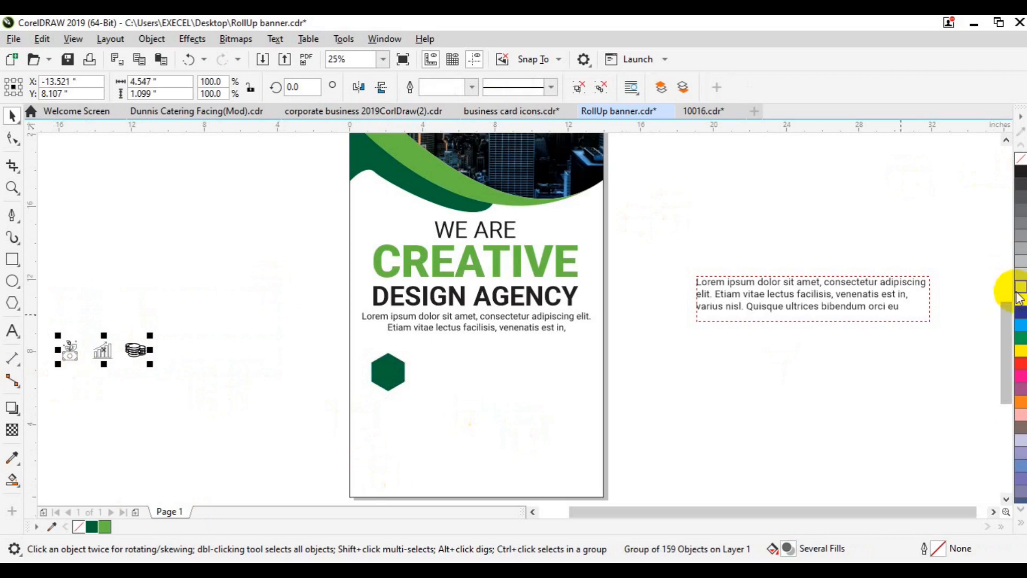
pyautogui.moveTo(107, 352); pyautogui.dragTo(202, 374)
pyautogui.click(112, 332)
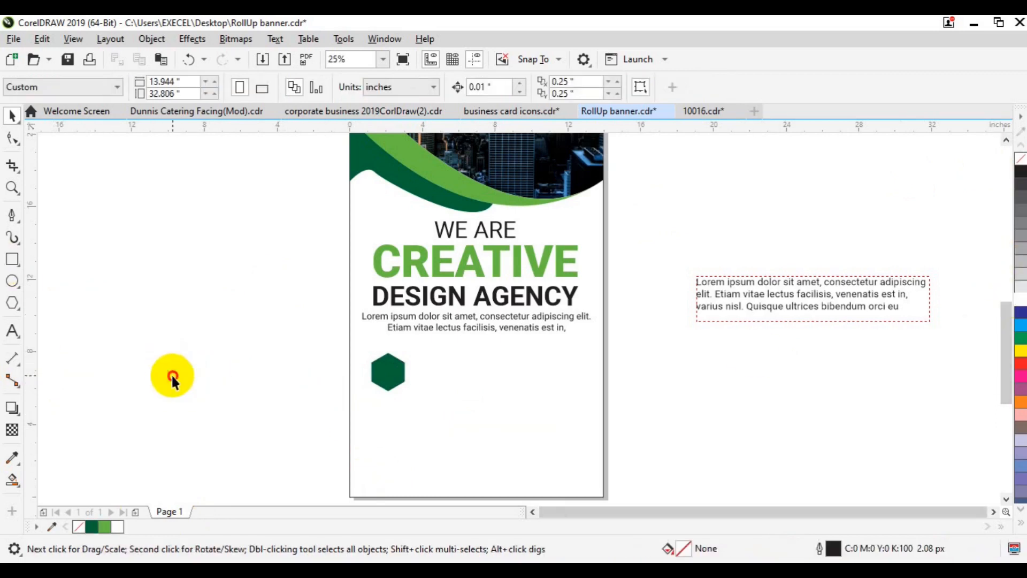
pyautogui.click(172, 376)
pyautogui.rightClick(1019, 284)
pyautogui.click(601, 87)
pyautogui.moveTo(111, 291); pyautogui.dragTo(199, 408)
pyautogui.moveTo(130, 325); pyautogui.dragTo(389, 369)
pyautogui.hotkey('ctrl', 'g')
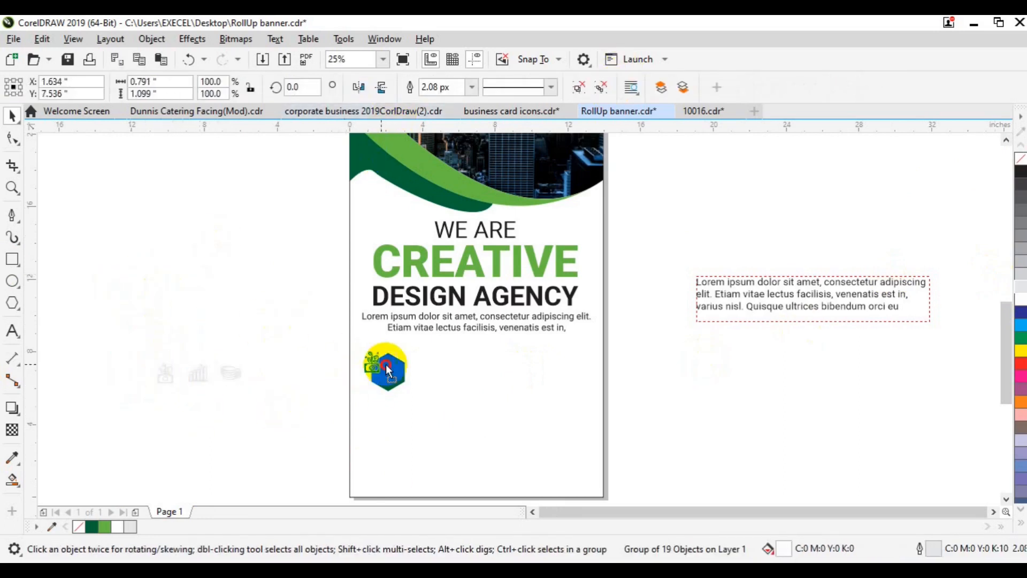
# - Put the first icon in front of the hexagon and group them as a badge
pyautogui.rightClick(389, 368)
pyautogui.moveTo(556, 239)
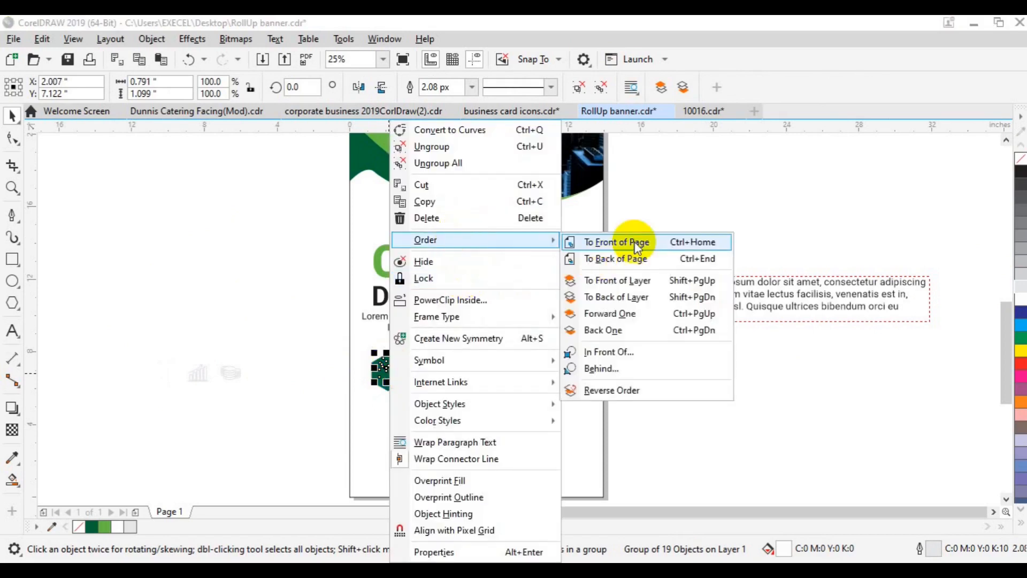
pyautogui.click(633, 239)
pyautogui.keyDown('shift'); pyautogui.click(405, 377); pyautogui.keyUp('shift')
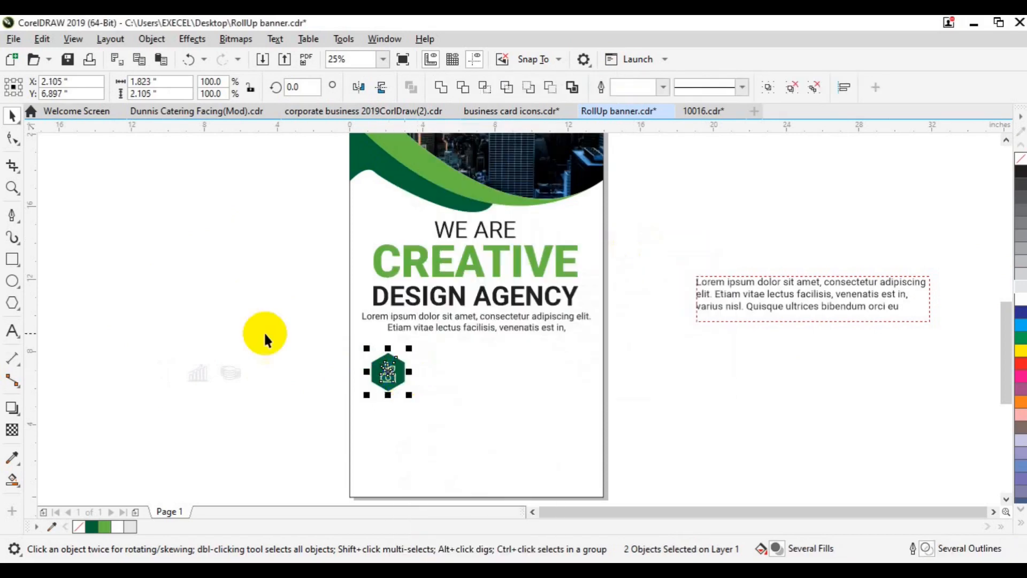
pyautogui.click(264, 331)
pyautogui.click(387, 375)
pyautogui.click(302, 331)
pyautogui.moveTo(324, 330); pyautogui.dragTo(444, 407)
pyautogui.hotkey('ctrl', 'g')
# - Copy the badge to the right, then remove the duplicate icon from the middle hexagon
pyautogui.moveTo(388, 373); pyautogui.dragTo(475, 373)
pyautogui.click(509, 398)
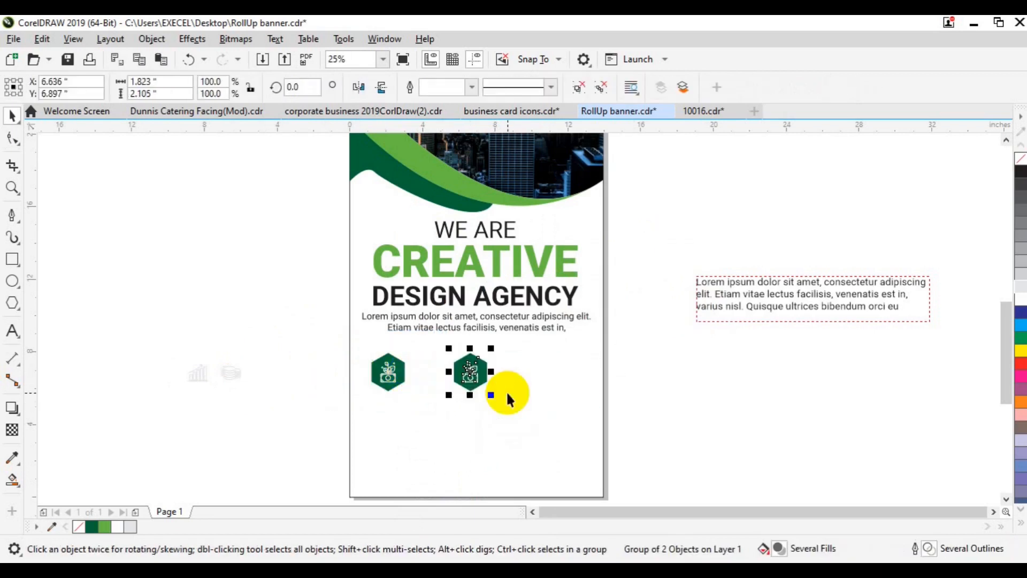
pyautogui.click(475, 381)
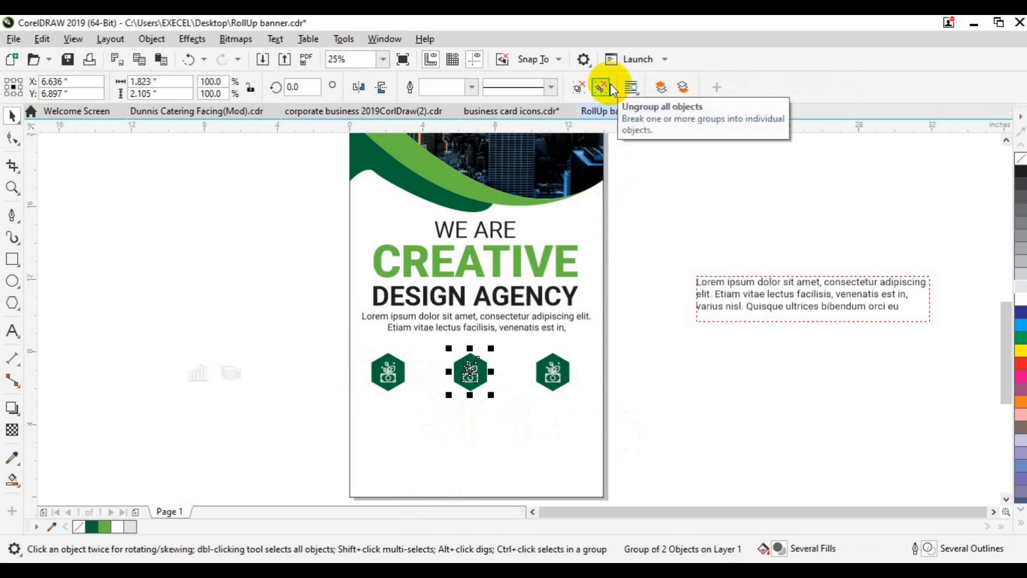
pyautogui.click(579, 87)
pyautogui.click(476, 379)
pyautogui.press('Delete')
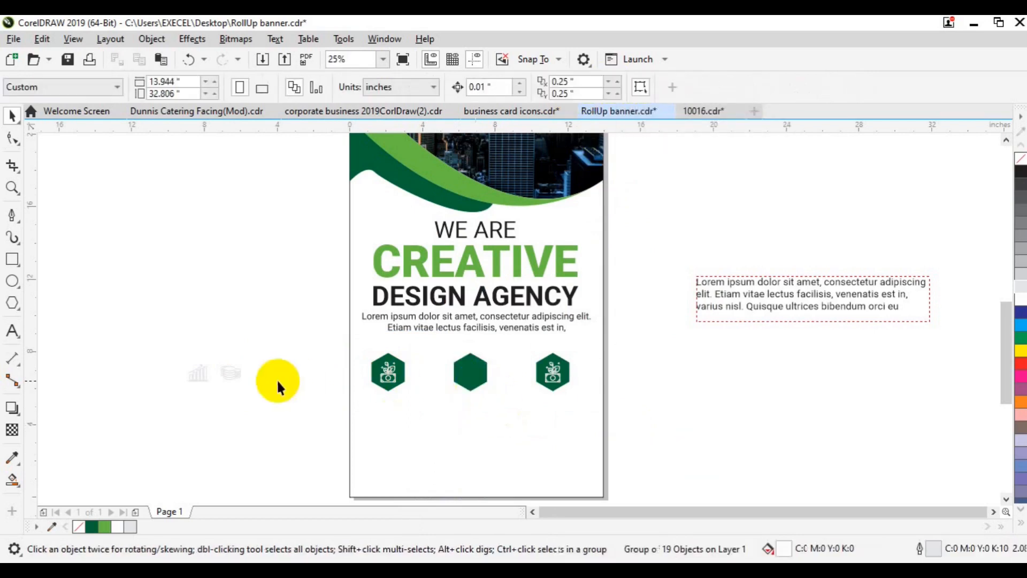
# - Group the chart icon and centre it in front of the middle hexagon
pyautogui.click(196, 376)
pyautogui.moveTo(162, 344); pyautogui.dragTo(219, 407)
pyautogui.hotkey('ctrl', 'g')
pyautogui.moveTo(199, 372); pyautogui.dragTo(457, 376)
pyautogui.rightClick(458, 373)
pyautogui.moveTo(529, 239)
pyautogui.click(656, 241)
pyautogui.keyDown('shift'); pyautogui.click(483, 384); pyautogui.keyUp('shift')
pyautogui.press('c')
pyautogui.press('e')
pyautogui.click(473, 389)
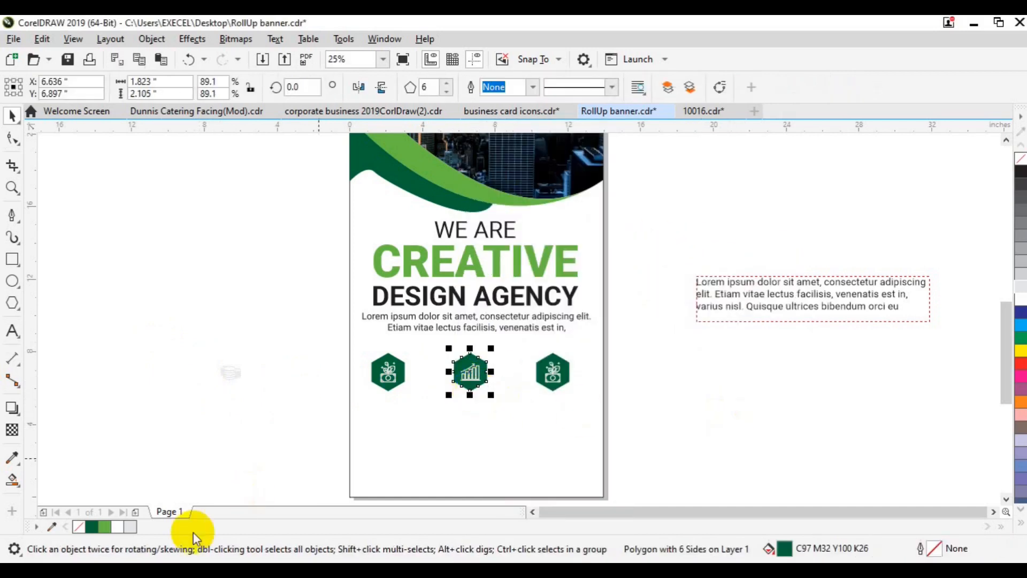
# - Ungroup the right badge and move its duplicate icon off the page
pyautogui.click(552, 386)
pyautogui.hotkey('ctrl', 'u')
pyautogui.click(561, 373)
pyautogui.press('Delete')
pyautogui.hotkey('ctrl', 'z')
pyautogui.click(657, 388)
pyautogui.click(556, 372)
pyautogui.moveTo(555, 372); pyautogui.dragTo(234, 373)
# - Group the coin stack icon and centre it in front of the right hexagon
pyautogui.moveTo(190, 344); pyautogui.dragTo(300, 409)
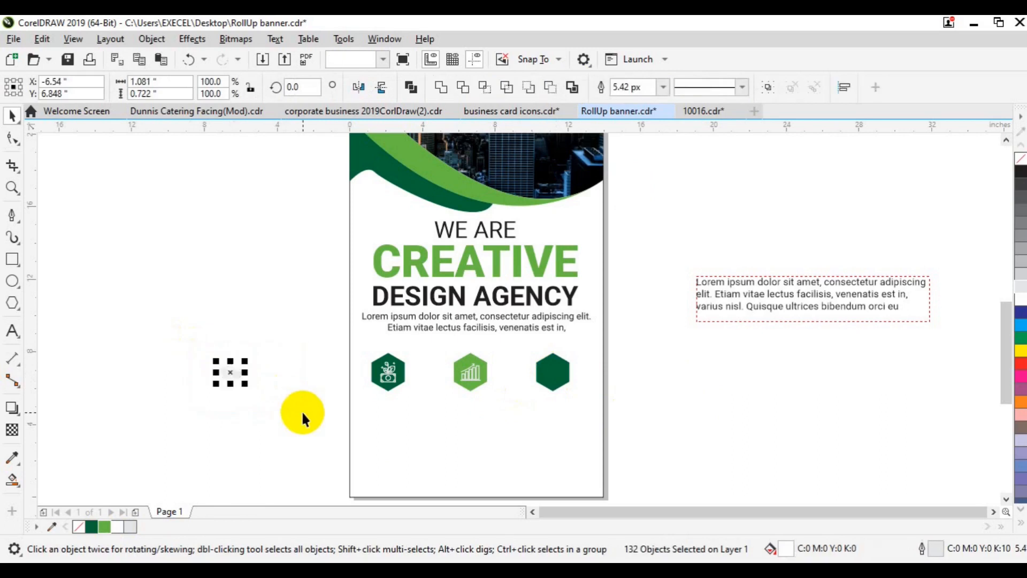
pyautogui.hotkey('ctrl', 'g')
pyautogui.moveTo(234, 370); pyautogui.dragTo(533, 372)
pyautogui.rightClick(532, 373)
pyautogui.moveTo(603, 239)
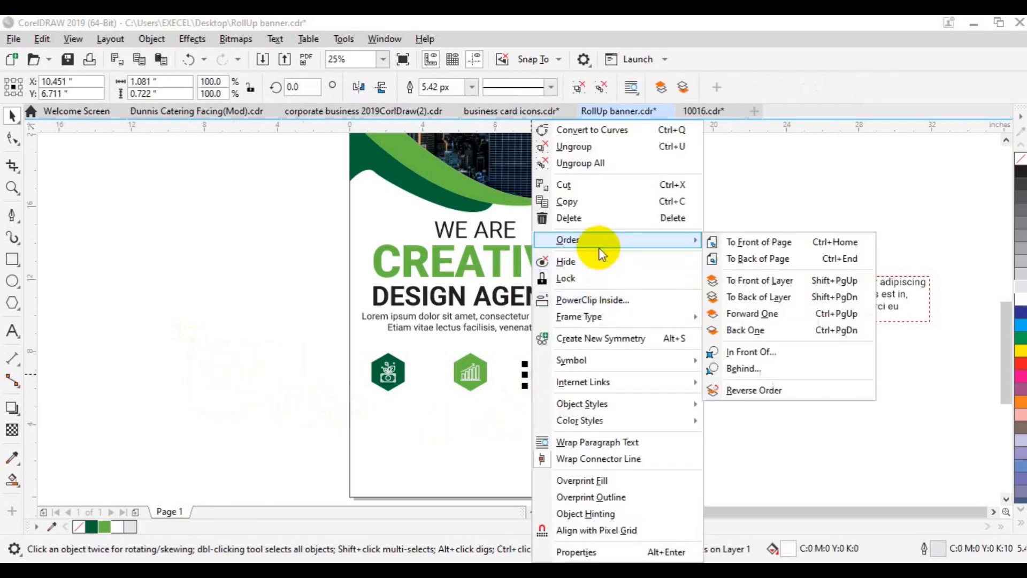
pyautogui.click(738, 239)
pyautogui.press('c')
pyautogui.press('e')
# - Group the right, middle and left hexagons with their icons and save RollUp banner.cdr
pyautogui.click(633, 400)
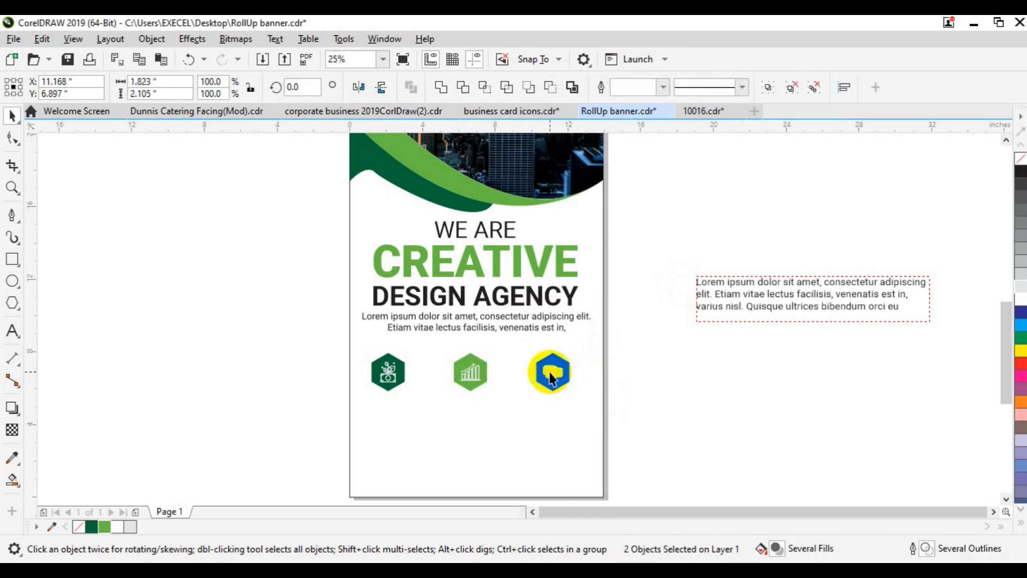
pyautogui.click(551, 372)
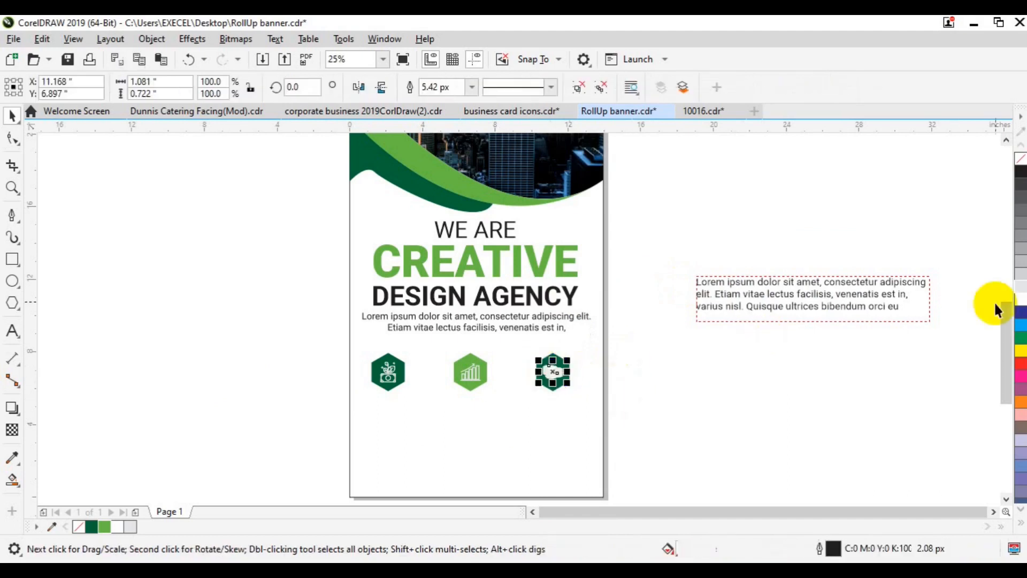
pyautogui.click(713, 382)
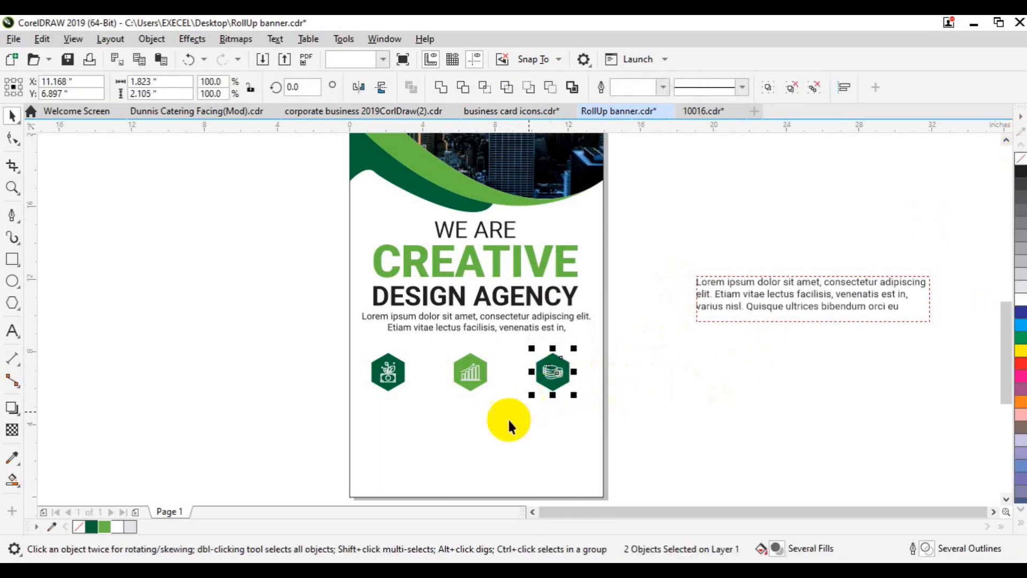
pyautogui.hotkey('ctrl', 'g')
pyautogui.scroll(-1, 921, 495)
pyautogui.moveTo(445, 296); pyautogui.dragTo(445, 296)
pyautogui.hotkey('ctrl', 'g')
pyautogui.moveTo(280, 300); pyautogui.dragTo(437, 376)
pyautogui.hotkey('ctrl', 'g')
pyautogui.click(743, 397)
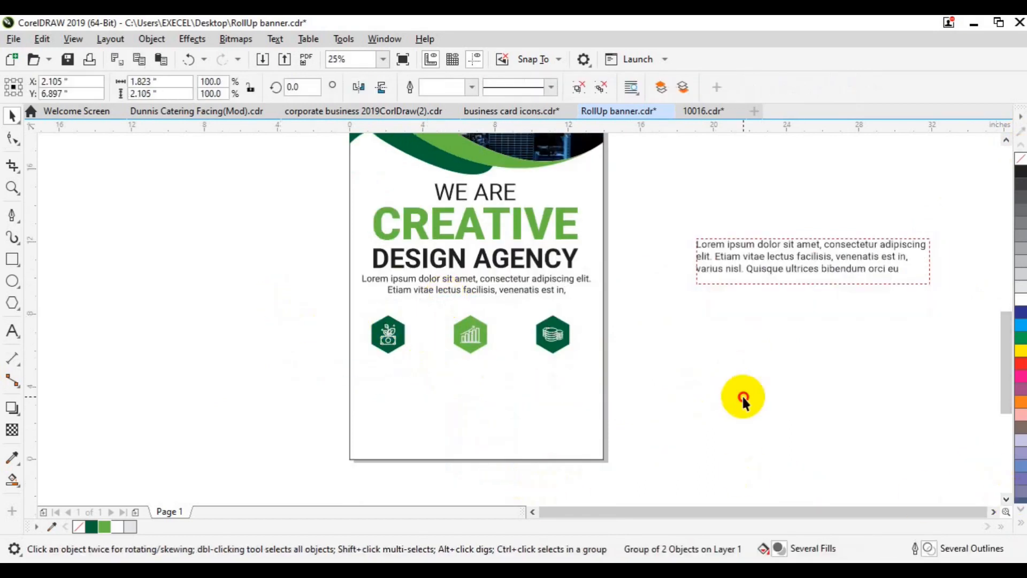
pyautogui.hotkey('ctrl', 's')
# - Zoom into the hexagon row, then move the lorem ipsum paragraph below it as a narrow frame
pyautogui.click(12, 185)
pyautogui.click(489, 337)
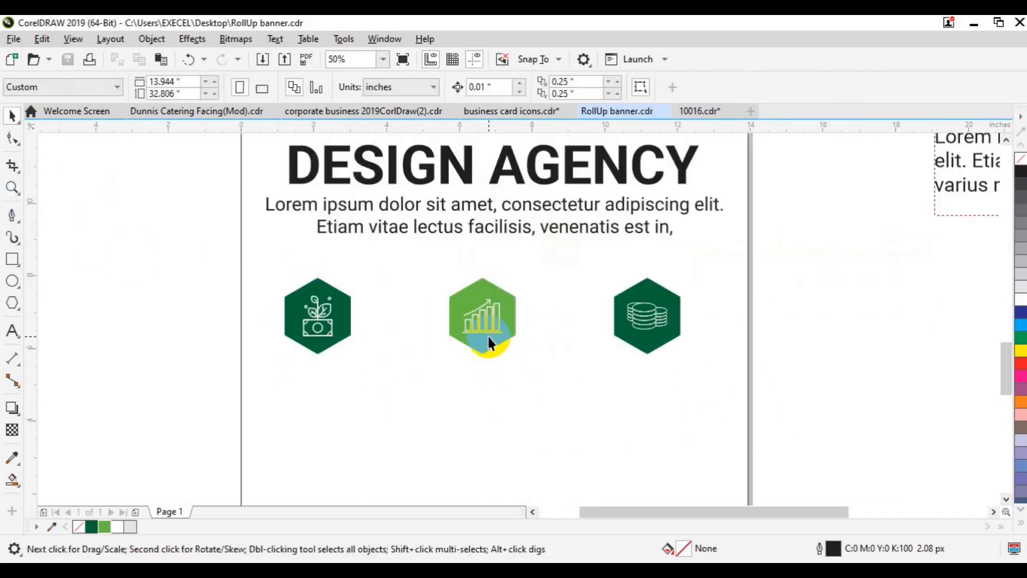
pyautogui.moveTo(946, 182); pyautogui.dragTo(292, 377)
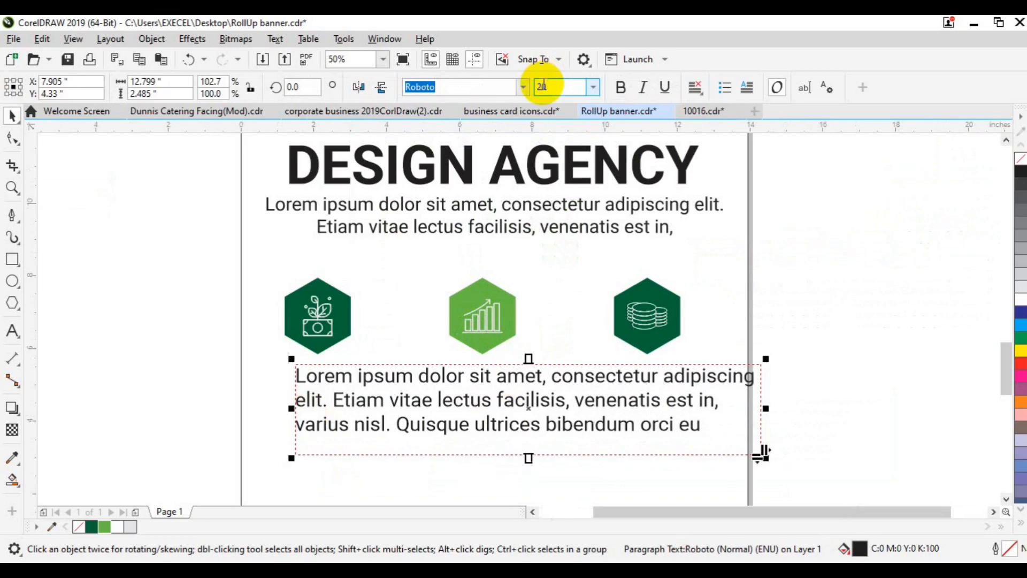
pyautogui.press('Return')
pyautogui.moveTo(766, 409); pyautogui.dragTo(438, 406)
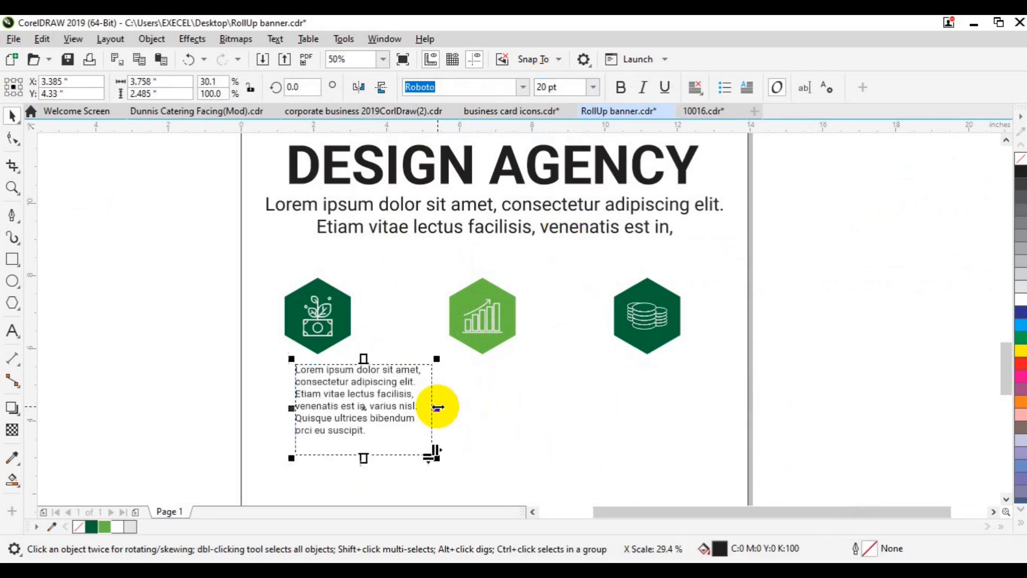
pyautogui.moveTo(363, 358); pyautogui.dragTo(322, 394)
# - Centre-align the paragraph at 18 pt and shift it under the left hexagon
pyautogui.click(541, 87)
pyautogui.write('1')
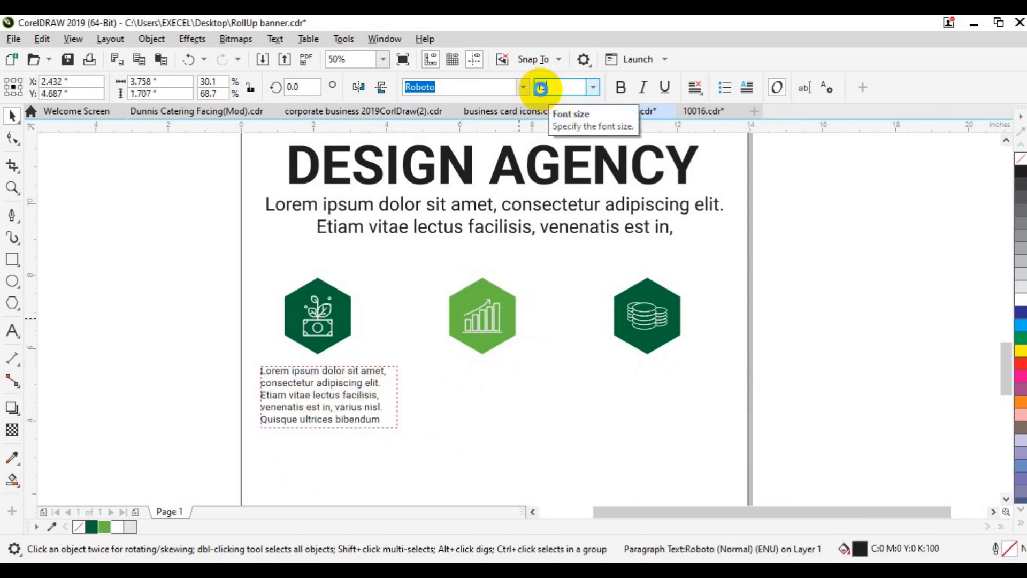
pyautogui.write('5')
pyautogui.press('Return')
pyautogui.click(1003, 498)
pyautogui.click(1004, 498)
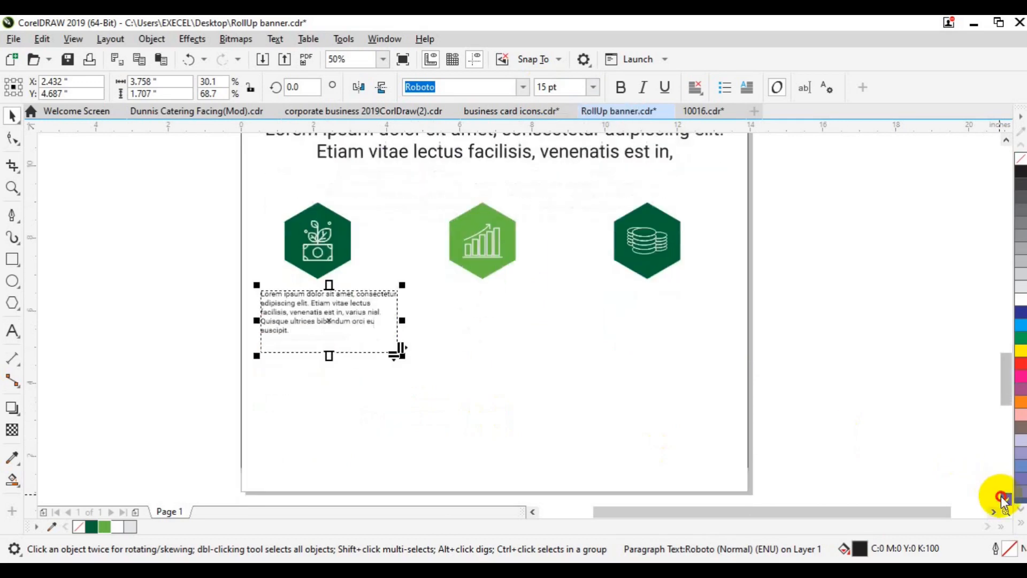
pyautogui.click(1003, 498)
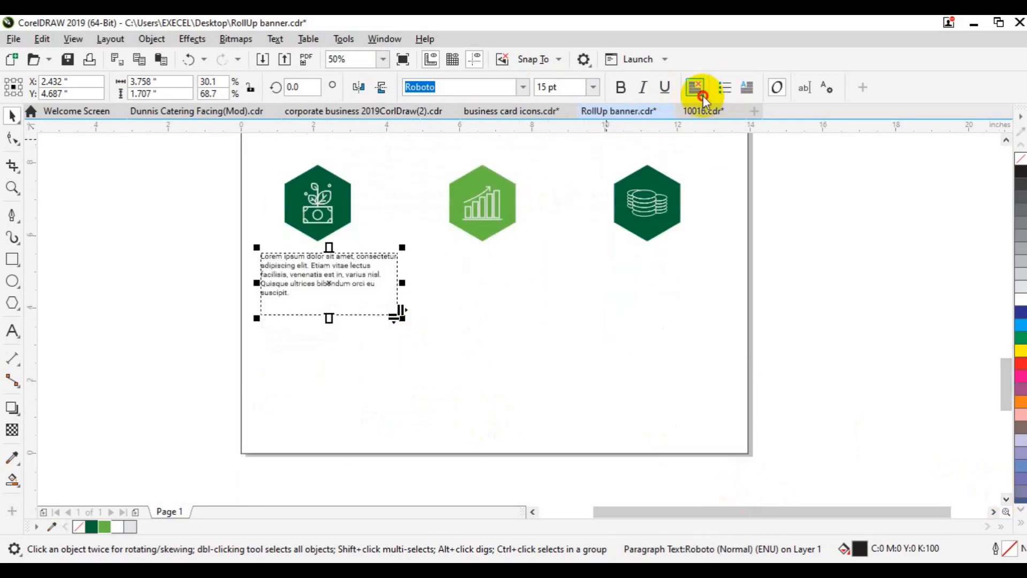
pyautogui.click(702, 94)
pyautogui.click(721, 143)
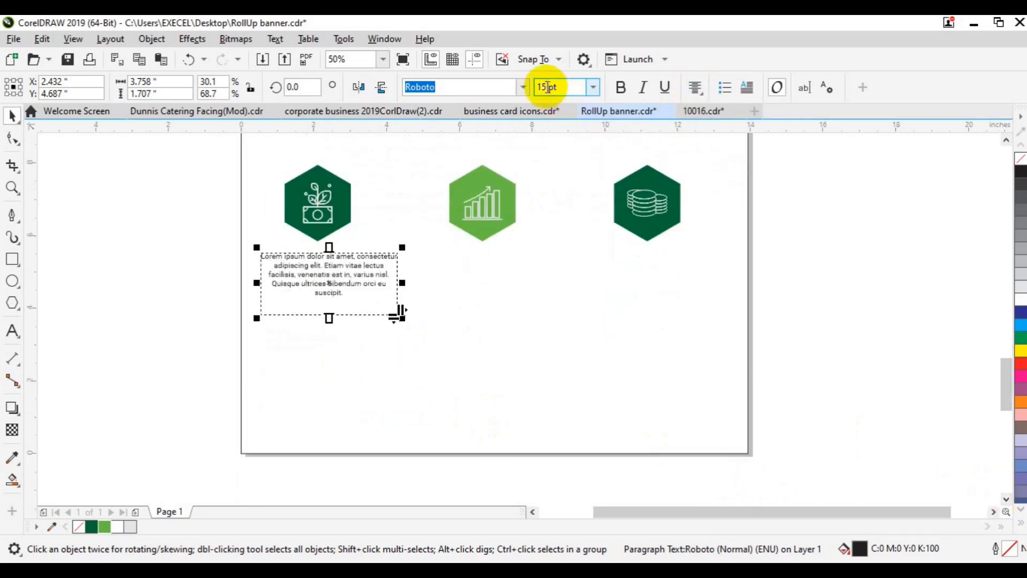
pyautogui.click(546, 87)
pyautogui.write('18')
pyautogui.press('Return')
pyautogui.moveTo(330, 289); pyautogui.dragTo(319, 294)
pyautogui.click(177, 294)
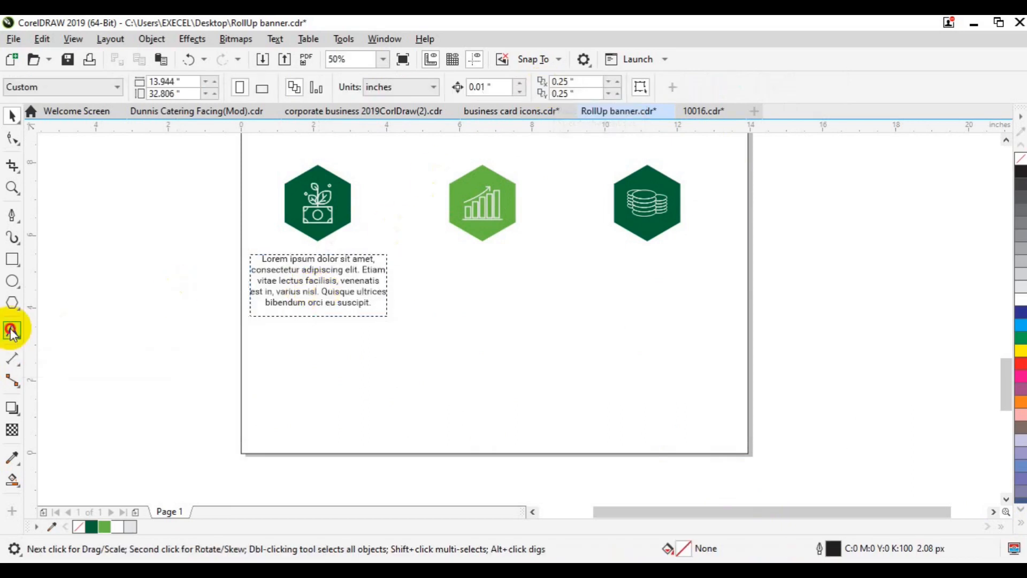
# - Type the GRAPHIC DESIGN heading beside the page in Roboto Black 18 pt
pyautogui.click(12, 330)
pyautogui.click(108, 282)
pyautogui.write('SR')
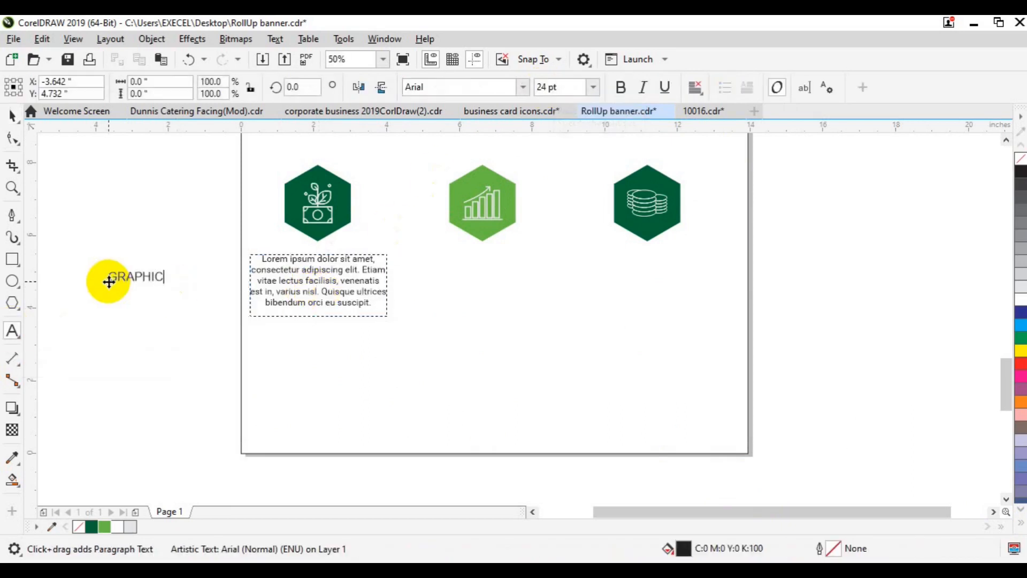
pyautogui.hotkey('ctrl', 'a')
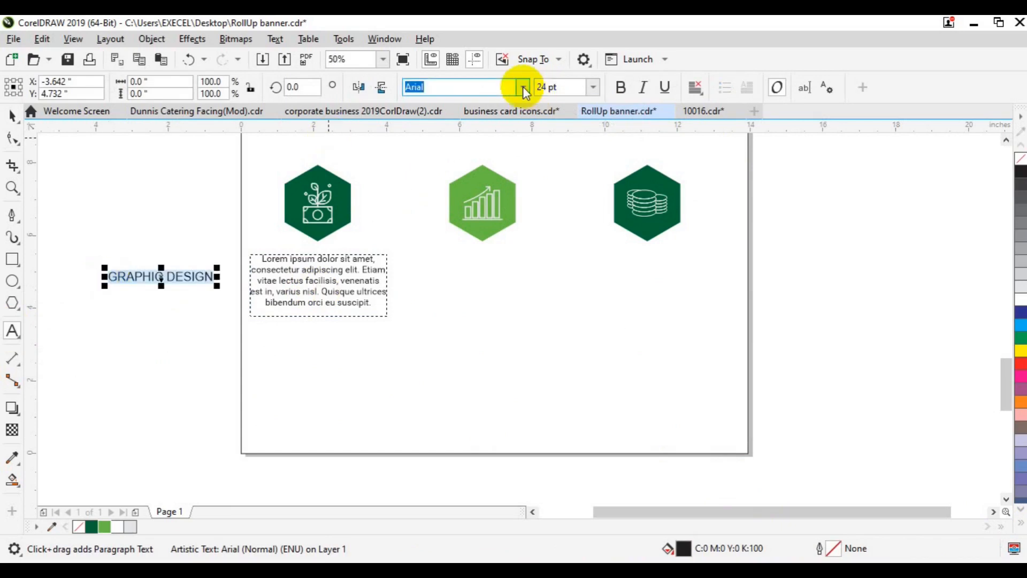
pyautogui.click(522, 87)
pyautogui.click(499, 175)
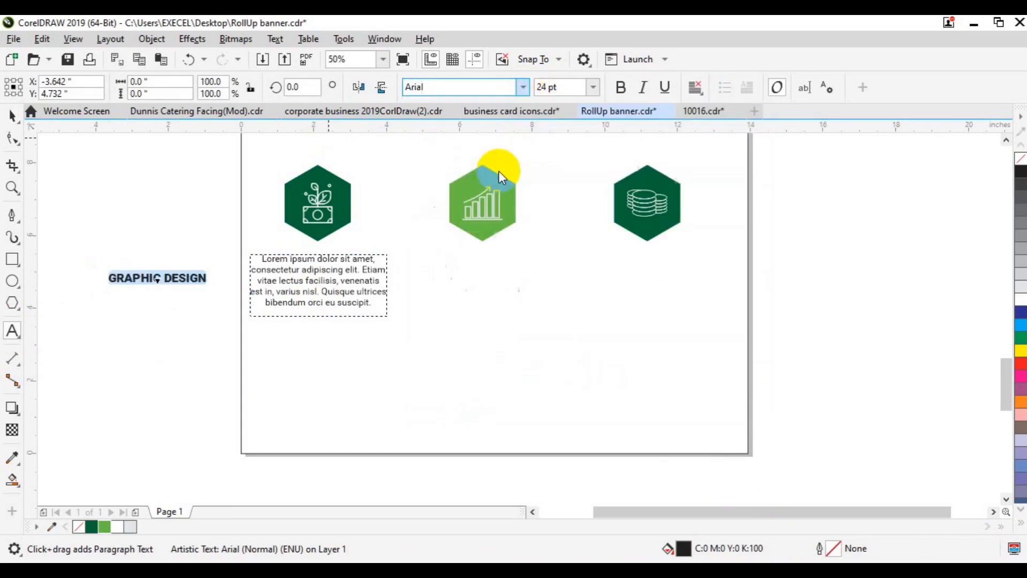
pyautogui.click(545, 87)
pyautogui.write('18')
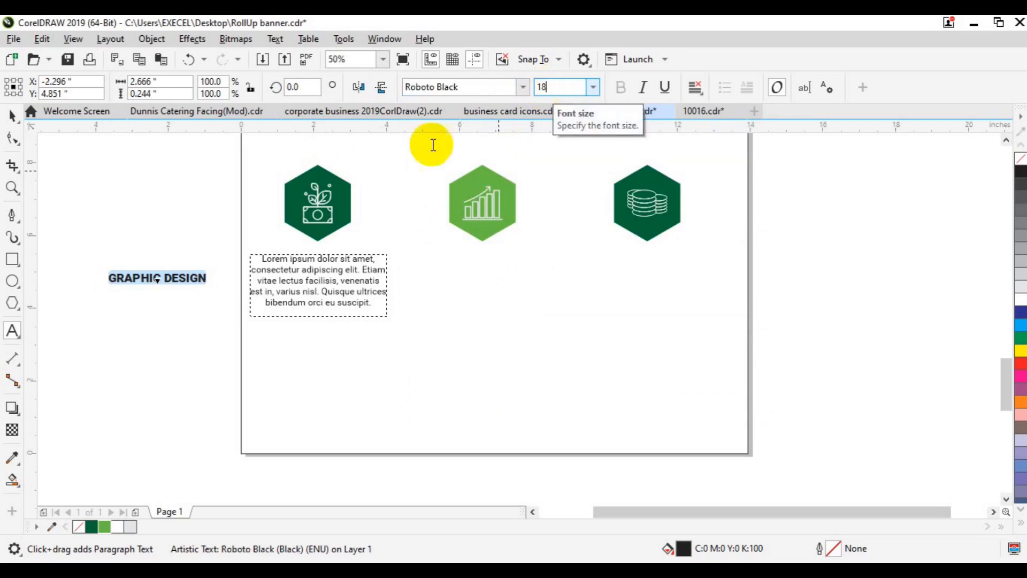
pyautogui.click(14, 119)
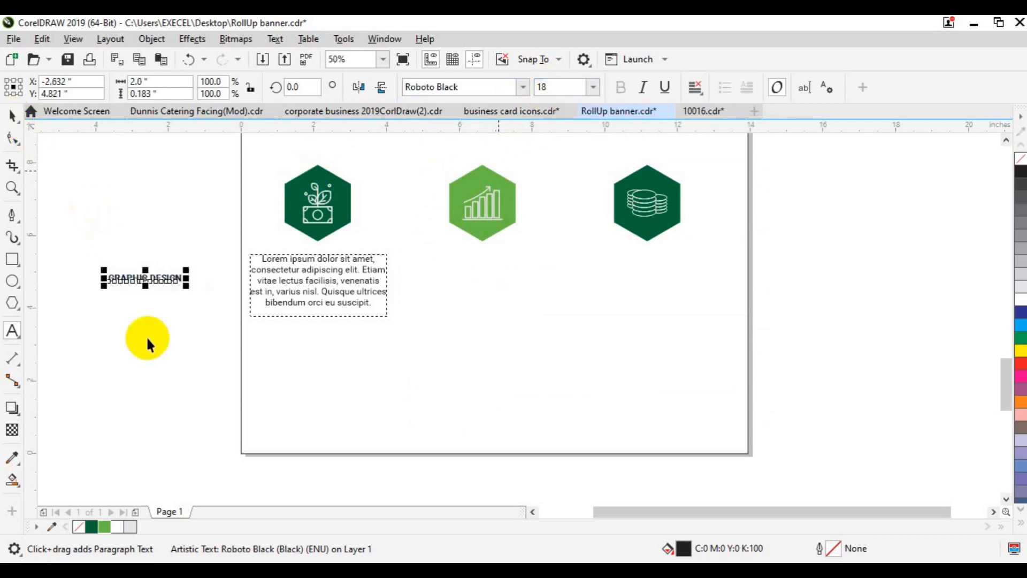
# - Move GRAPHIC DESIGN above the paragraph and centre the two on each other
pyautogui.moveTo(144, 278); pyautogui.dragTo(319, 248)
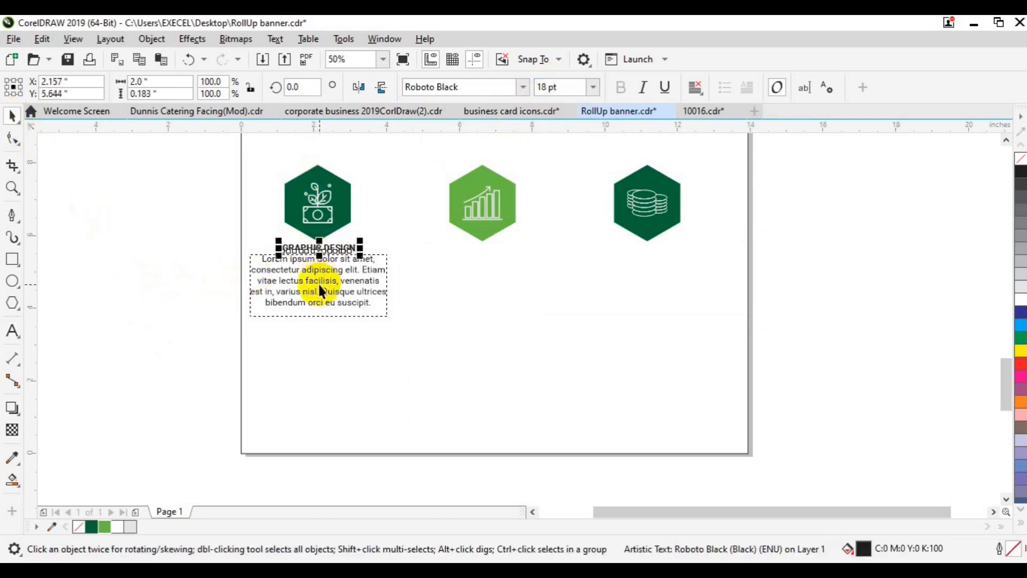
pyautogui.keyDown('shift'); pyautogui.click(319, 285); pyautogui.keyUp('shift')
pyautogui.press('c')
pyautogui.click(175, 297)
pyautogui.click(302, 303)
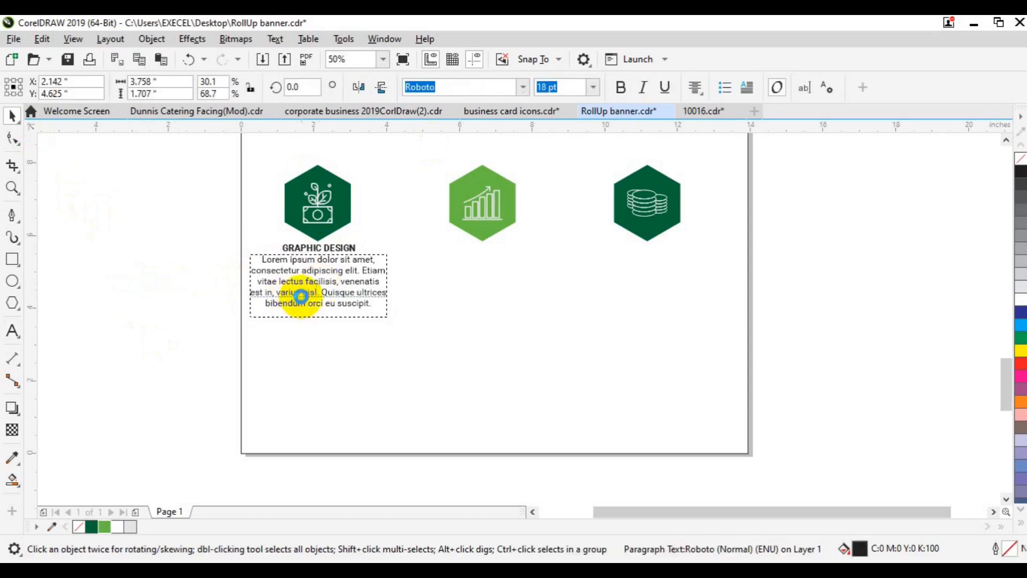
pyautogui.click(320, 250)
pyautogui.keyDown('ctrl'); pyautogui.click(326, 248); pyautogui.keyUp('ctrl')
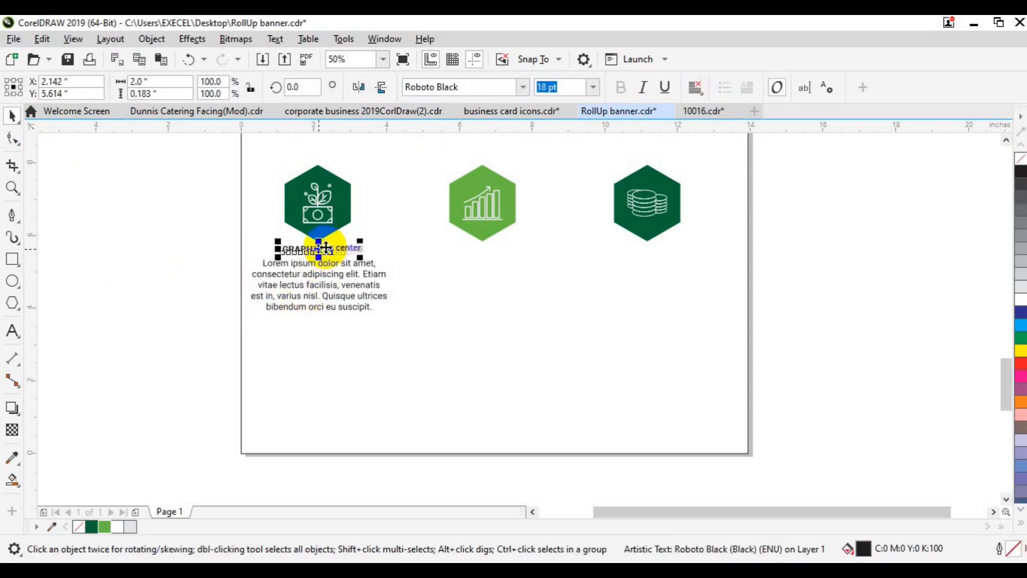
pyautogui.click(321, 288)
pyautogui.hotkey('ctrl', 'z')
pyautogui.hotkey('ctrl', 'z')
pyautogui.hotkey('ctrl', 'z')
pyautogui.hotkey('ctrl', 'z')
pyautogui.hotkey('ctrl', 'z')
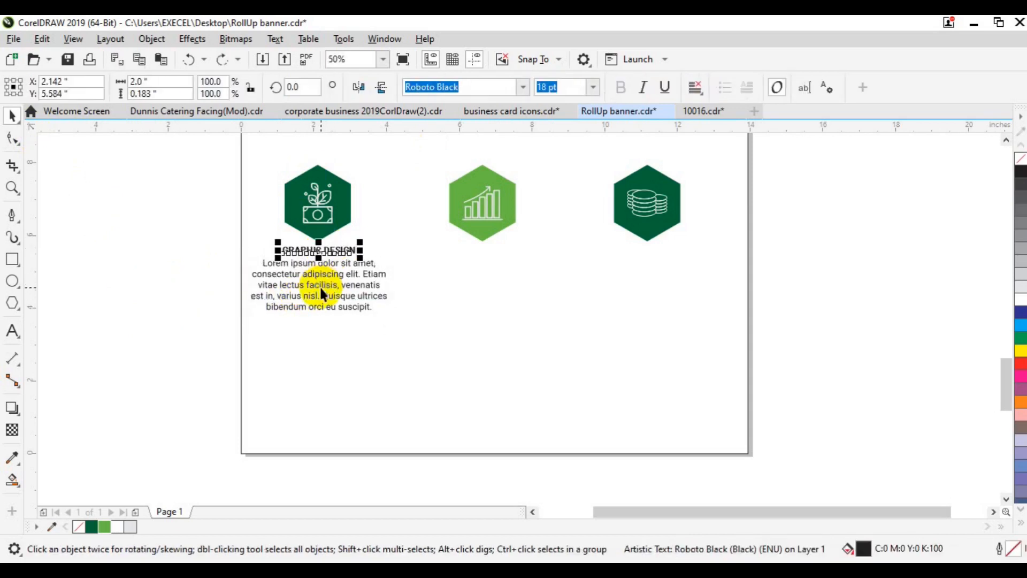
# - Group the heading with the paragraph and centre the pair under the left hexagon
pyautogui.click(319, 285)
pyautogui.click(12, 331)
pyautogui.click(289, 284)
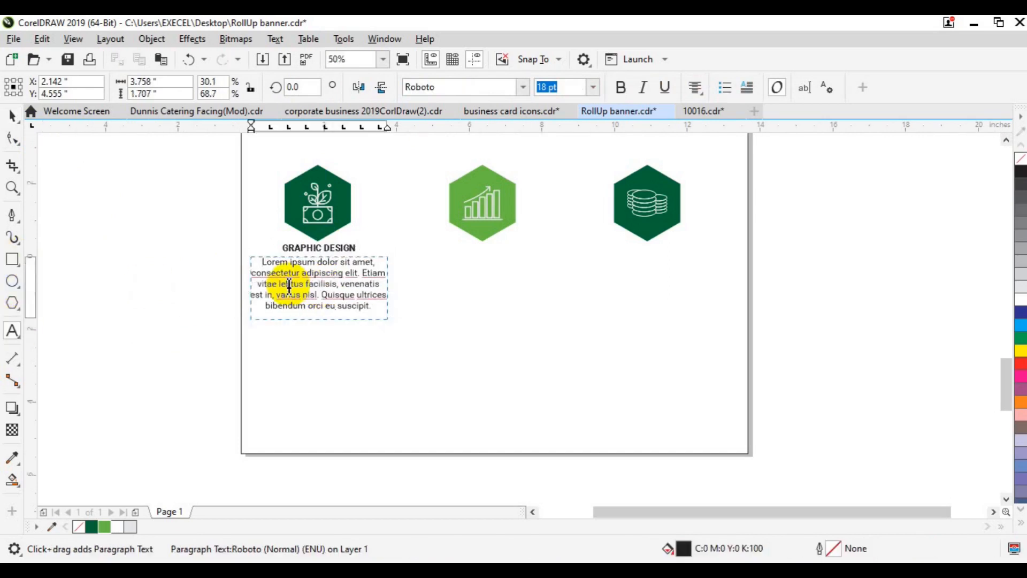
pyautogui.click(330, 264)
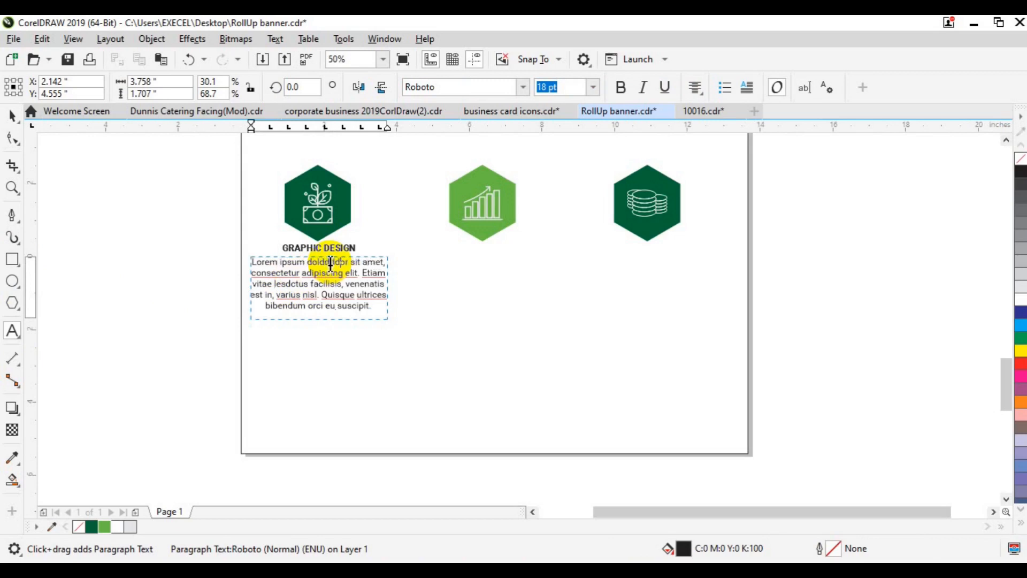
pyautogui.click(11, 115)
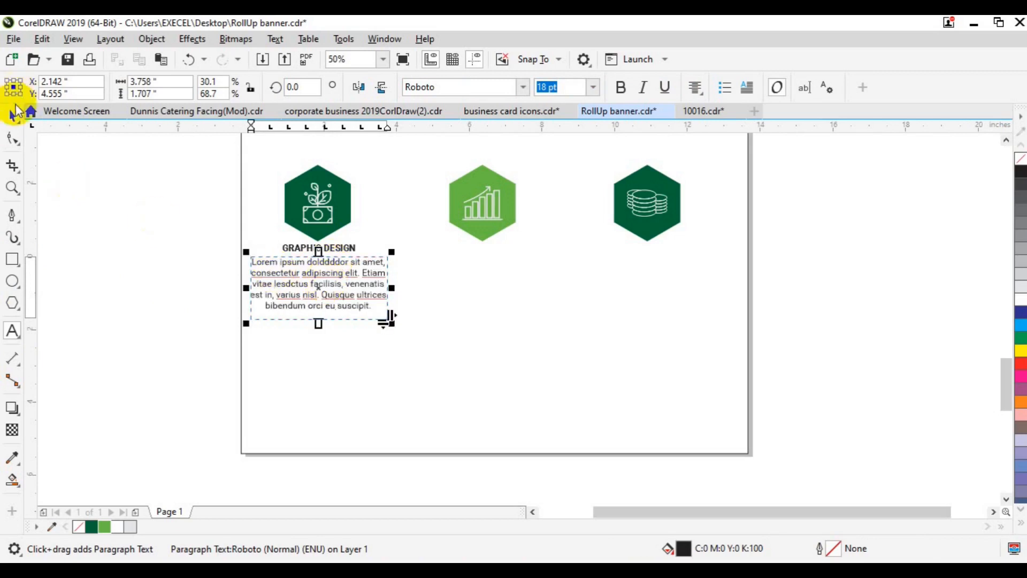
pyautogui.click(328, 248)
pyautogui.keyDown('ctrl'); pyautogui.click(327, 249); pyautogui.keyUp('ctrl')
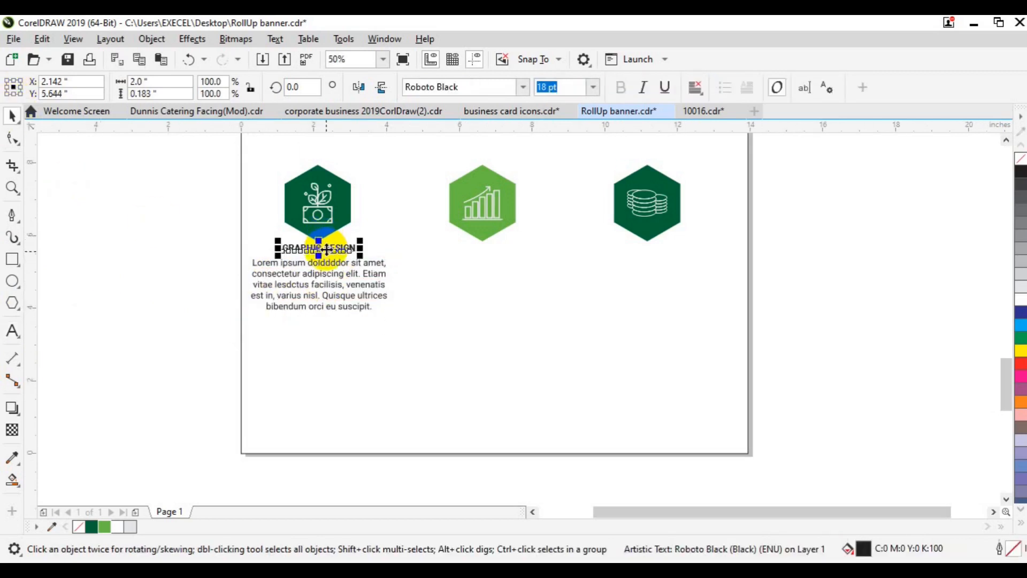
pyautogui.moveTo(423, 353); pyautogui.dragTo(438, 346)
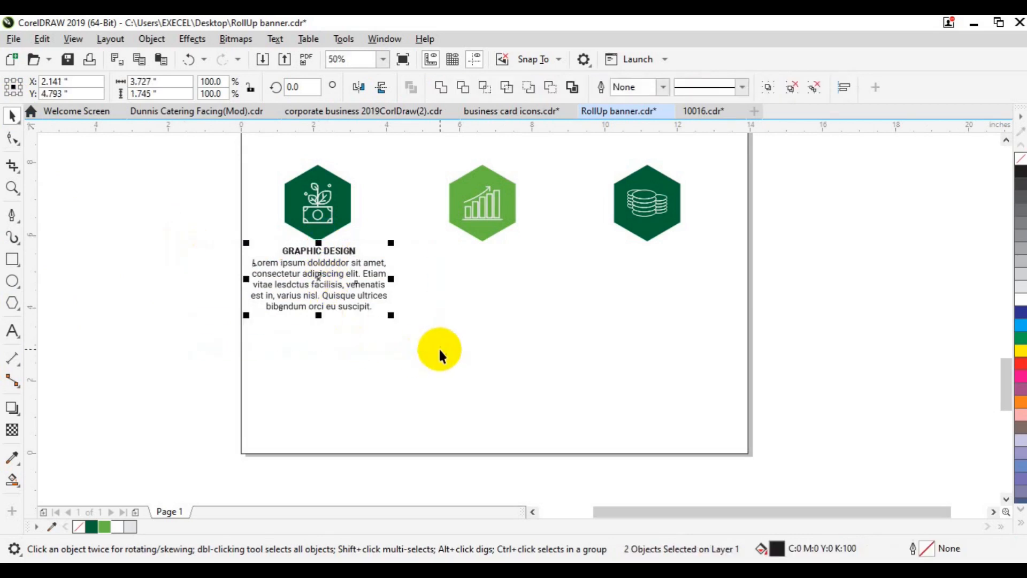
pyautogui.hotkey('ctrl', 'g')
pyautogui.keyDown('shift'); pyautogui.click(321, 220); pyautogui.keyUp('shift')
pyautogui.press('c')
pyautogui.press('Escape')
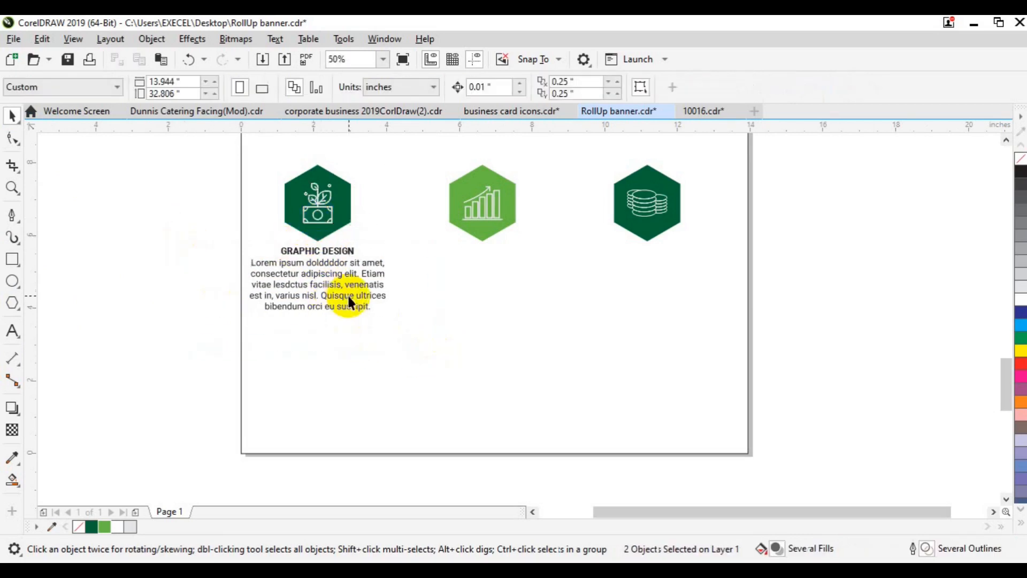
# - Copy the heading-and-caption group under the middle and right hexagons
pyautogui.click(349, 298)
pyautogui.moveTo(350, 297); pyautogui.dragTo(541, 291)
pyautogui.click(565, 316)
pyautogui.hotkey('ctrl', 'r')
# - Centre the copied text group under the middle hexagon
pyautogui.click(511, 289)
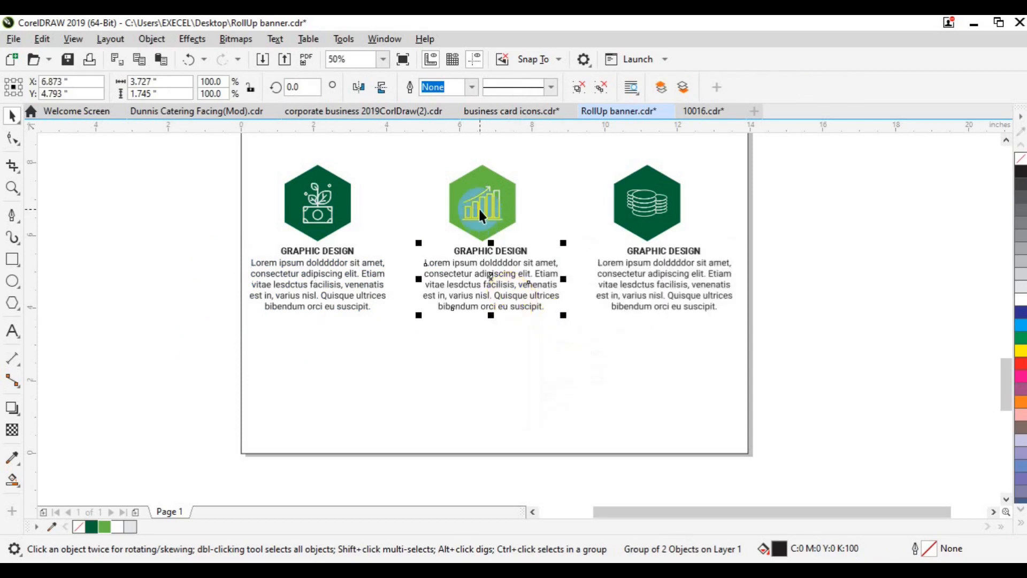
pyautogui.keyDown('shift'); pyautogui.click(478, 207); pyautogui.keyUp('shift')
pyautogui.press('c')
# - Centre the right caption group under the right hexagon
pyautogui.click(659, 216)
pyautogui.keyDown('shift'); pyautogui.click(662, 263); pyautogui.keyUp('shift')
pyautogui.press('c')
pyautogui.hotkey('ctrl', 'z')
pyautogui.click(795, 257)
pyautogui.click(679, 292)
pyautogui.moveTo(678, 291); pyautogui.dragTo(673, 290)
pyautogui.keyDown('shift'); pyautogui.click(650, 222); pyautogui.keyUp('shift')
pyautogui.press('c')
# - Group the three icon columns and centre the row horizontally on the page
pyautogui.moveTo(842, 167); pyautogui.dragTo(223, 375)
pyautogui.hotkey('ctrl', 'g')
pyautogui.keyDown('shift'); pyautogui.click(330, 380); pyautogui.keyUp('shift')
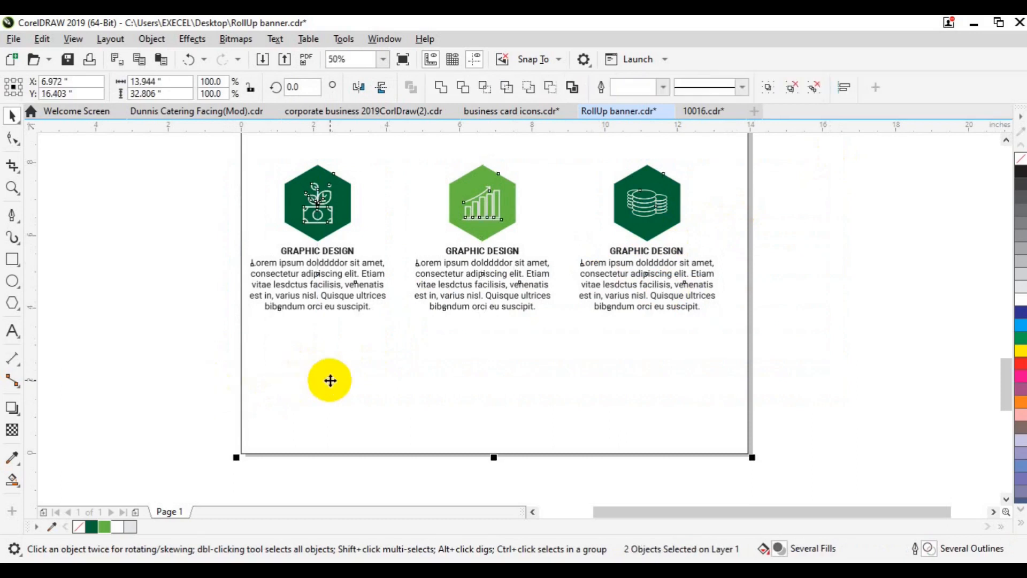
pyautogui.press('c')
pyautogui.click(808, 225)
# - With the whole page in view, nudge the icon row slightly higher
pyautogui.click(11, 184)
pyautogui.click(62, 87)
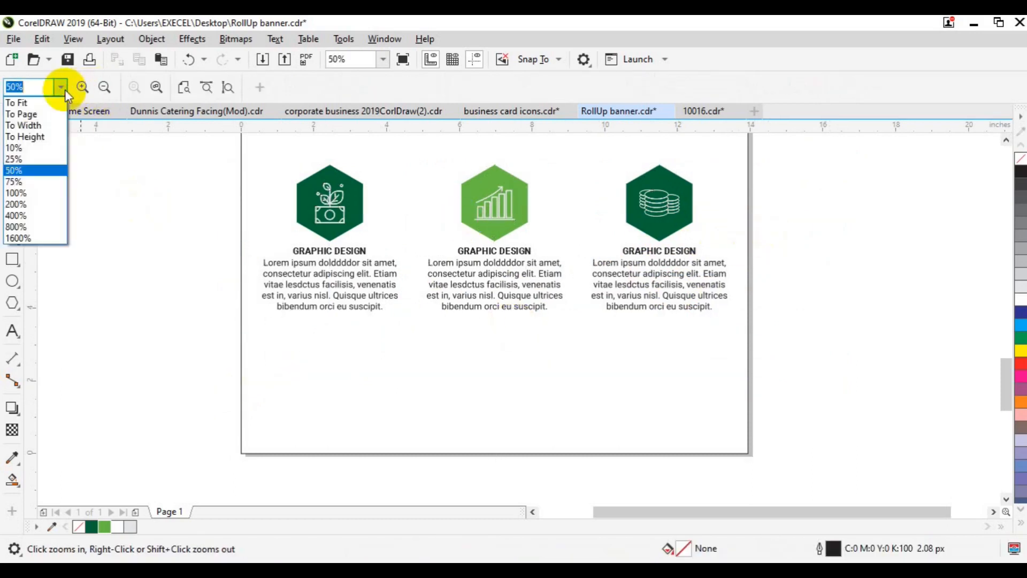
pyautogui.click(41, 115)
pyautogui.press('space')
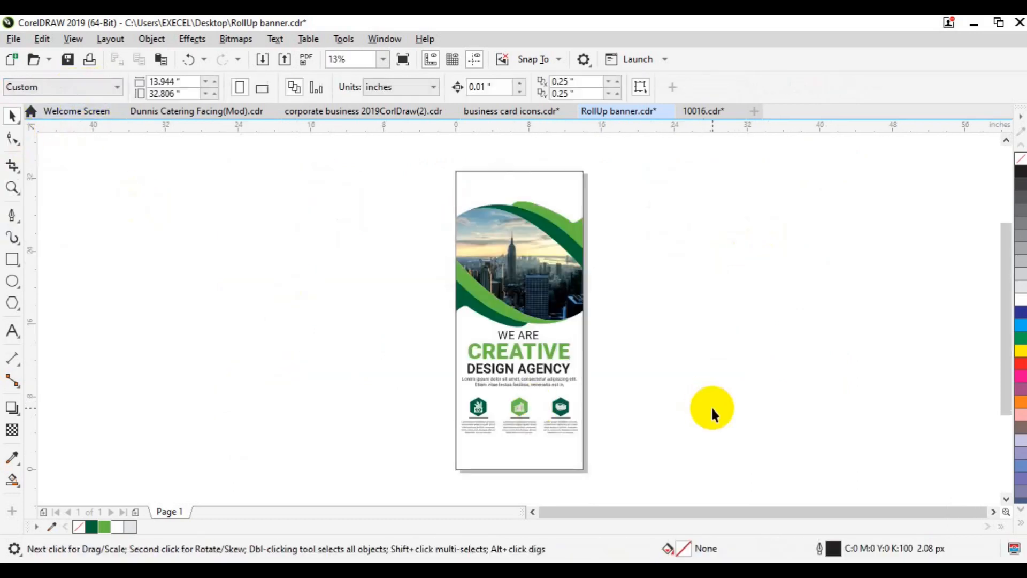
pyautogui.click(472, 408)
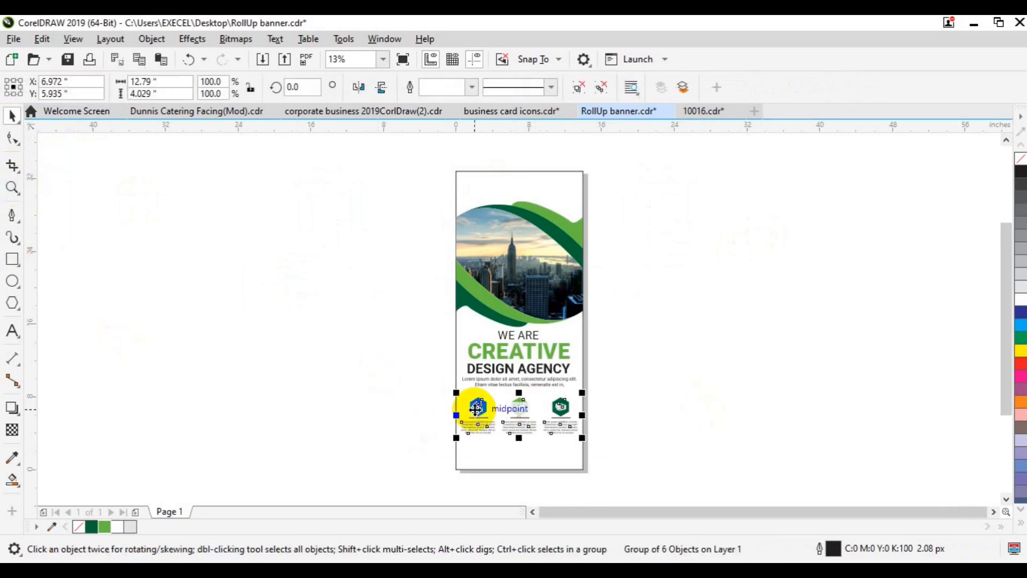
pyautogui.moveTo(474, 408); pyautogui.dragTo(476, 406)
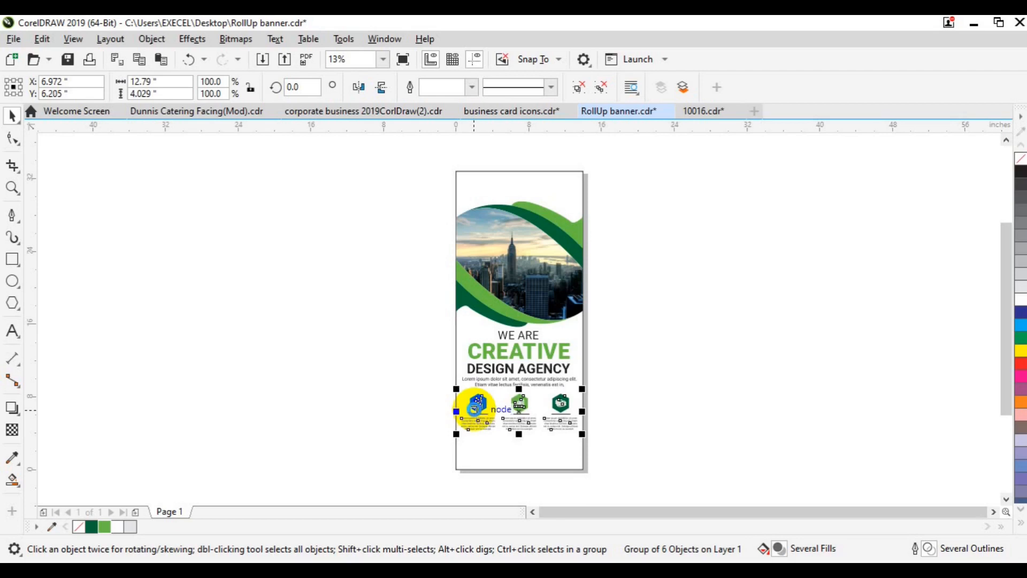
pyautogui.click(697, 409)
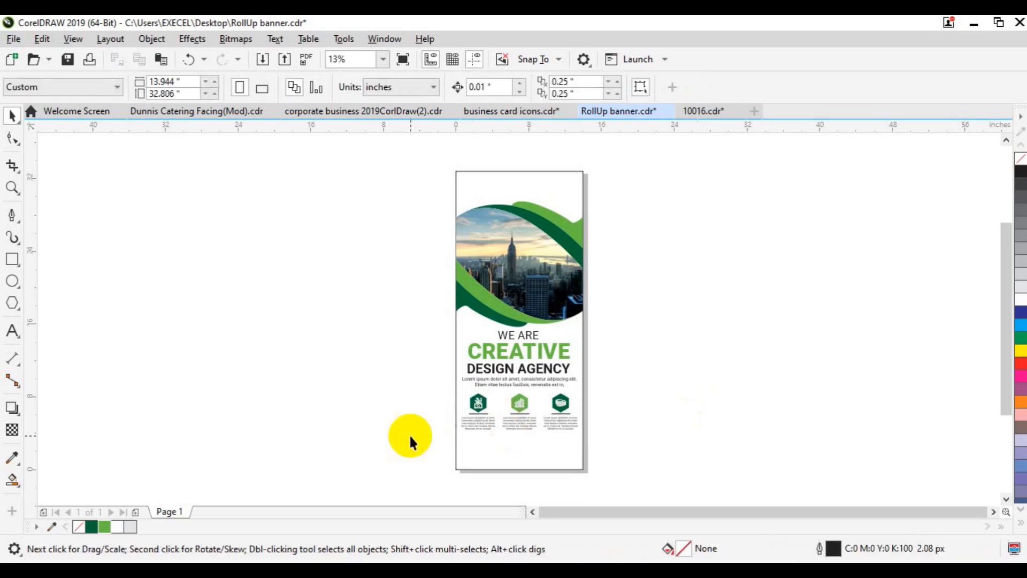
# - Place a copy of the WE ARE line to the left of the page
pyautogui.click(516, 373)
pyautogui.press('Tab')
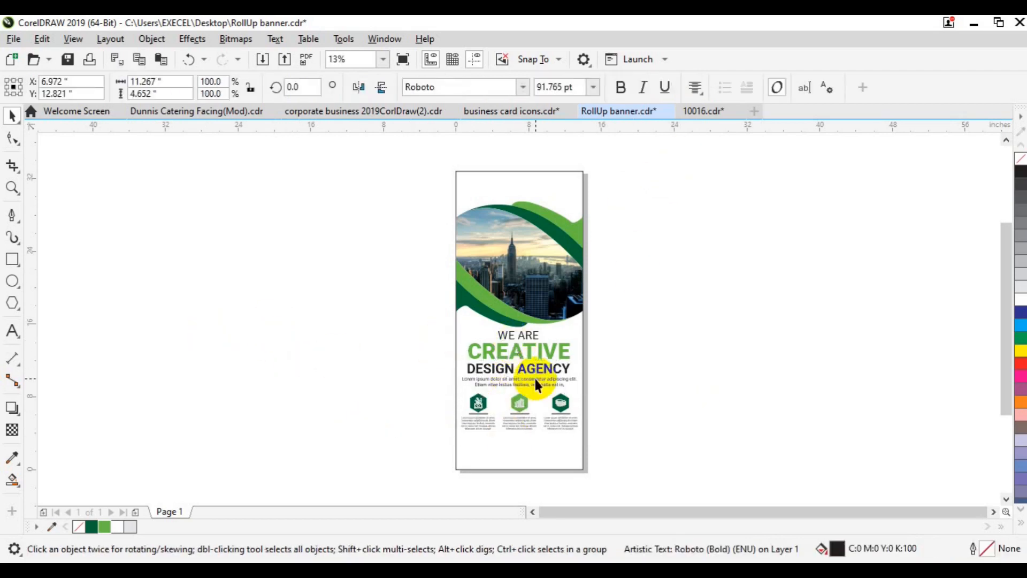
pyautogui.moveTo(518, 335); pyautogui.dragTo(397, 220)
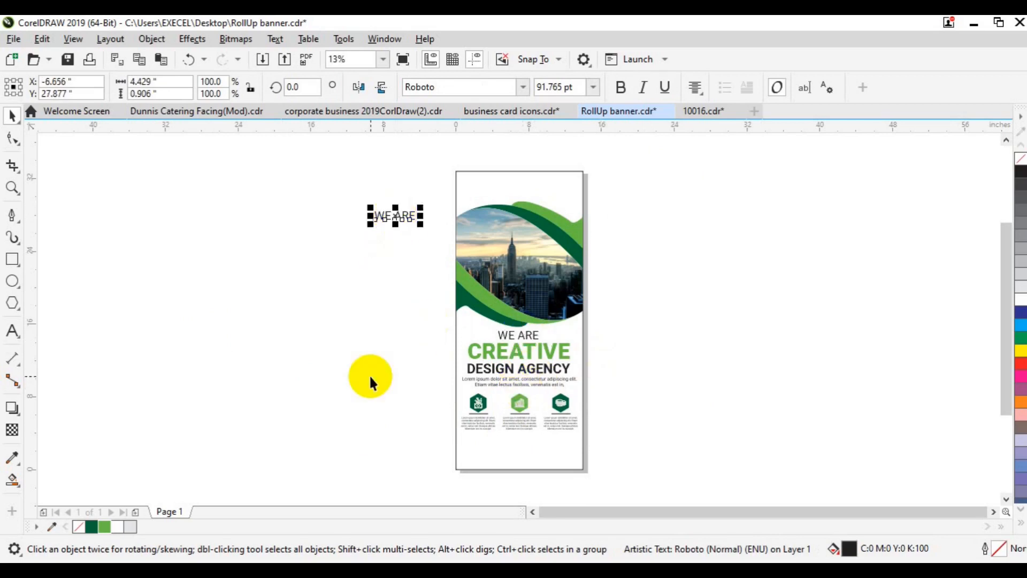
# - Open the Glyphs docker and browse symbol fonts such as Webdings
pyautogui.hotkey('ctrl', 'F11')
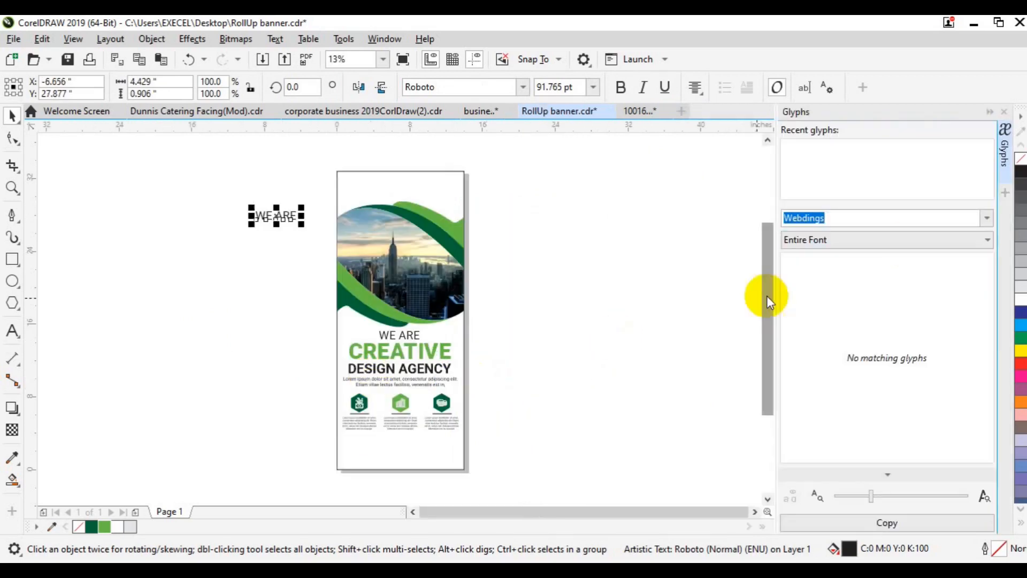
pyautogui.click(987, 220)
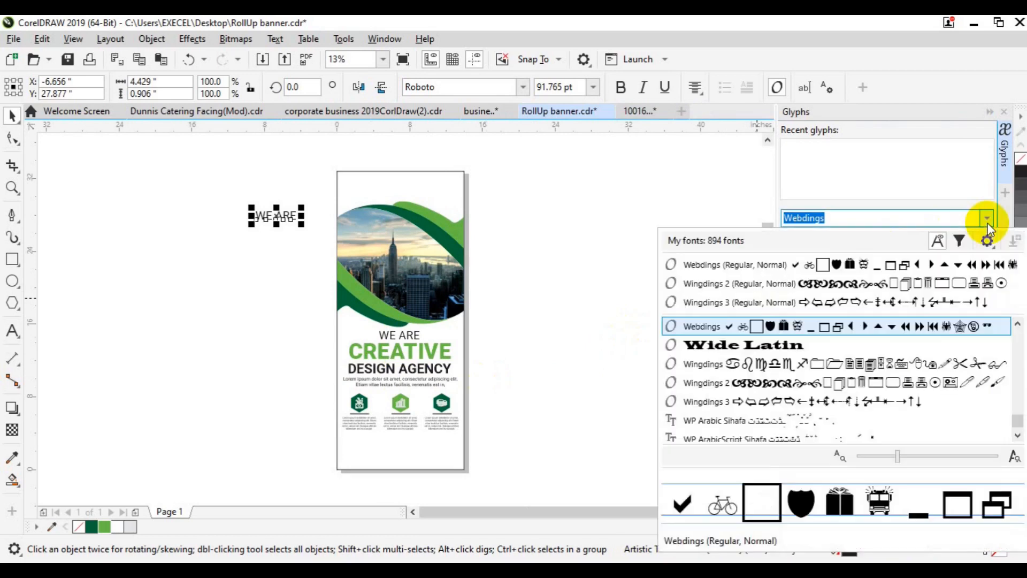
pyautogui.click(925, 327)
pyautogui.click(621, 257)
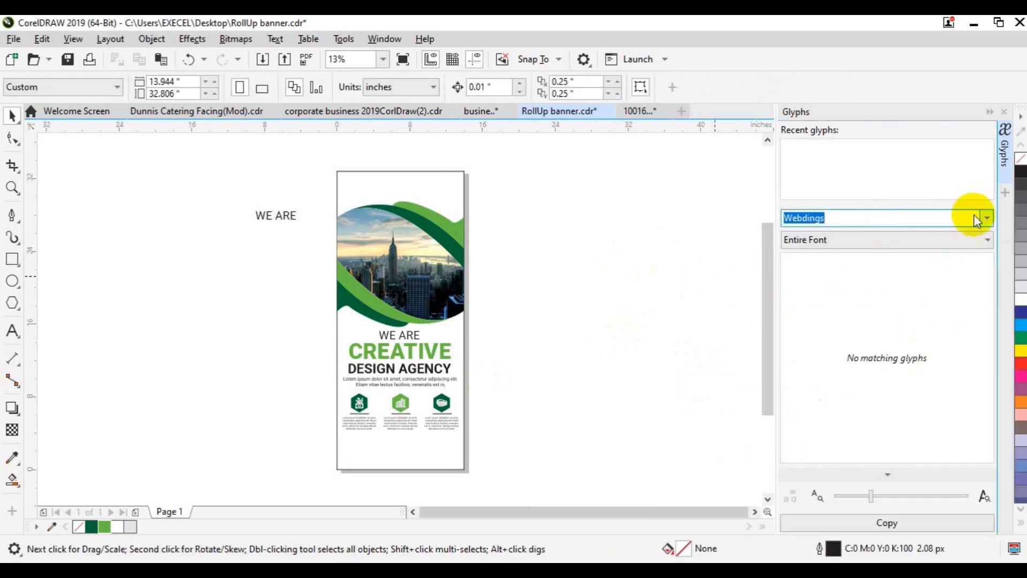
pyautogui.click(986, 218)
pyautogui.click(940, 267)
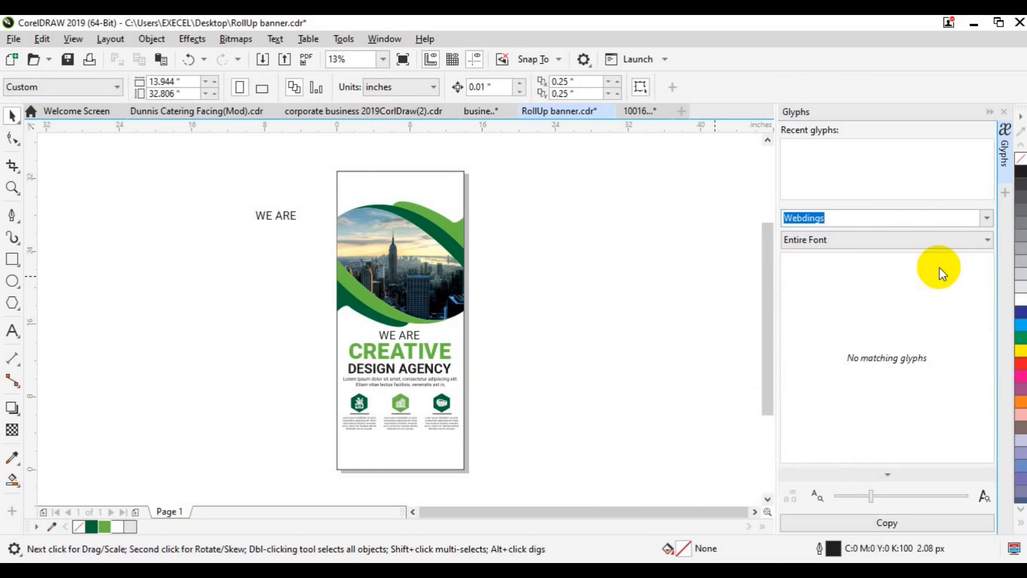
pyautogui.click(926, 239)
pyautogui.click(927, 239)
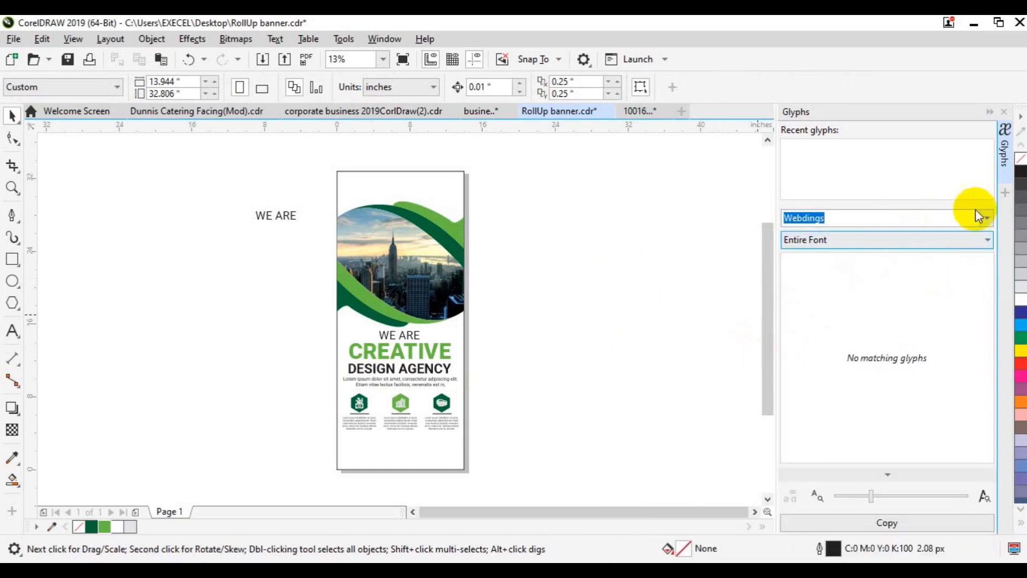
pyautogui.click(985, 218)
pyautogui.click(917, 293)
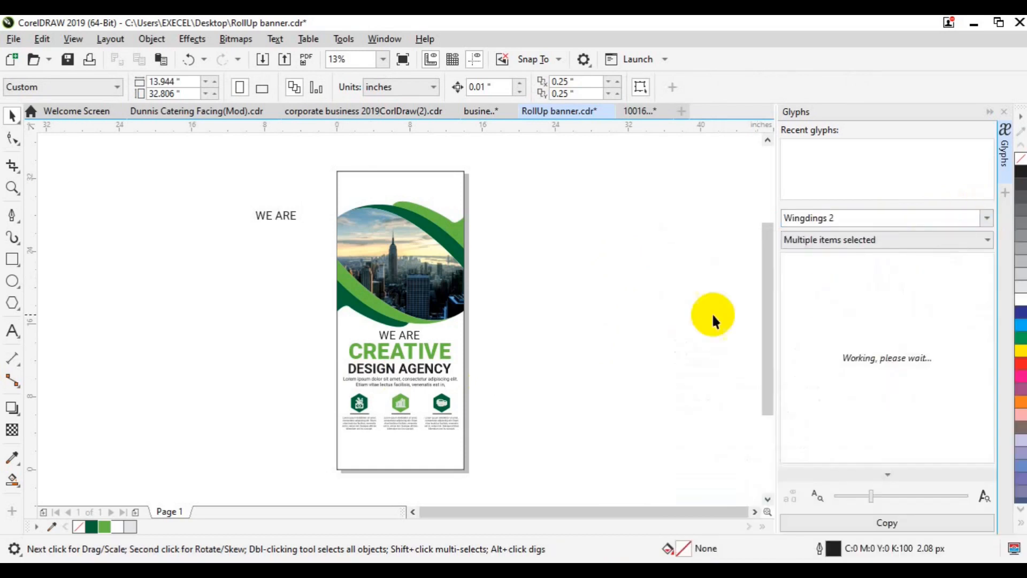
pyautogui.click(986, 219)
# - Place a Webdings symbol glyph at the banner's top-left corner as the logo
pyautogui.click(971, 266)
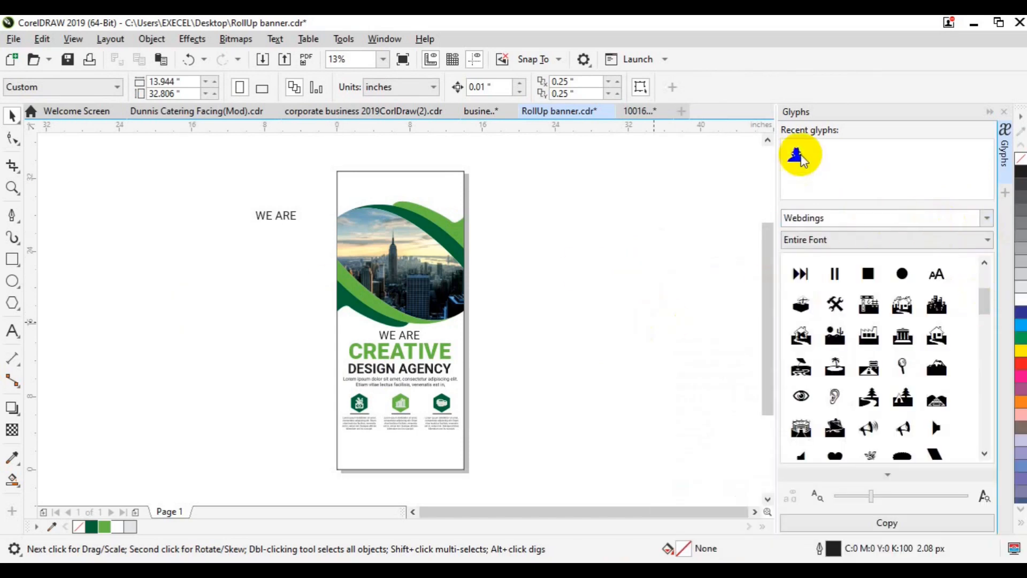
pyautogui.moveTo(800, 156); pyautogui.dragTo(628, 218)
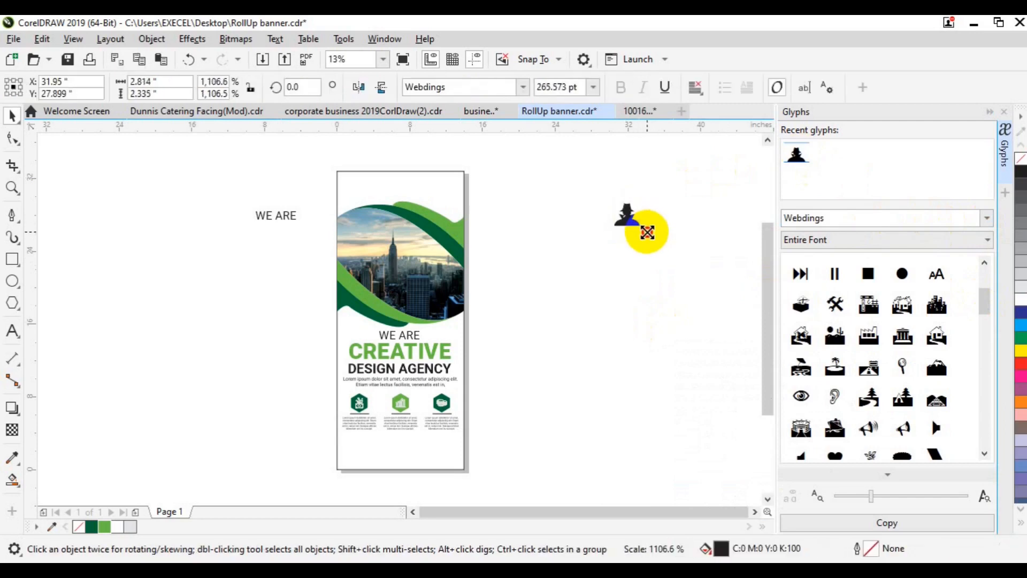
pyautogui.moveTo(626, 217); pyautogui.dragTo(361, 191)
# - Turn the WE ARE copy into the company name, sized 80 pt then 50 pt, beside the logo
pyautogui.click(279, 219)
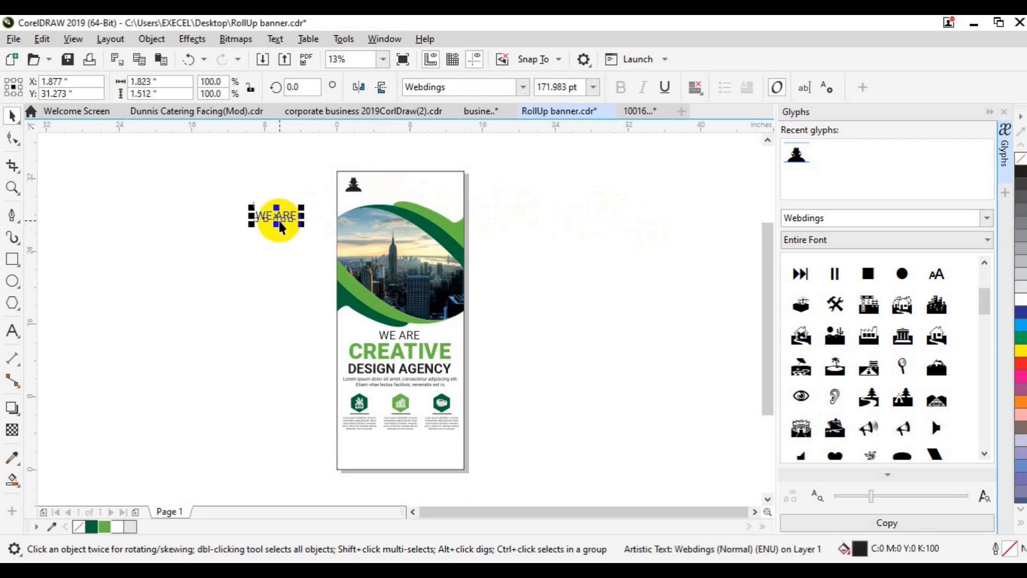
pyautogui.click(18, 321)
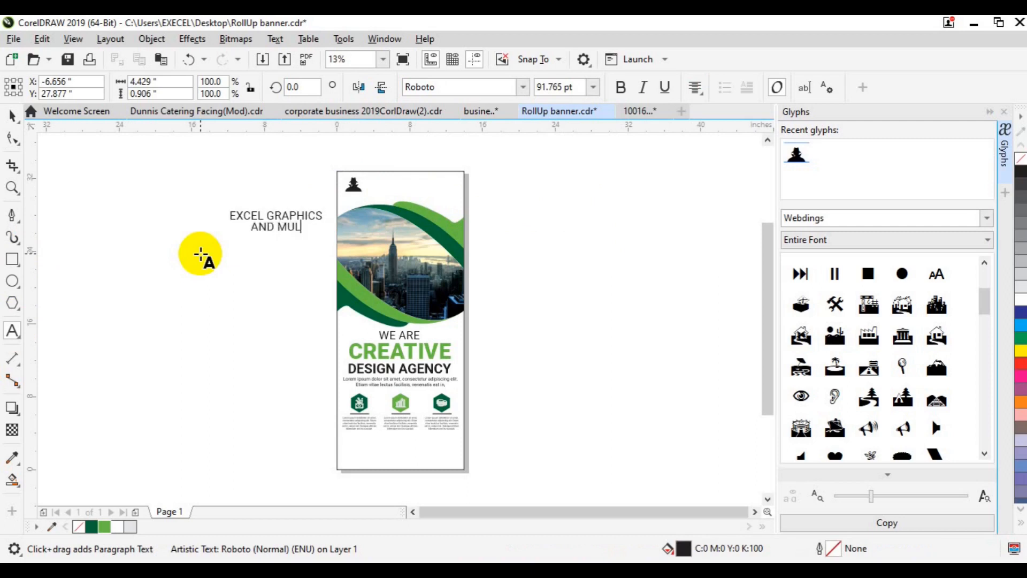
pyautogui.hotkey('ctrl', 'a')
pyautogui.click(540, 85)
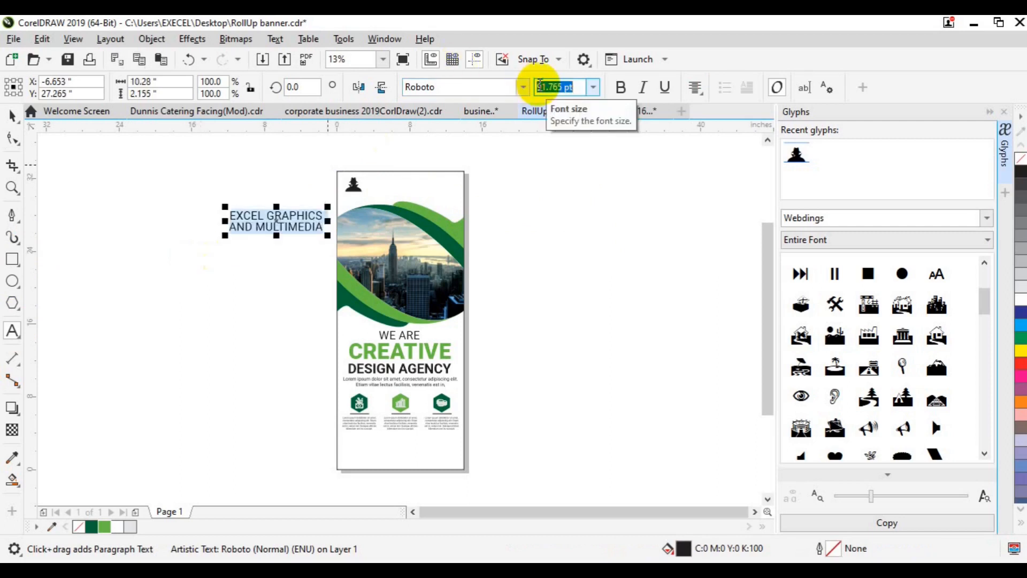
pyautogui.write('80')
pyautogui.press('Return')
pyautogui.click(13, 115)
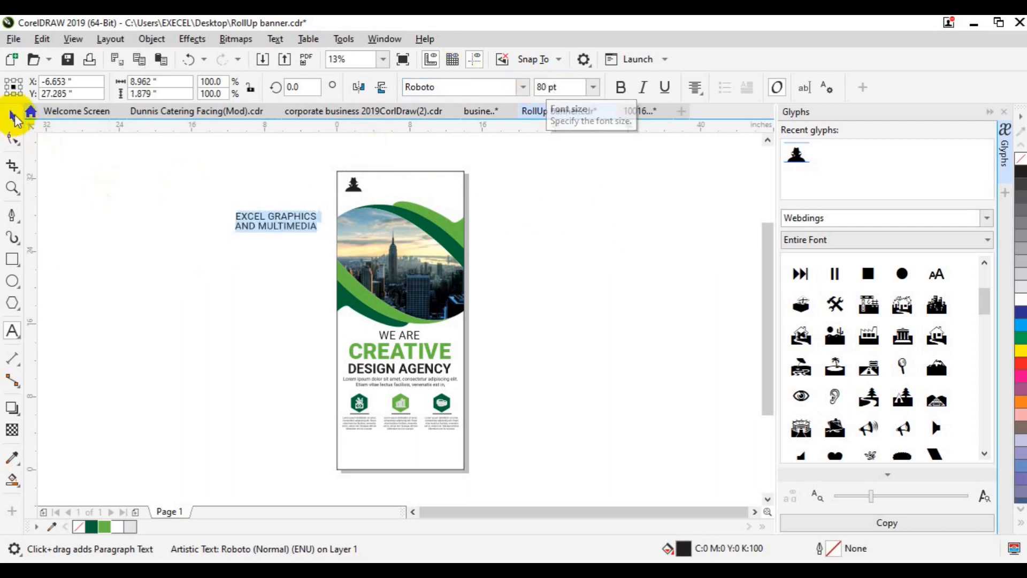
pyautogui.moveTo(276, 221); pyautogui.dragTo(407, 188)
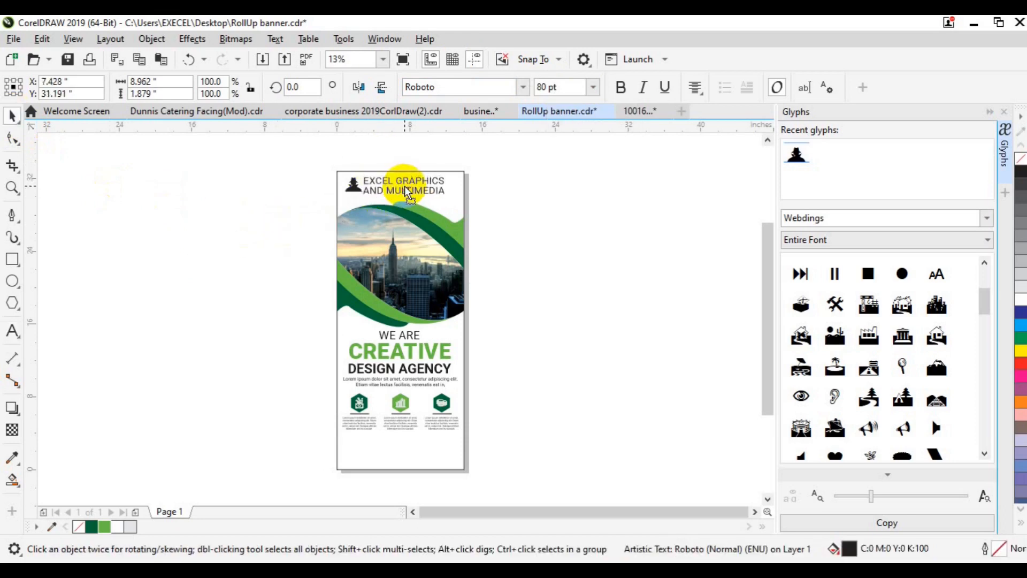
pyautogui.click(544, 87)
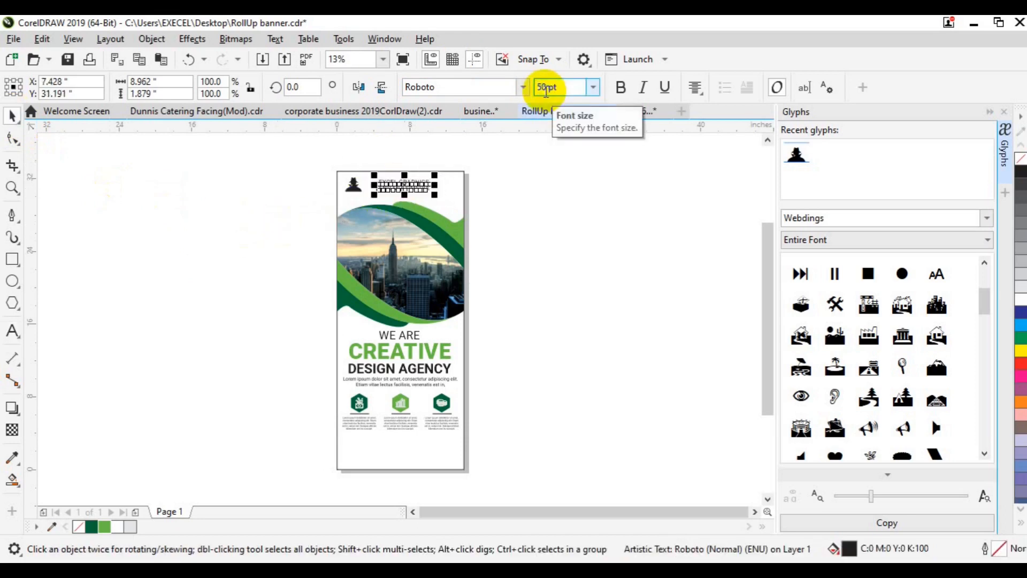
pyautogui.click(391, 187)
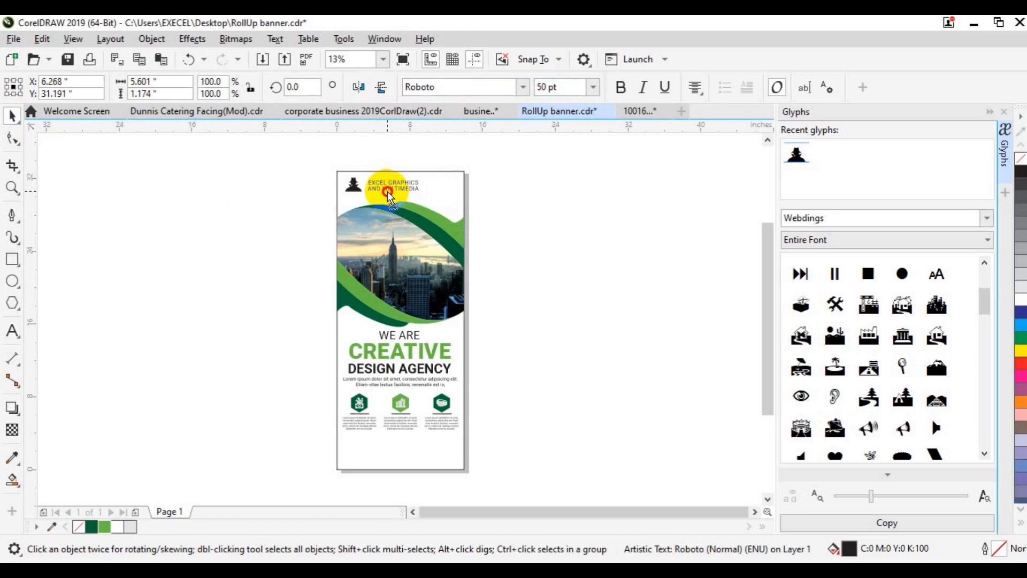
# - Align the company name with the logo, fill the logo dark green, and save
pyautogui.keyDown('shift'); pyautogui.click(348, 189); pyautogui.keyUp('shift')
pyautogui.press('e')
pyautogui.click(471, 215)
pyautogui.click(350, 193)
pyautogui.click(92, 526)
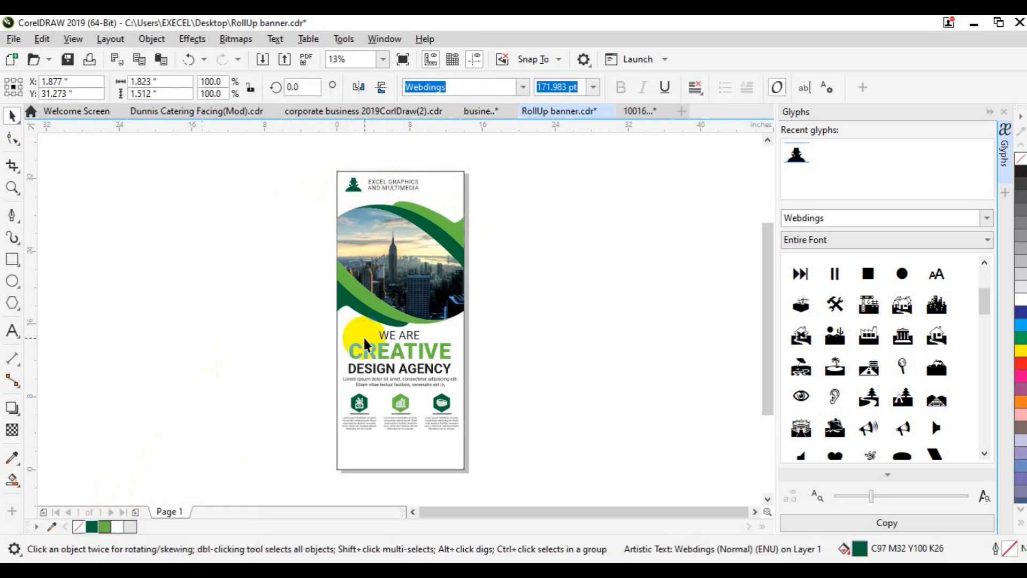
pyautogui.click(595, 316)
pyautogui.hotkey('ctrl', 's')
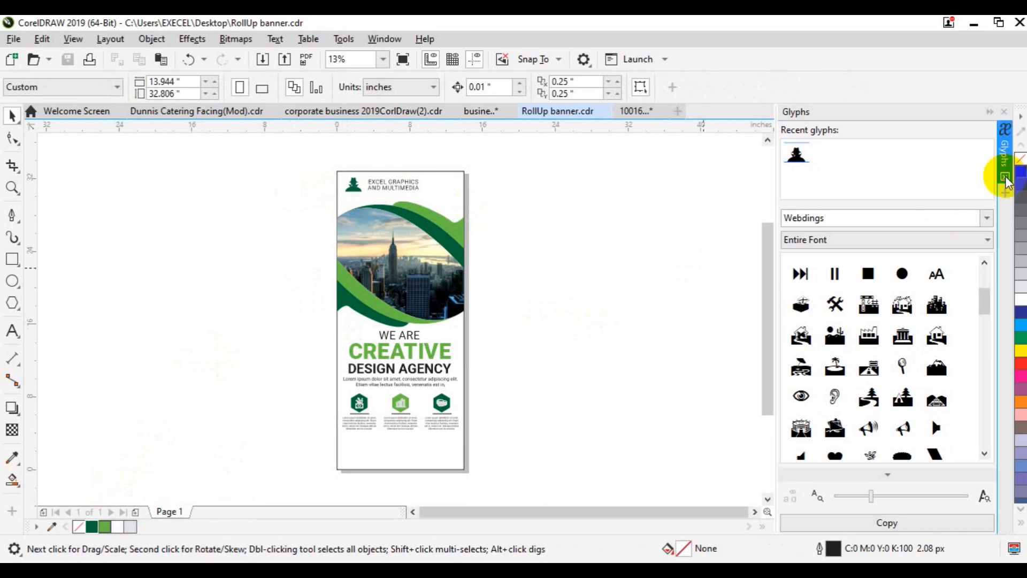
pyautogui.click(1005, 179)
# - Zoom into the lower banner and move the Lorem ipsum text further down
pyautogui.click(13, 187)
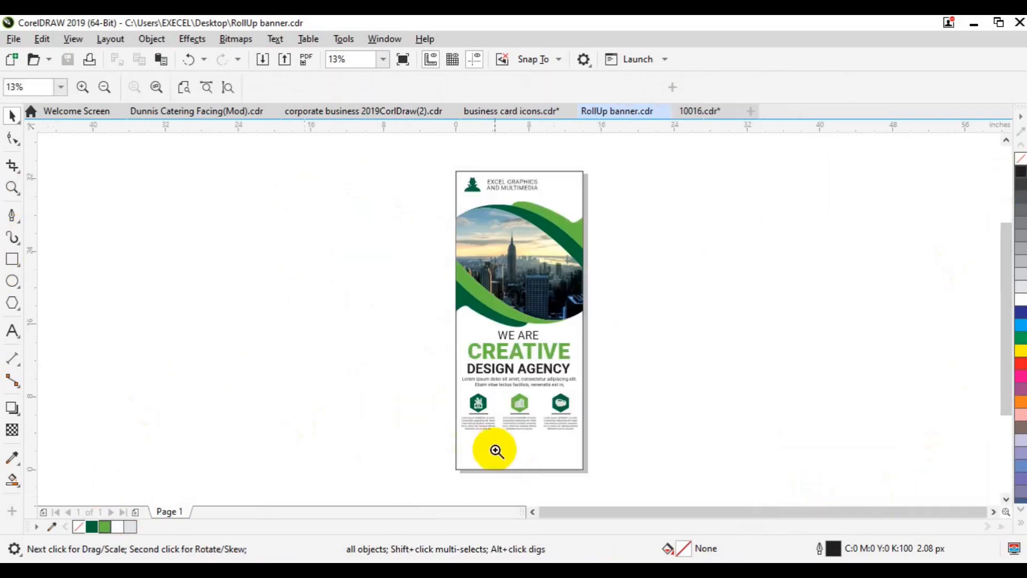
pyautogui.click(496, 450)
pyautogui.moveTo(466, 192); pyautogui.dragTo(541, 308)
pyautogui.keyDown('shift'); pyautogui.click(597, 341); pyautogui.keyUp('shift')
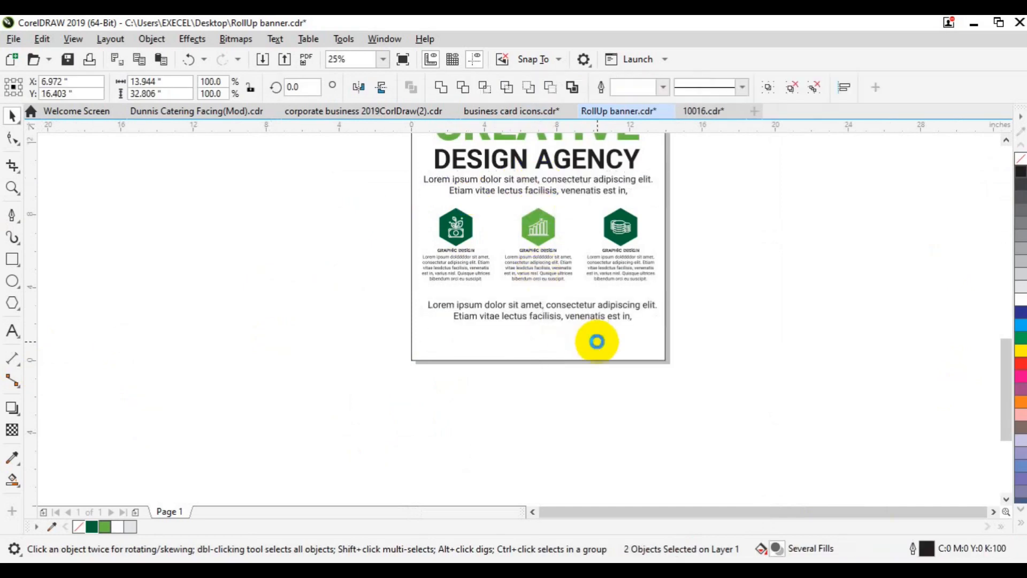
pyautogui.click(738, 326)
# - Copy DESIGN AGENCY to the page bottom and replace it with CALL US and a phone number at 80 pt
pyautogui.click(1006, 140)
pyautogui.click(1006, 140)
pyautogui.click(549, 281)
pyautogui.moveTo(549, 280); pyautogui.dragTo(534, 456)
pyautogui.press('F8')
pyautogui.hotkey('ctrl', 'a')
pyautogui.write('CAL')
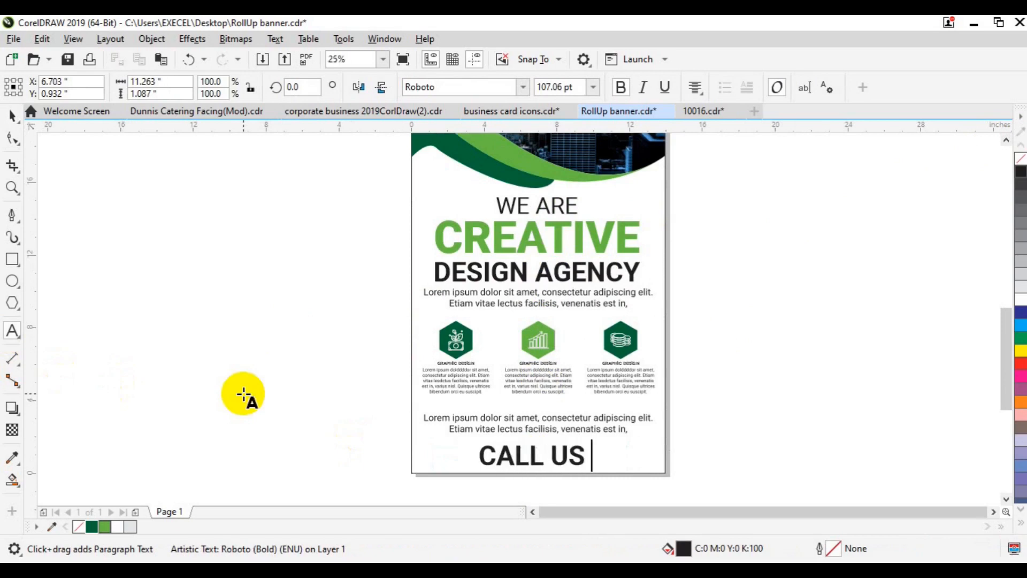
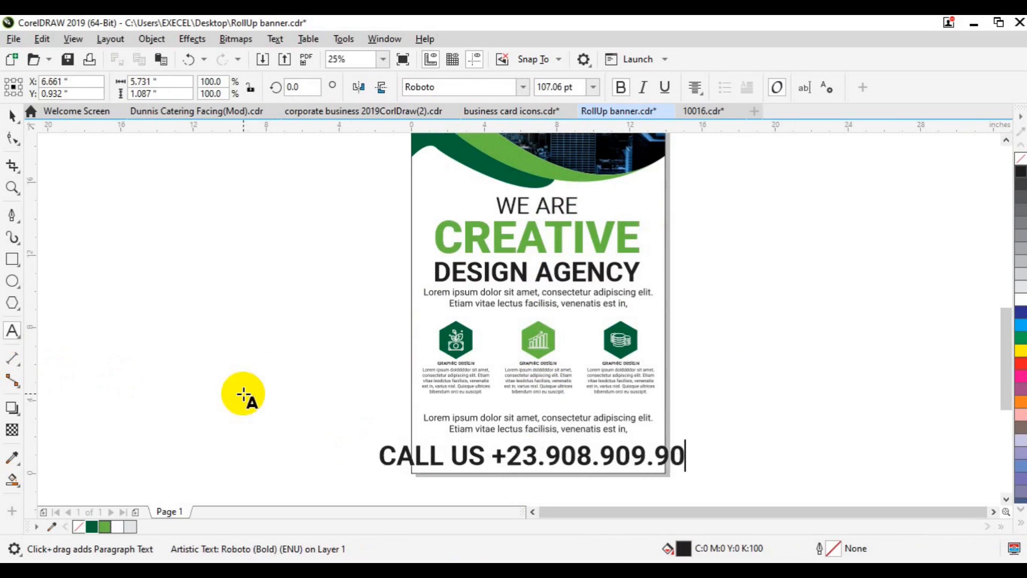
pyautogui.hotkey('ctrl', 'a')
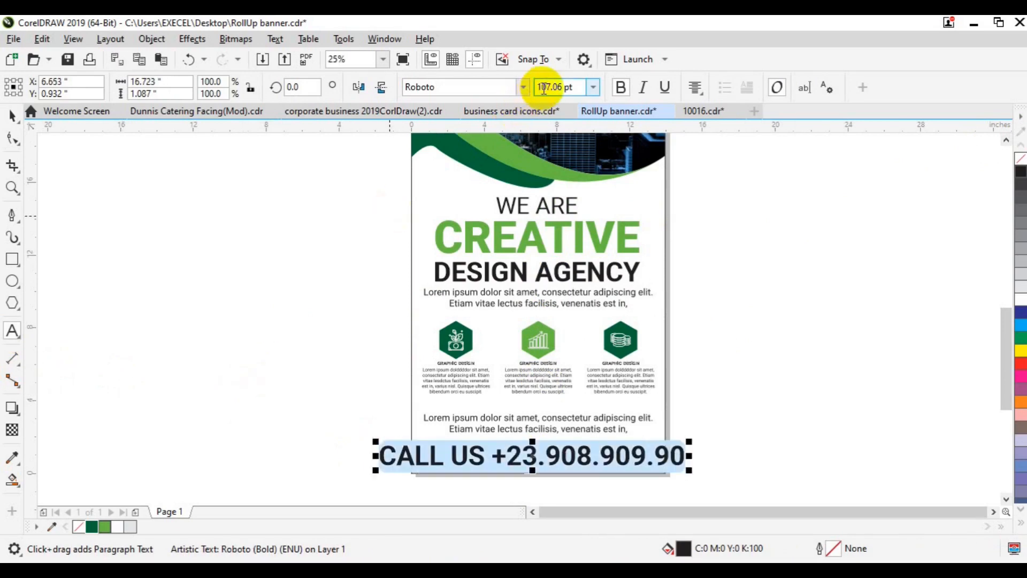
pyautogui.press('Return')
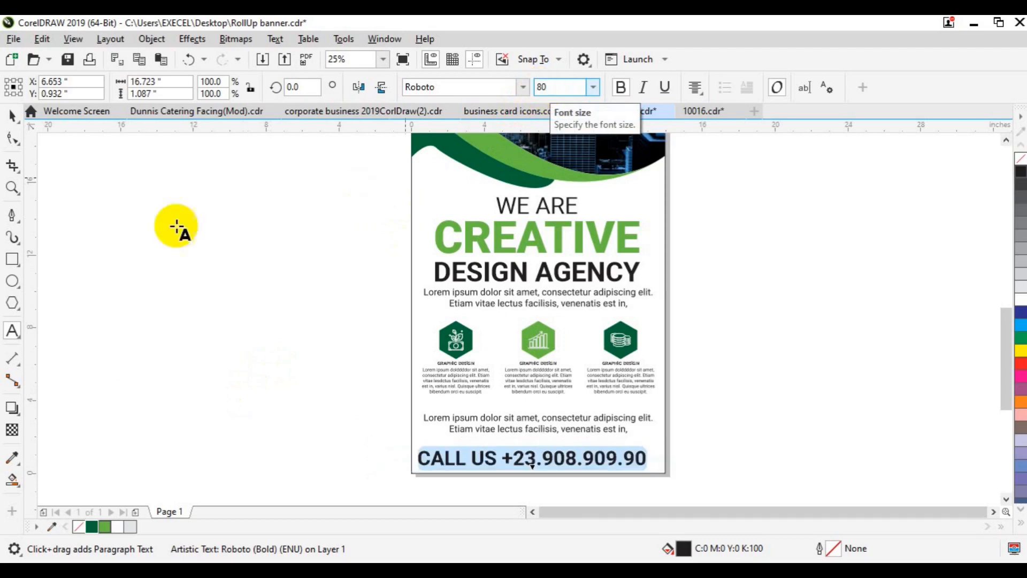
# - Centre the CALL US line on the page, nudge it up, and colour CALL US dark green
pyautogui.click(13, 115)
pyautogui.keyDown('shift'); pyautogui.click(654, 406); pyautogui.keyUp('shift')
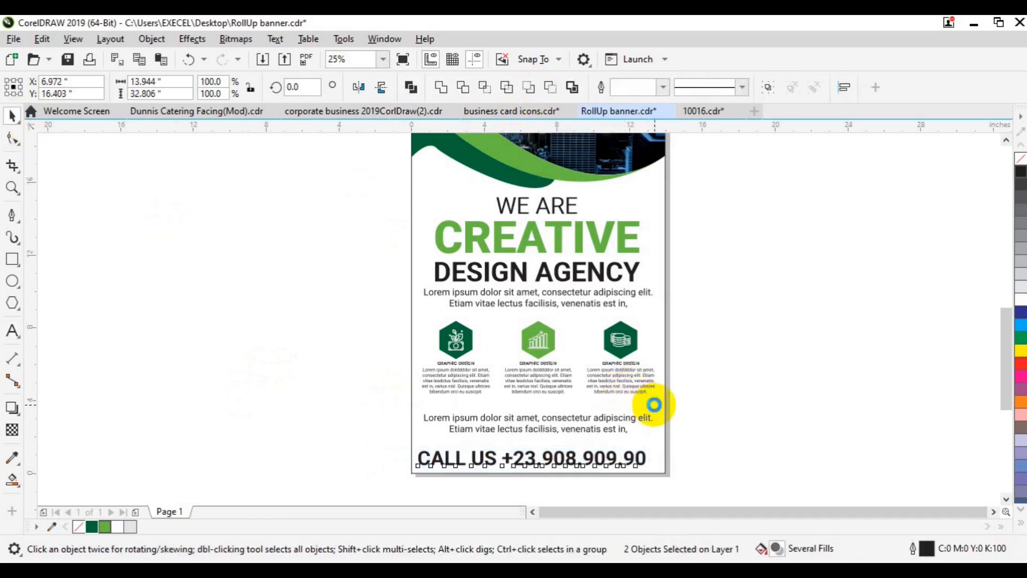
pyautogui.press('c')
pyautogui.click(536, 460)
pyautogui.press('Up')
pyautogui.press('Up')
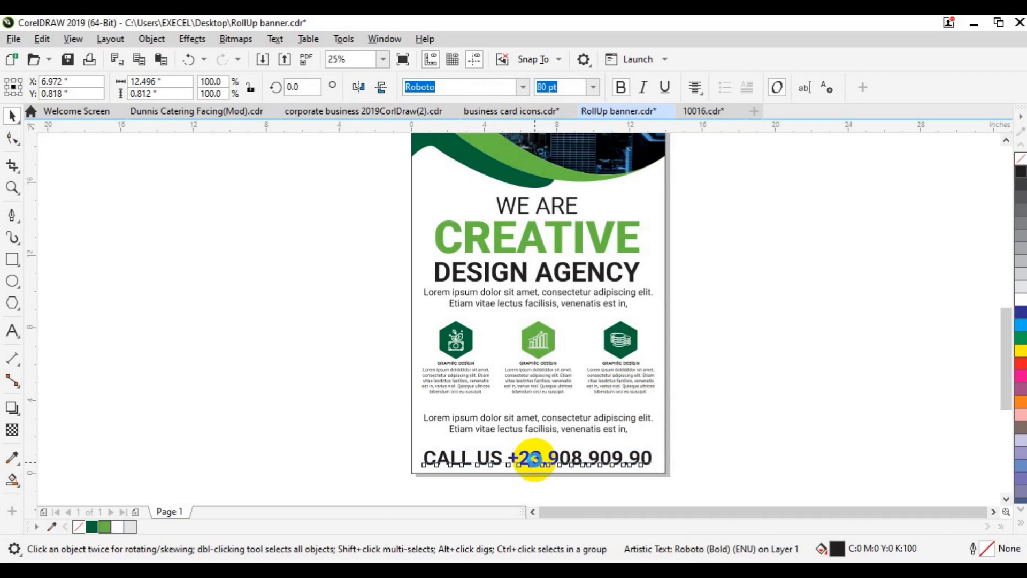
pyautogui.press('Up')
pyautogui.press('Up')
pyautogui.press('Up')
pyautogui.press('Up')
pyautogui.press('Up')
pyautogui.press('Up')
pyautogui.press('Up')
pyautogui.press('Up')
pyautogui.press('Up')
pyautogui.press('Up')
pyautogui.press('Up')
pyautogui.press('Up')
pyautogui.press('Up')
pyautogui.press('Up')
pyautogui.press('Up')
pyautogui.press('Up')
pyautogui.press('Up')
pyautogui.press('Up')
pyautogui.press('Up')
pyautogui.press('Up')
pyautogui.keyDown('shift'); pyautogui.click(493, 455); pyautogui.keyUp('shift')
pyautogui.click(91, 526)
# - Zoom in on the banner footer
pyautogui.click(161, 364)
pyautogui.click(12, 188)
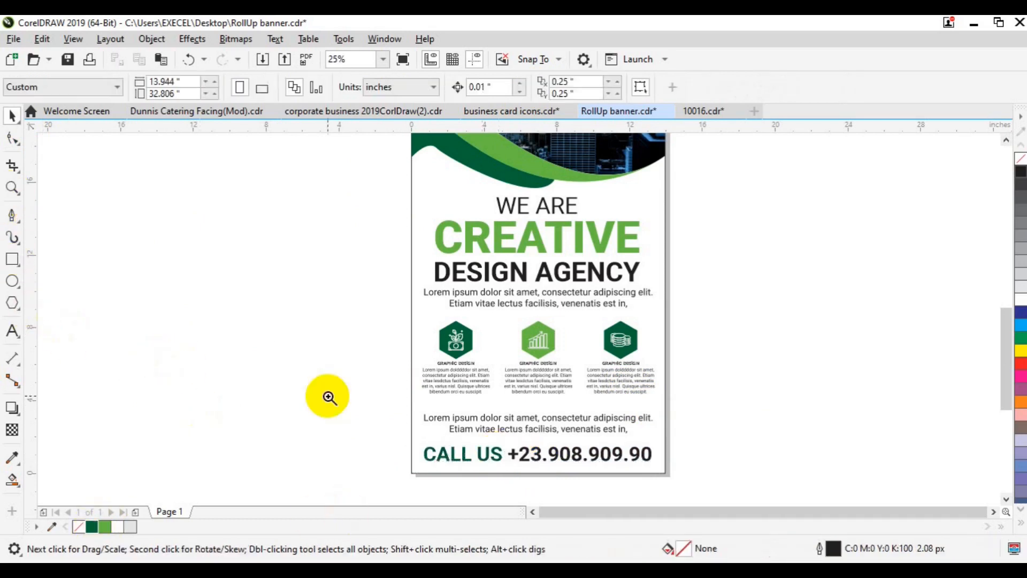
pyautogui.click(484, 434)
pyautogui.press('space')
pyautogui.press('F6')
# - Frame CALL US with a light-green 20 px rectangle outline converted to an object
pyautogui.moveTo(380, 339); pyautogui.dragTo(557, 387)
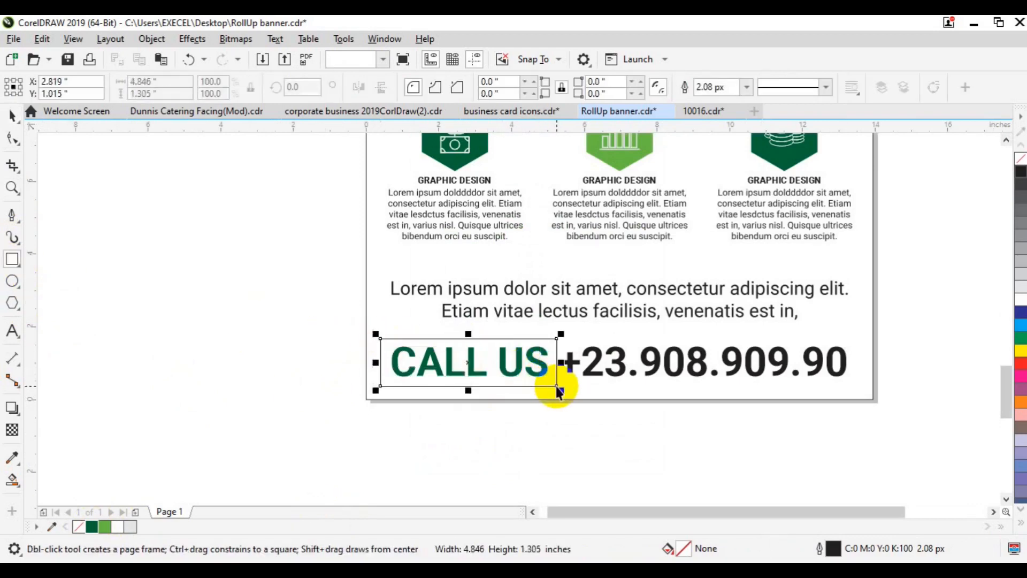
pyautogui.press('space')
pyautogui.rightClick(104, 526)
pyautogui.click(747, 88)
pyautogui.click(714, 227)
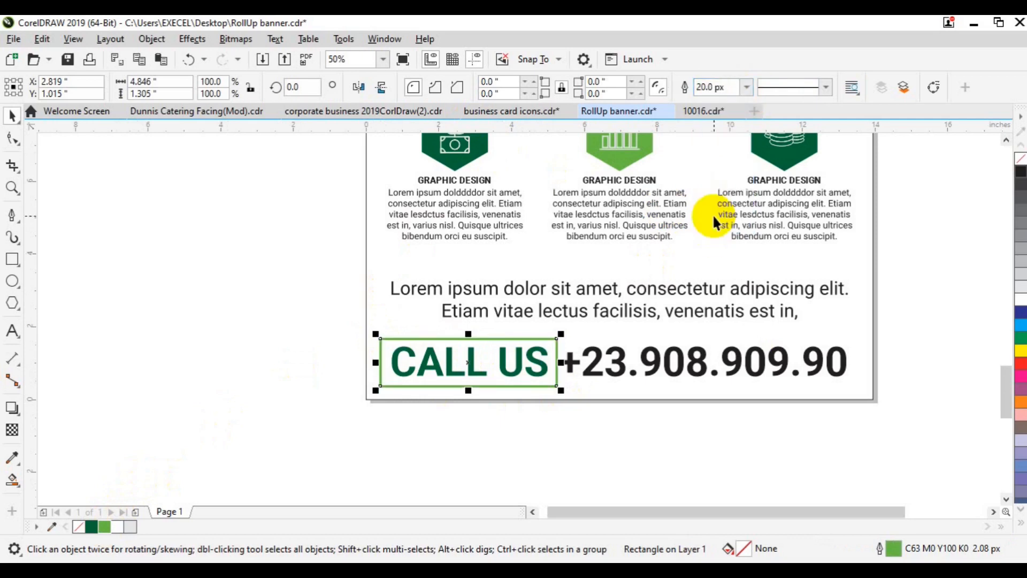
pyautogui.click(114, 37)
pyautogui.moveTo(144, 40)
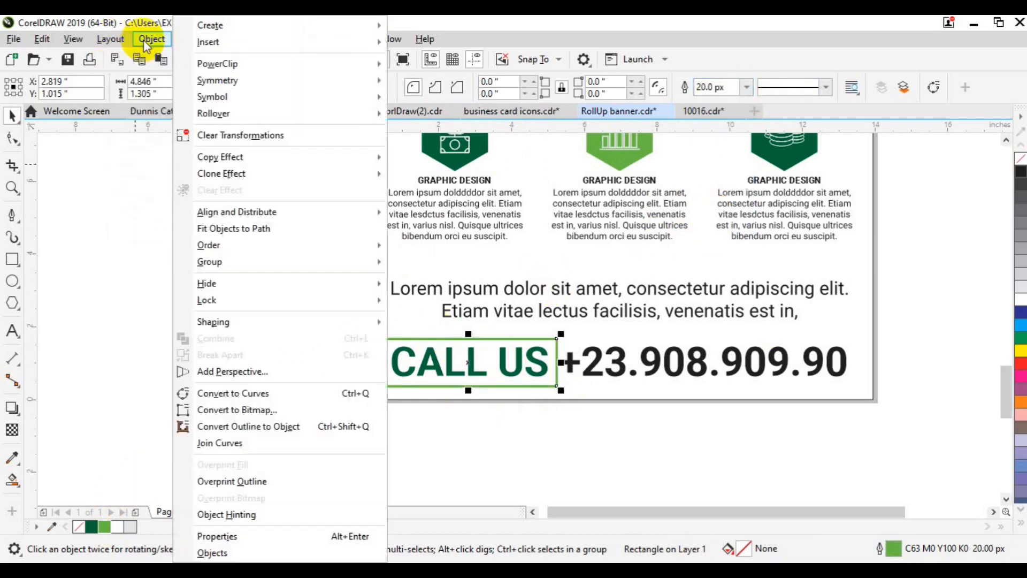
pyautogui.click(270, 427)
# - Trim away the frame's top-left corner with a cutter rectangle
pyautogui.click(13, 258)
pyautogui.moveTo(344, 310); pyautogui.dragTo(404, 354)
pyautogui.press('space')
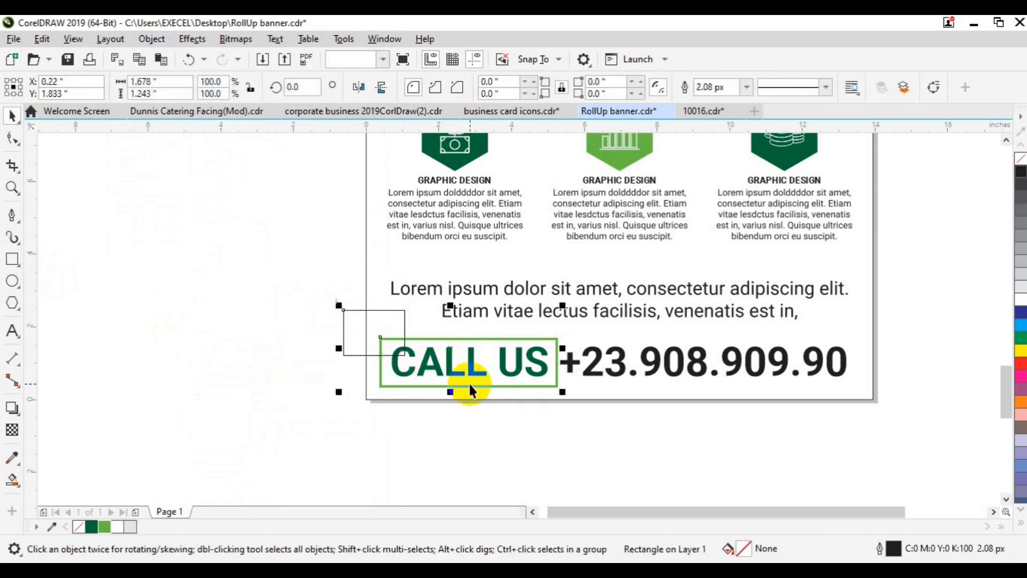
pyautogui.keyDown('shift'); pyautogui.click(469, 382); pyautogui.keyUp('shift')
pyautogui.click(463, 91)
pyautogui.click(361, 334)
pyautogui.press('Delete')
# - Trim away the frame's lower-right corner with a second cutter rectangle
pyautogui.click(13, 259)
pyautogui.moveTo(524, 362); pyautogui.dragTo(570, 399)
pyautogui.press('space')
pyautogui.keyDown('shift'); pyautogui.click(502, 384); pyautogui.keyUp('shift')
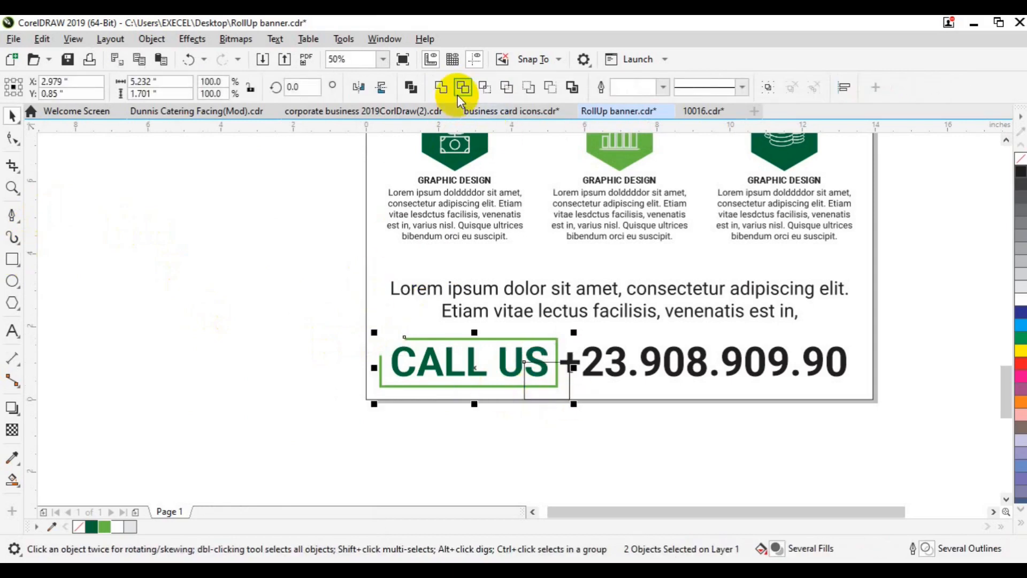
pyautogui.click(459, 95)
pyautogui.click(565, 379)
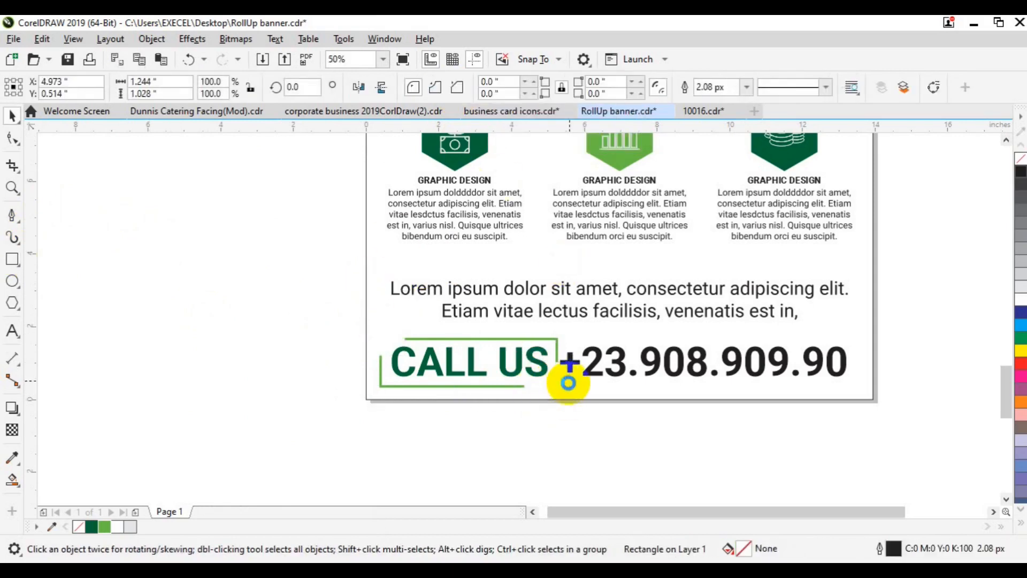
pyautogui.press('Delete')
# - Group the four footer objects and centre the footer on the page
pyautogui.click(582, 373)
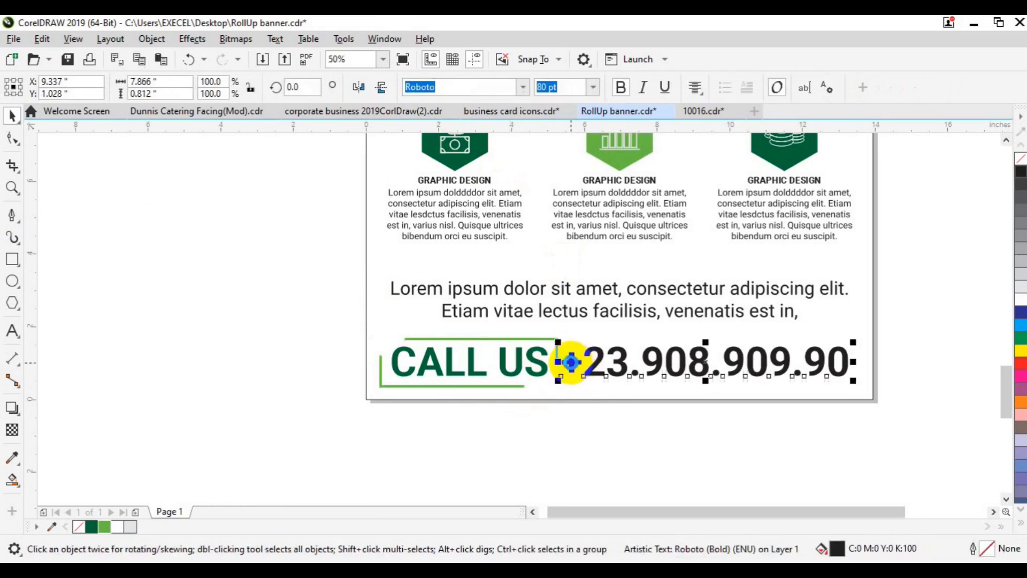
pyautogui.moveTo(312, 321); pyautogui.dragTo(866, 397)
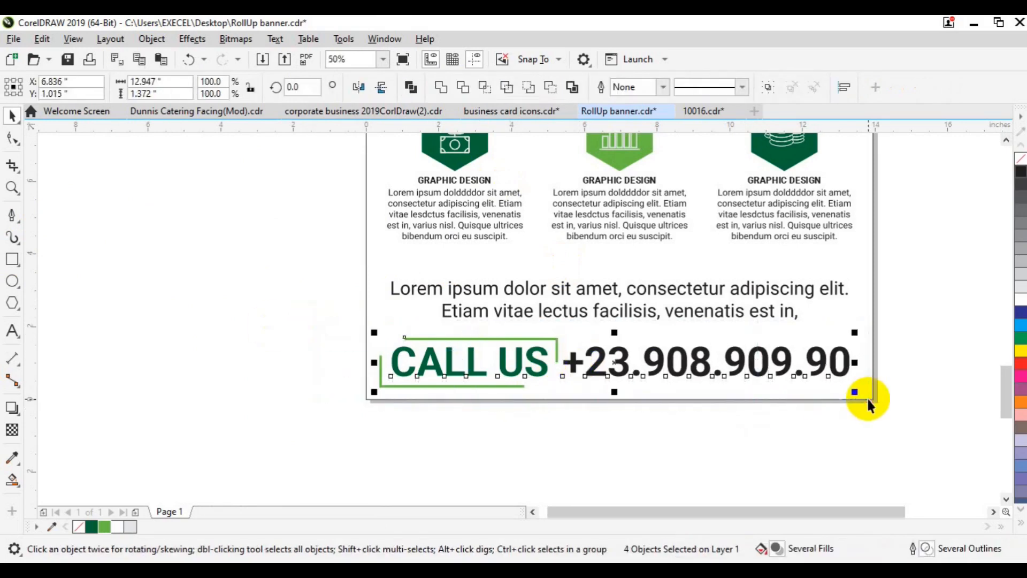
pyautogui.hotkey('ctrl', 'g')
pyautogui.keyDown('shift'); pyautogui.click(867, 321); pyautogui.keyUp('shift')
pyautogui.press('c')
pyautogui.click(923, 331)
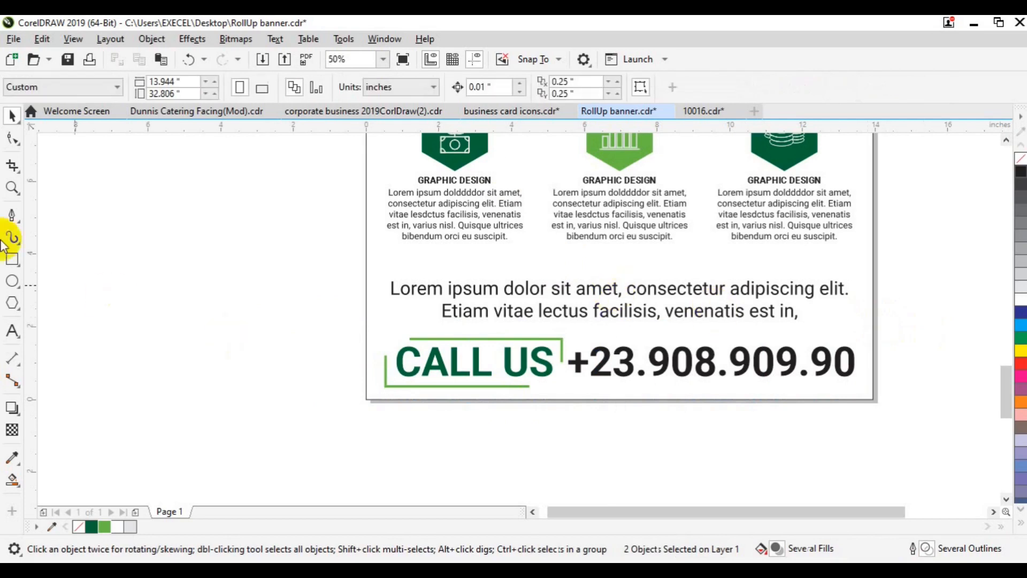
# - Fit the whole banner page in view
pyautogui.press('z')
pyautogui.click(61, 87)
pyautogui.click(21, 106)
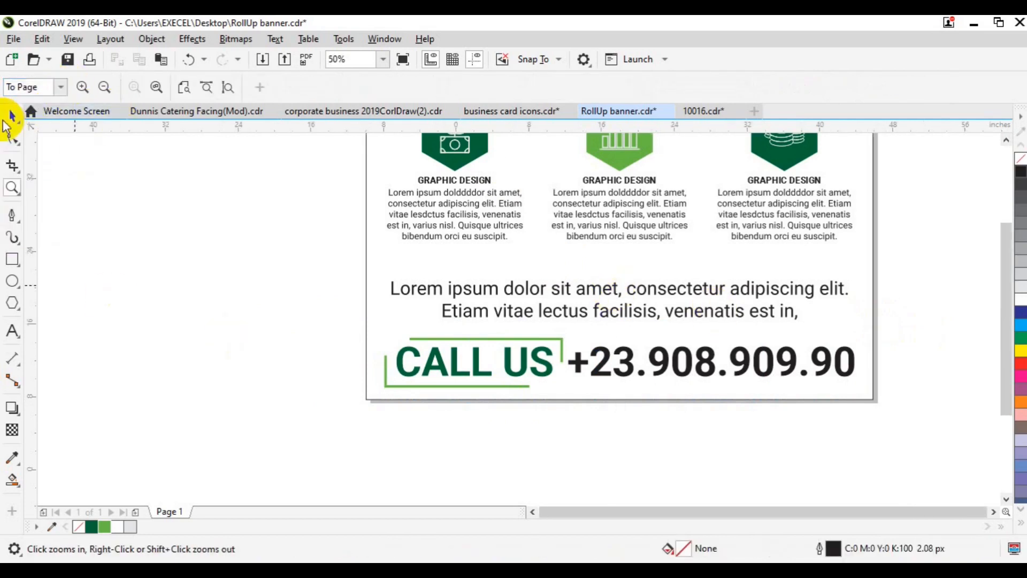
pyautogui.click(10, 116)
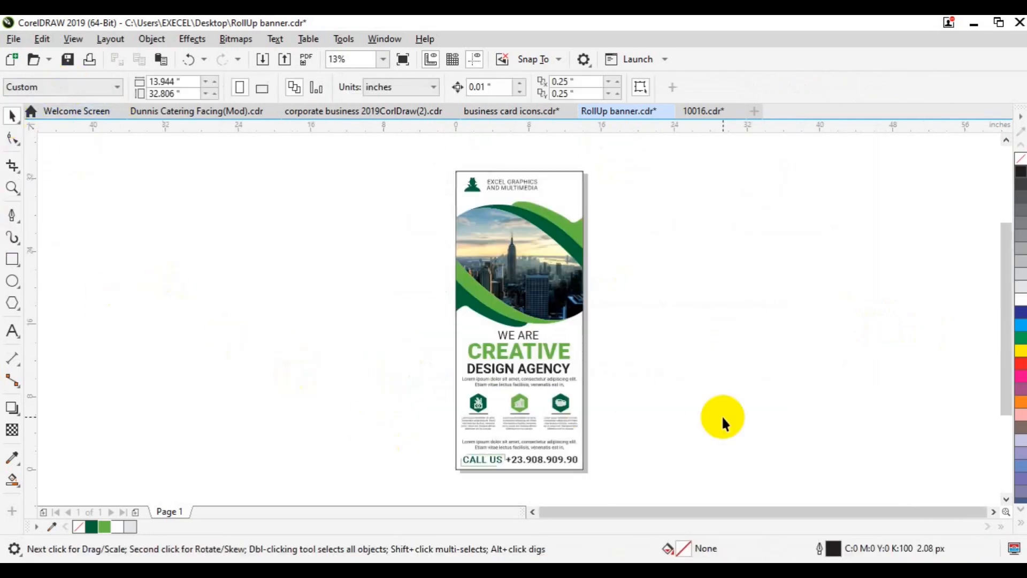
# - Zoom into the banner's lower half and draw a tall thin ellipse with no outline
pyautogui.press('z')
pyautogui.click(540, 414)
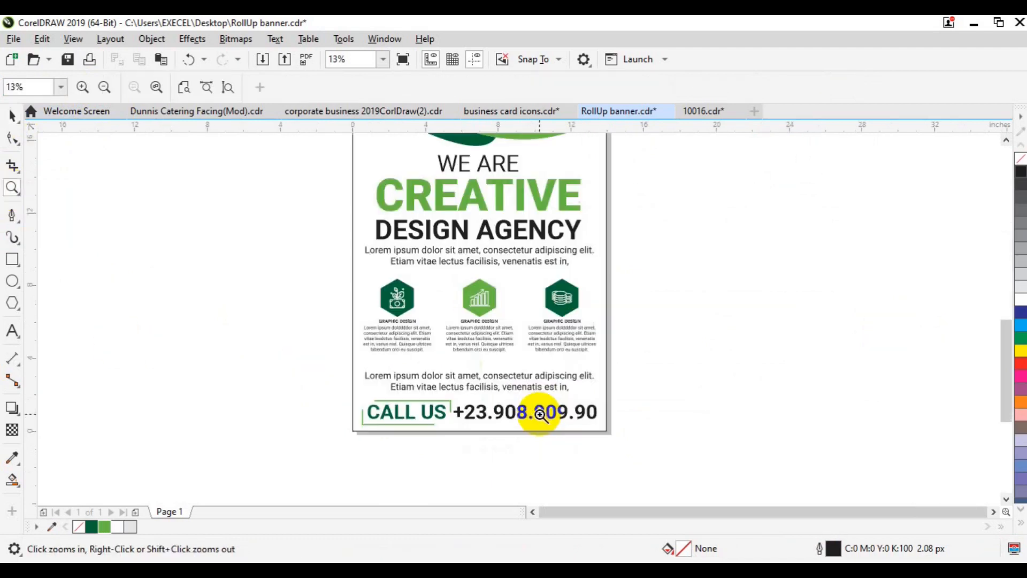
pyautogui.click(12, 281)
pyautogui.moveTo(195, 249); pyautogui.dragTo(191, 394)
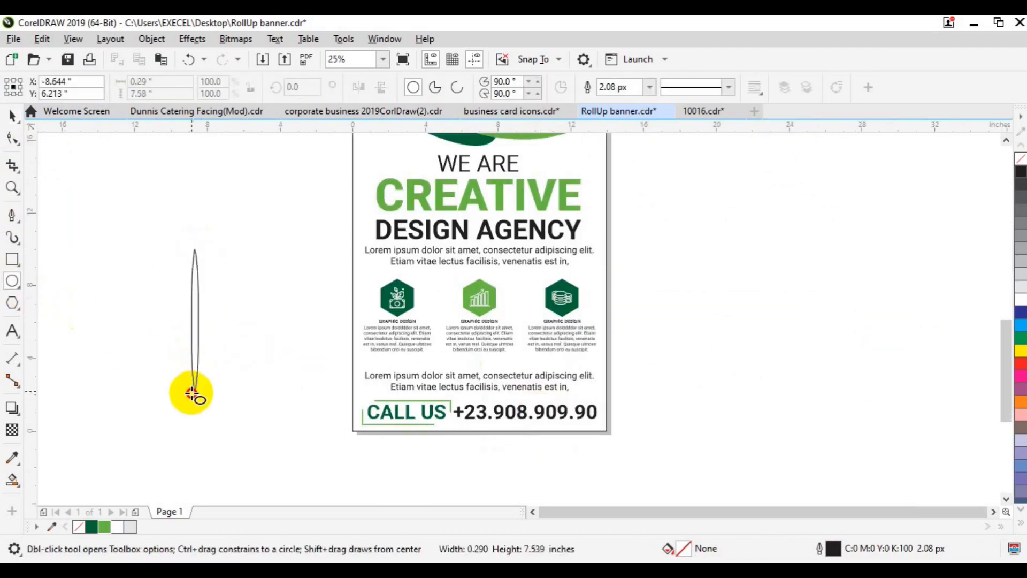
pyautogui.click(107, 525)
pyautogui.click(603, 385)
pyautogui.moveTo(194, 236); pyautogui.dragTo(194, 384)
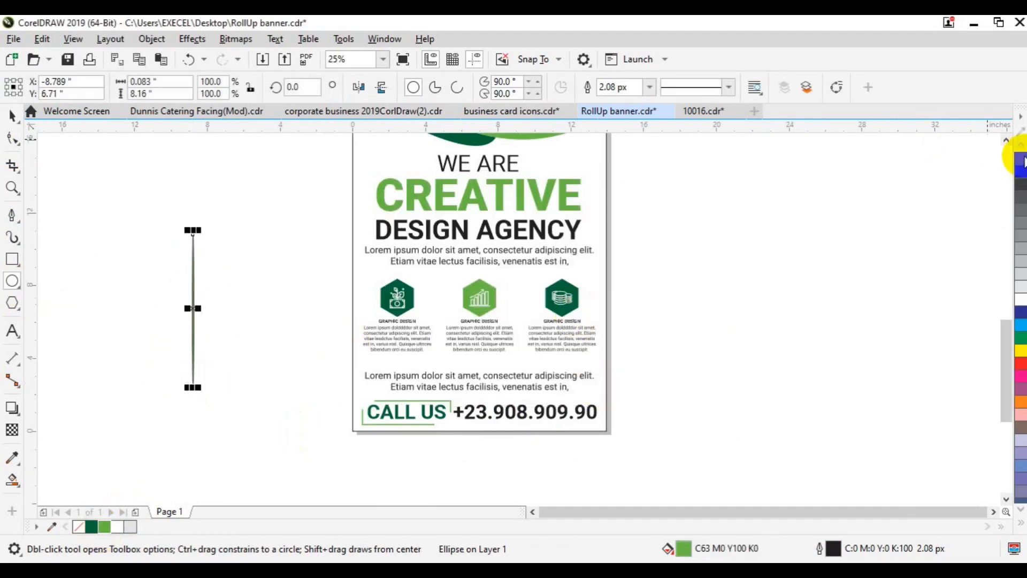
pyautogui.rightClick(1022, 159)
# - Shorten the thin ellipse and place it as a divider between the first two icons
pyautogui.click(12, 115)
pyautogui.moveTo(191, 392); pyautogui.dragTo(211, 344)
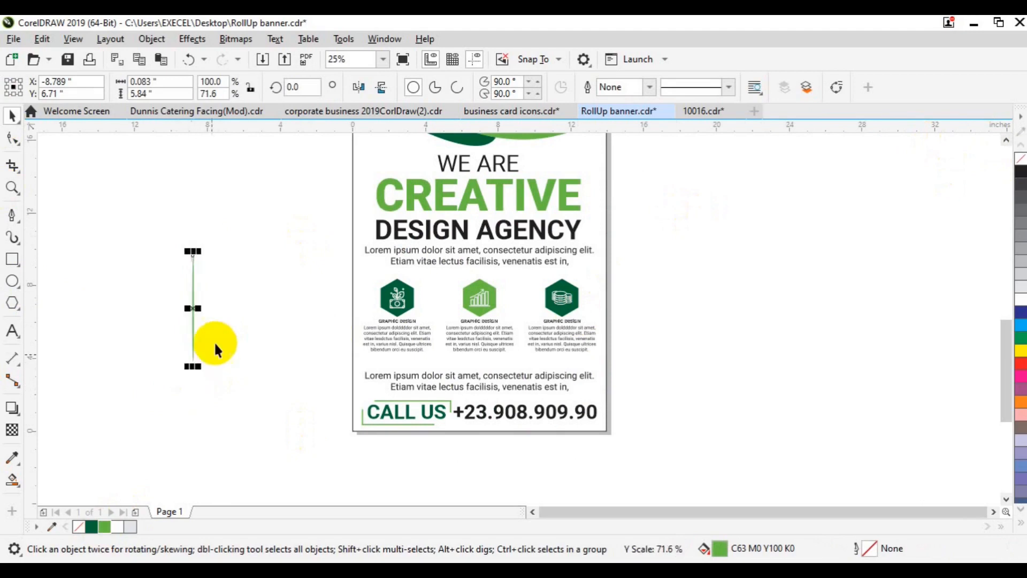
pyautogui.moveTo(192, 305); pyautogui.dragTo(443, 308)
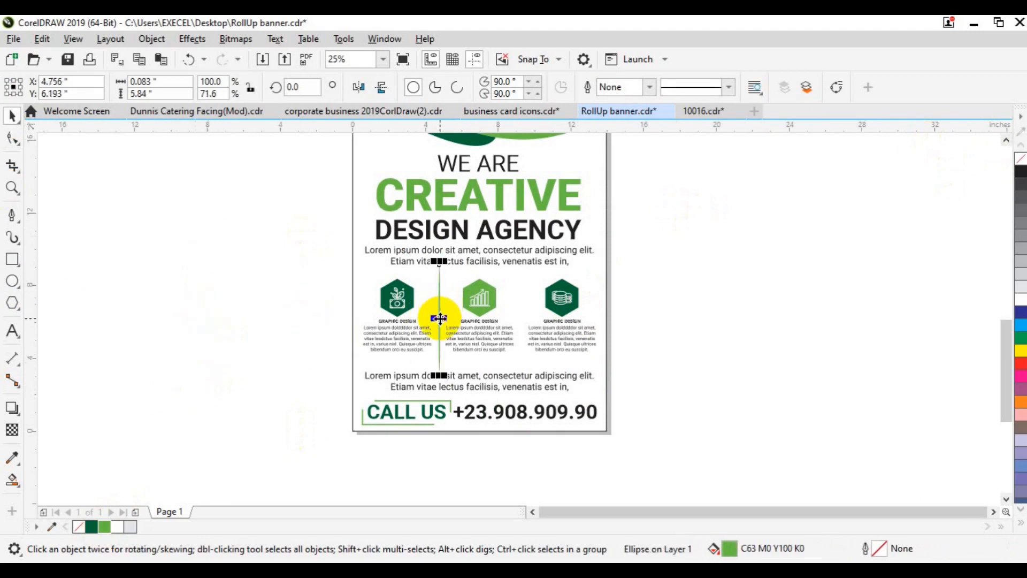
pyautogui.moveTo(439, 261); pyautogui.dragTo(438, 275)
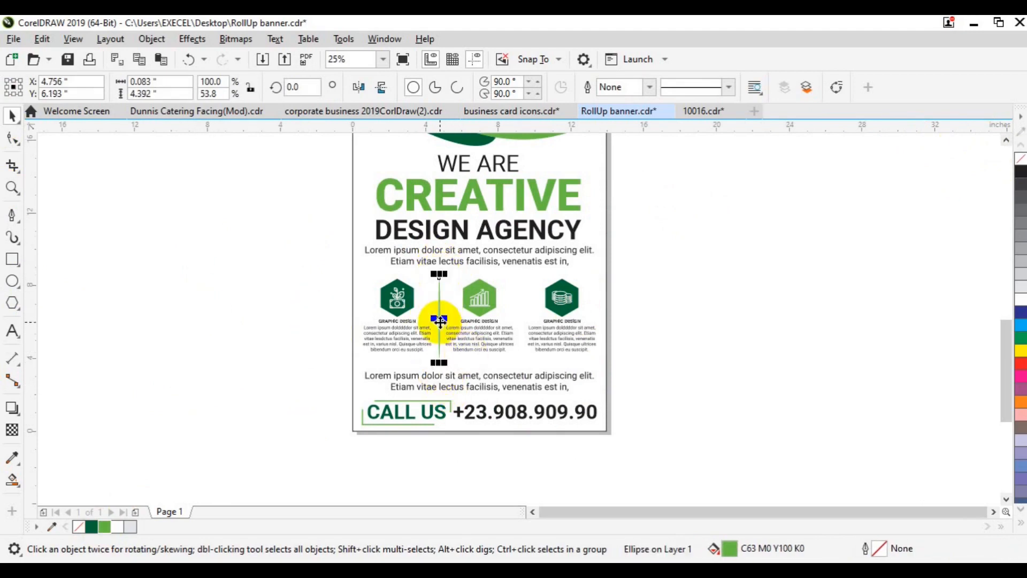
# - Duplicate the divider between the second and third icons and align both lines
pyautogui.moveTo(440, 321); pyautogui.dragTo(522, 319)
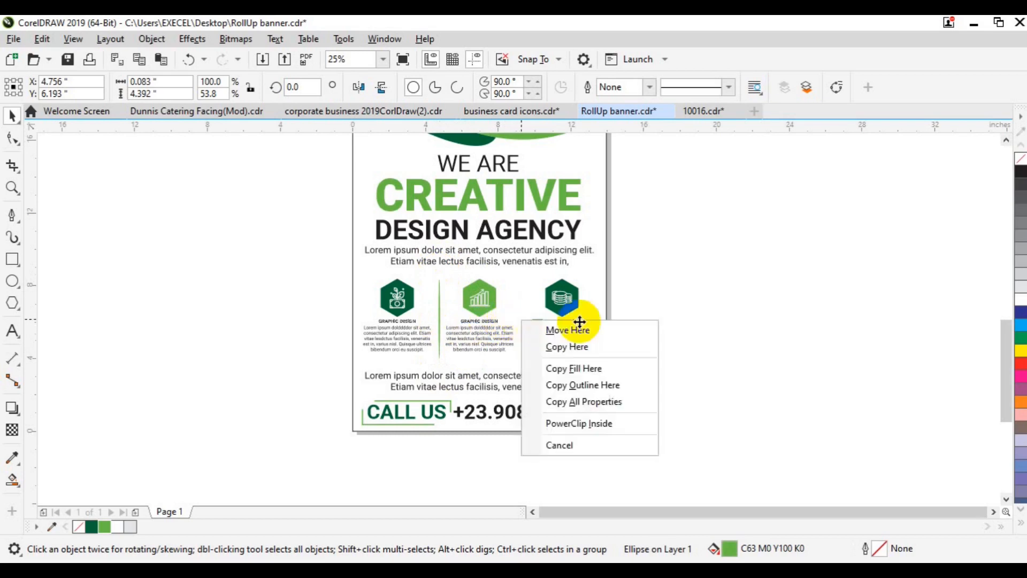
pyautogui.click(692, 303)
pyautogui.moveTo(460, 323); pyautogui.dragTo(512, 313)
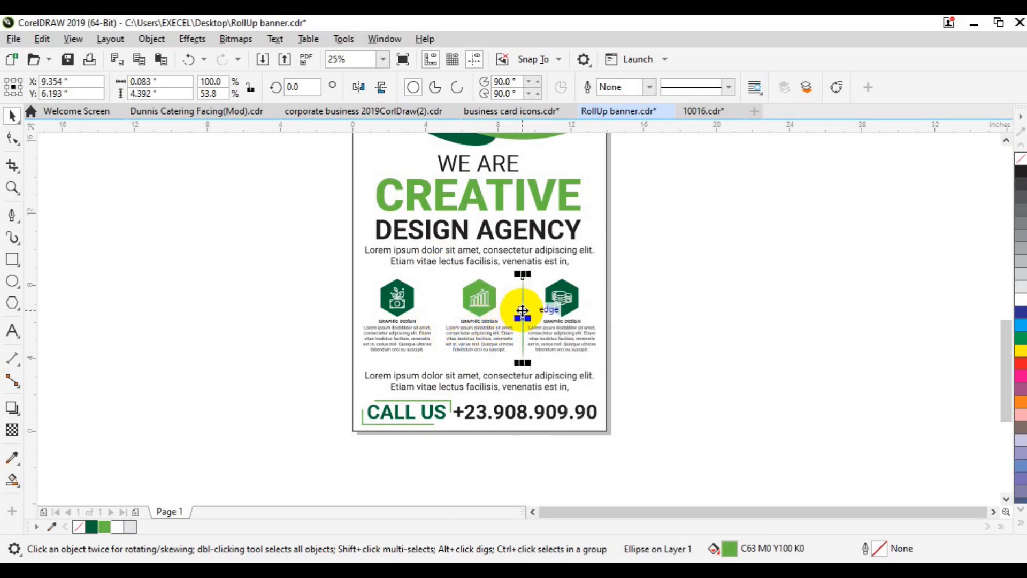
pyautogui.hotkey('ctrl', 'd')
pyautogui.keyDown('shift'); pyautogui.click(439, 292); pyautogui.keyUp('shift')
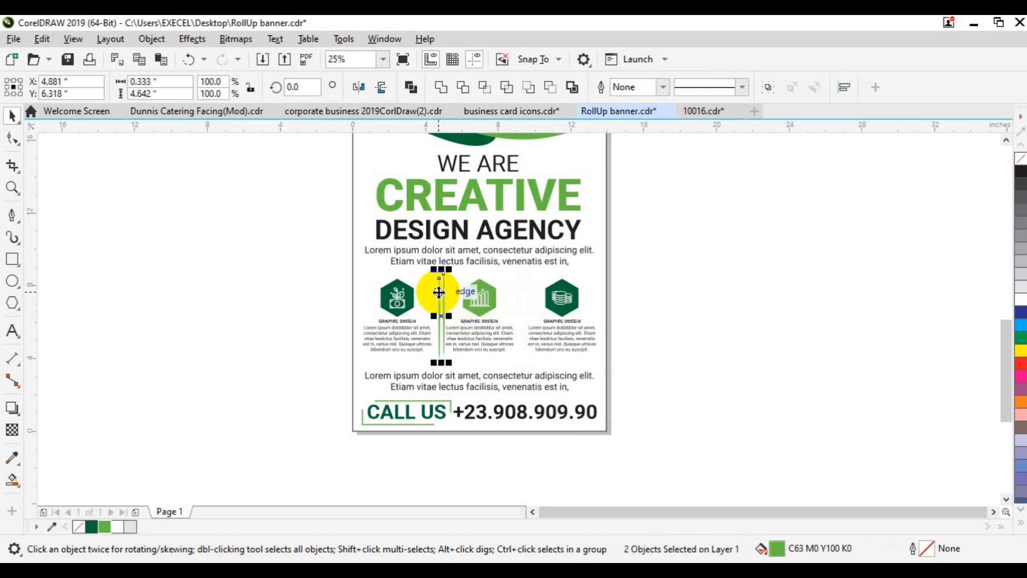
pyautogui.press('e')
# - Fill both divider lines dark green
pyautogui.click(677, 294)
pyautogui.click(443, 319)
pyautogui.click(525, 319)
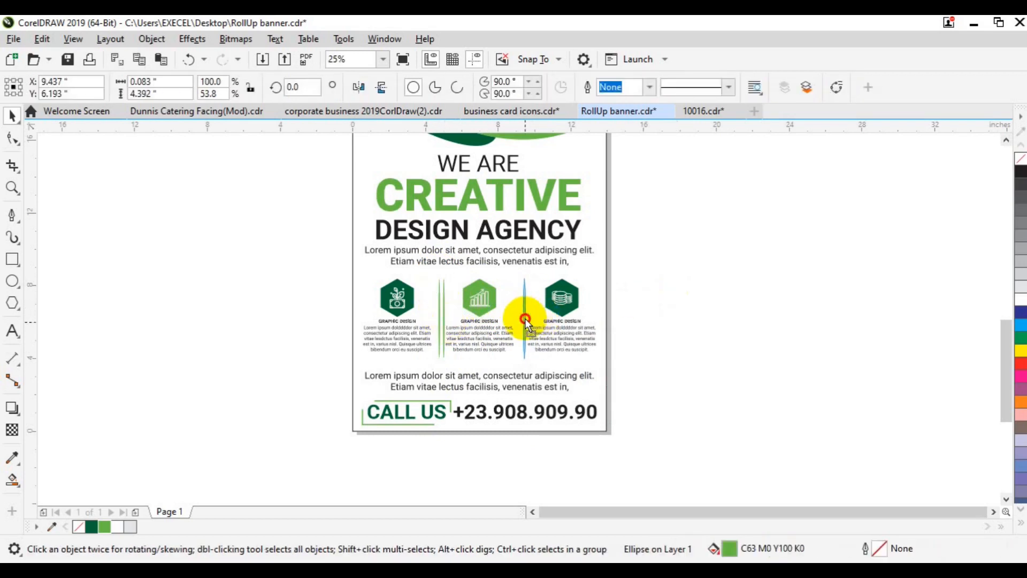
pyautogui.keyDown('shift'); pyautogui.click(438, 325); pyautogui.keyUp('shift')
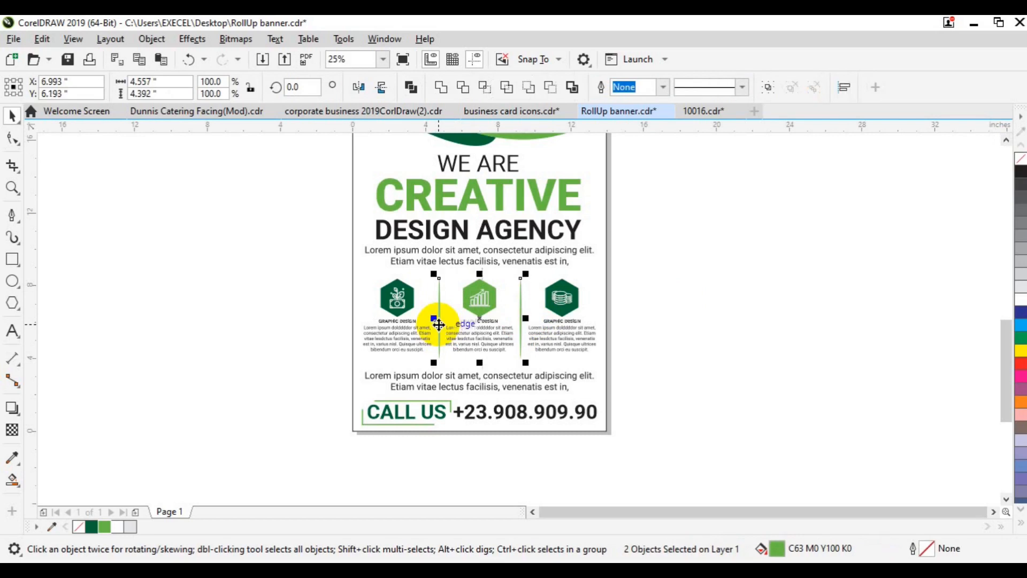
pyautogui.click(92, 527)
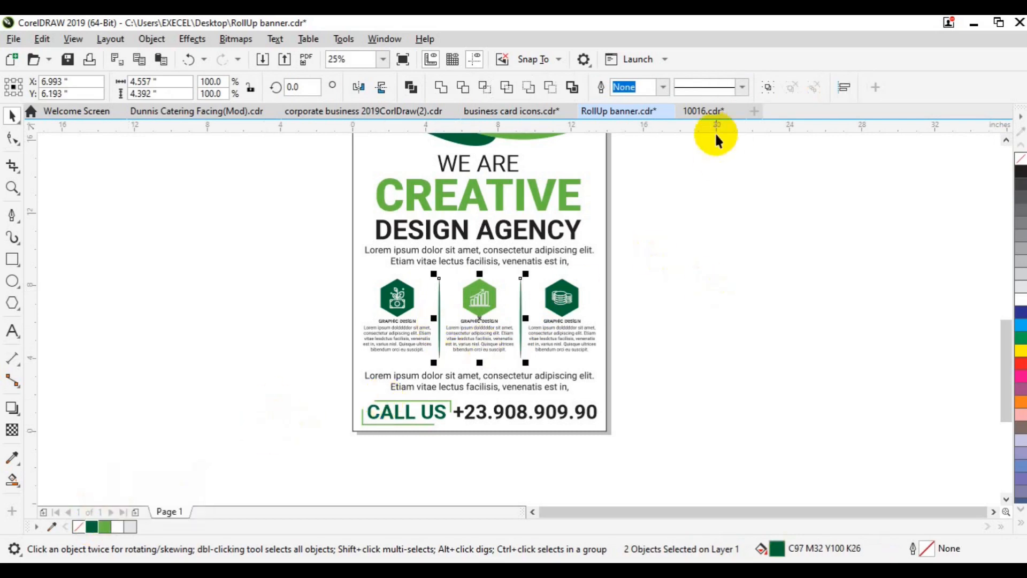
pyautogui.click(604, 300)
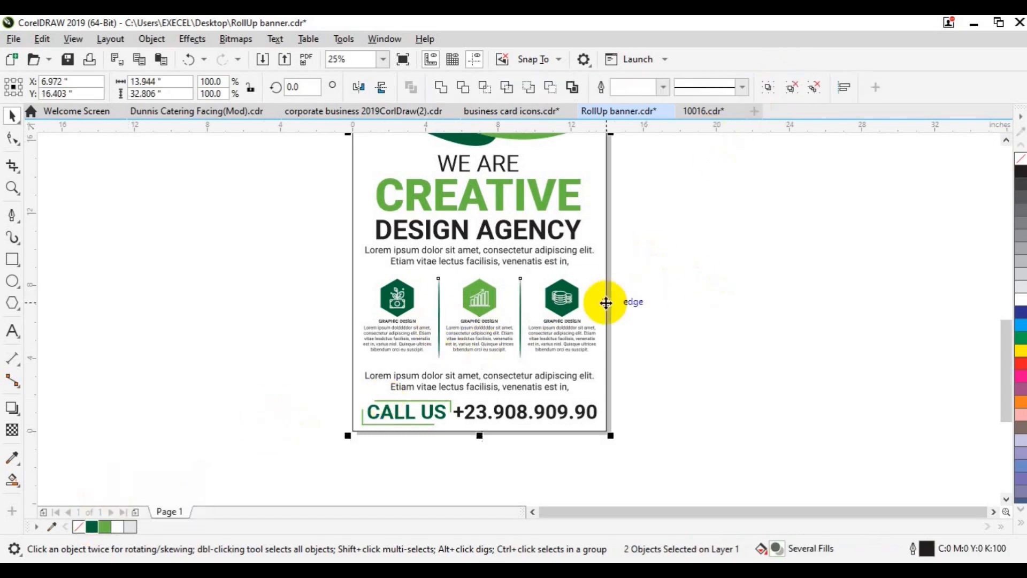
pyautogui.click(520, 345)
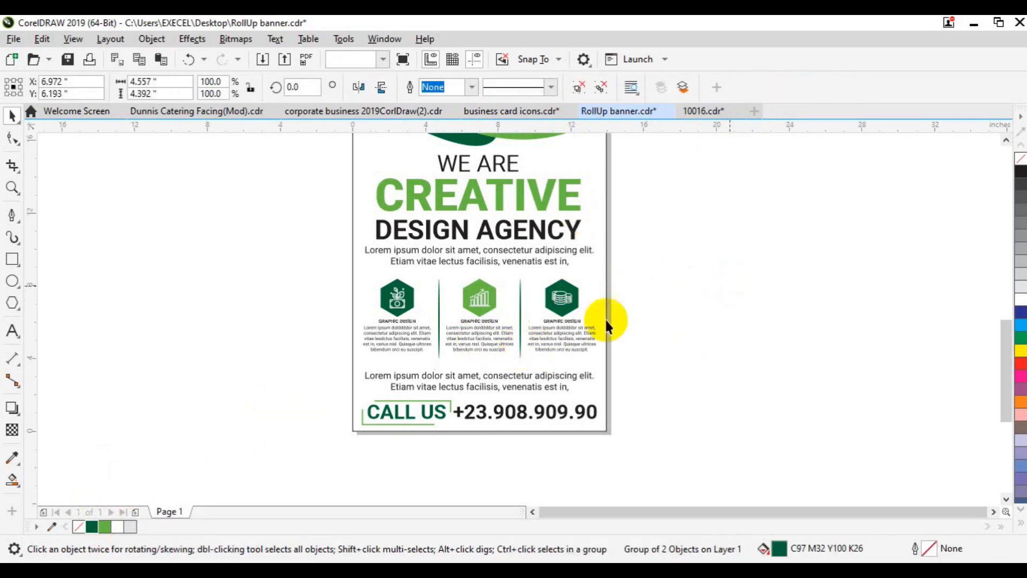
pyautogui.click(729, 287)
# - Zoom to page to view the whole banner
pyautogui.click(12, 187)
pyautogui.click(61, 88)
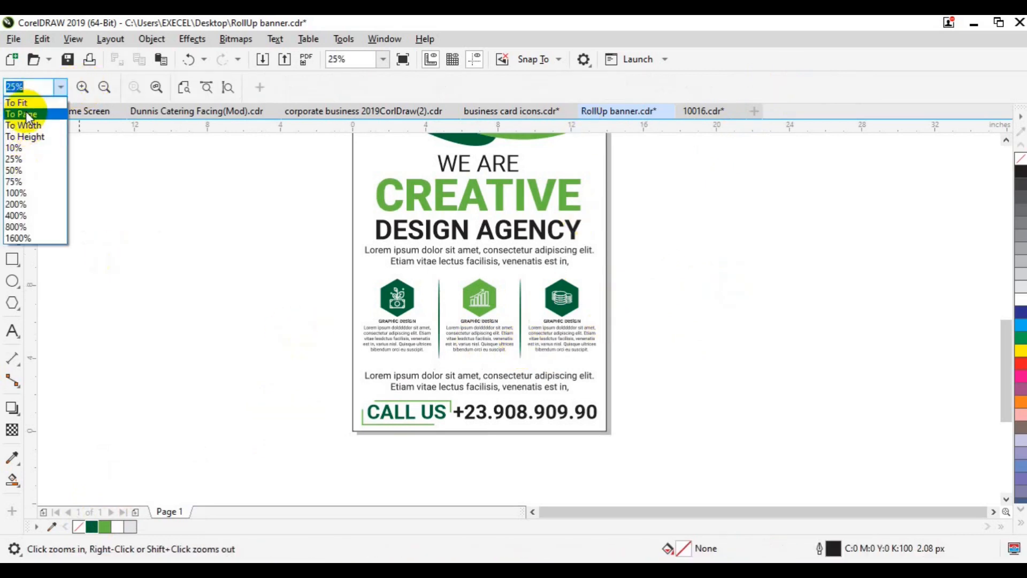
pyautogui.click(26, 112)
pyautogui.click(13, 122)
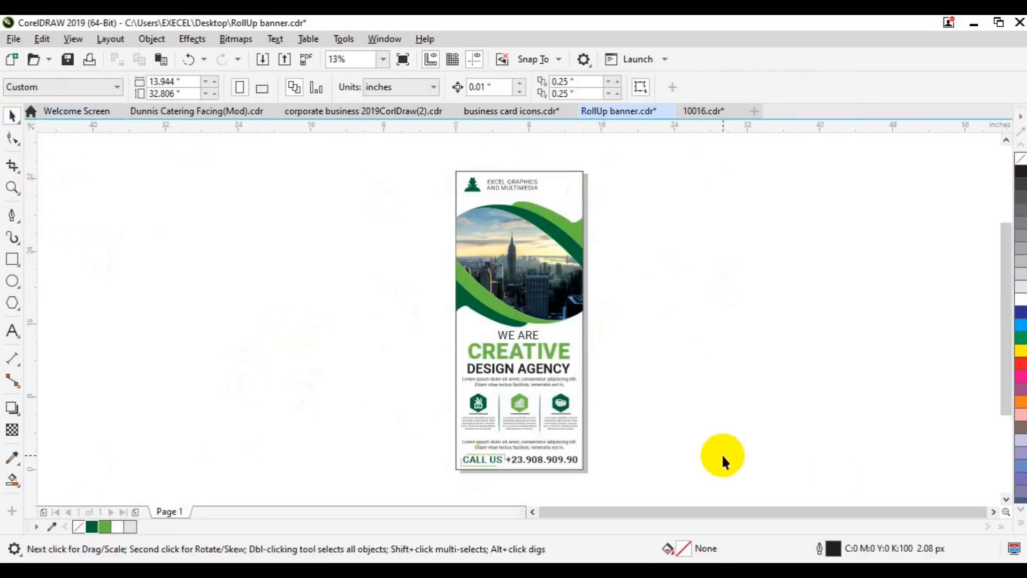